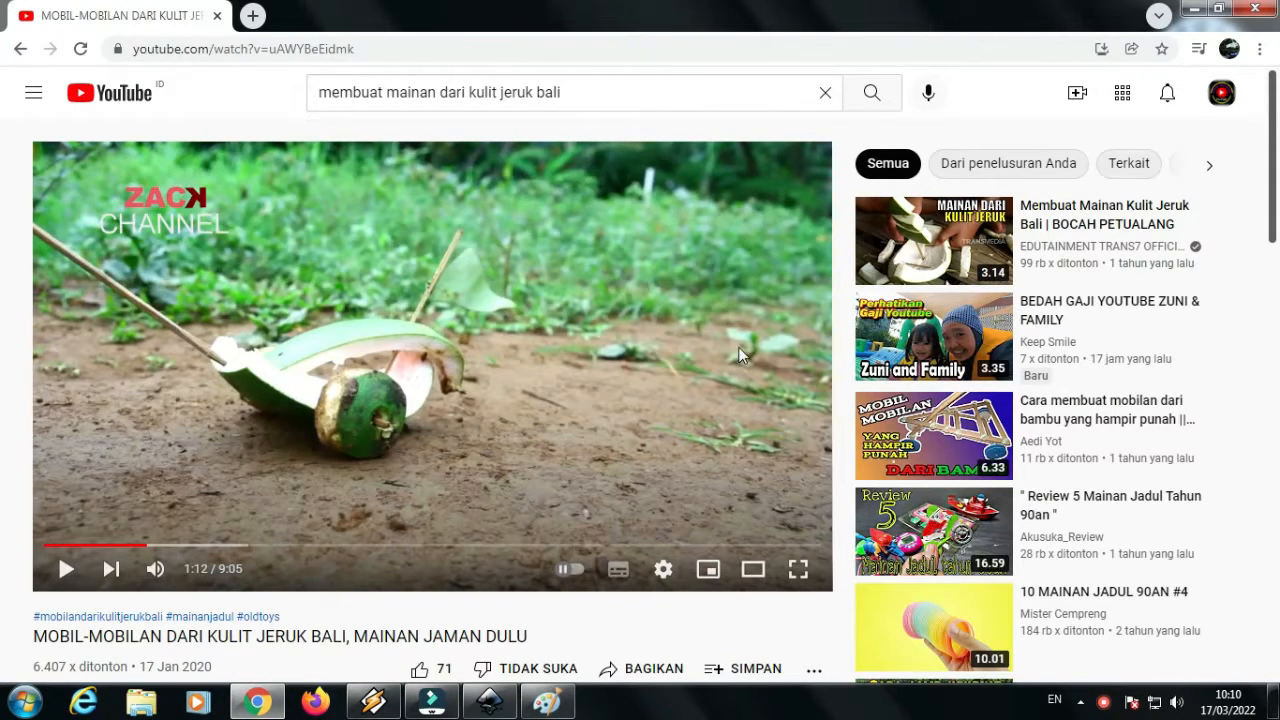
Switch to Paint, paste the captured video page, and copy only its video frame area of about 854 × 482 px
{"action": "left_click", "coordinate": [549, 703]}
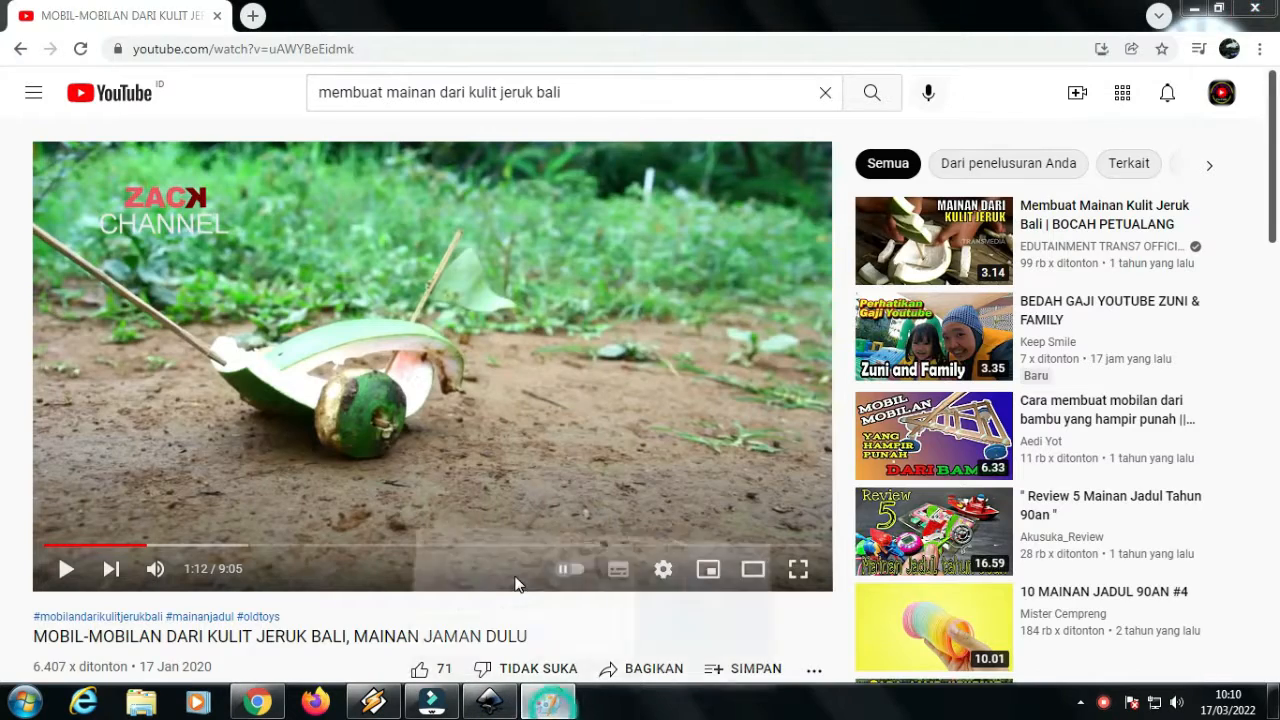
{"action": "left_click", "coordinate": [24, 75]}
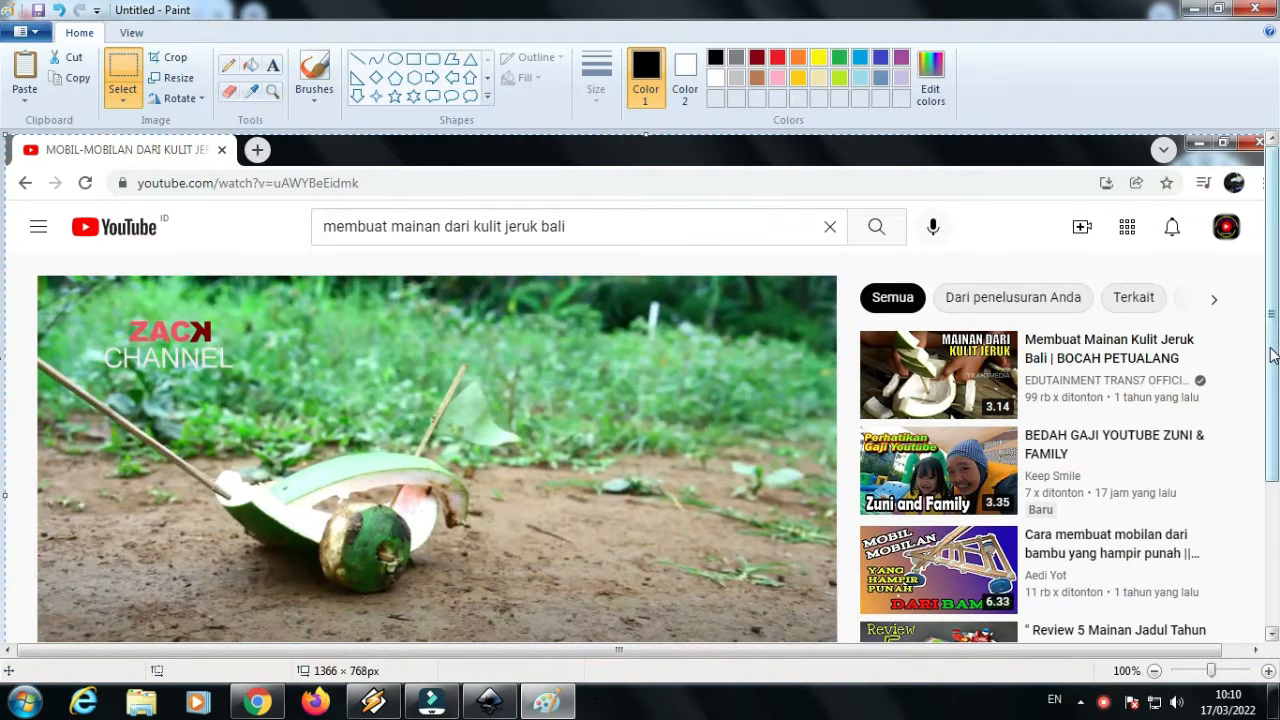
{"action": "left_click_drag", "start_coordinate": [1274, 354], "coordinate": [1274, 414]}
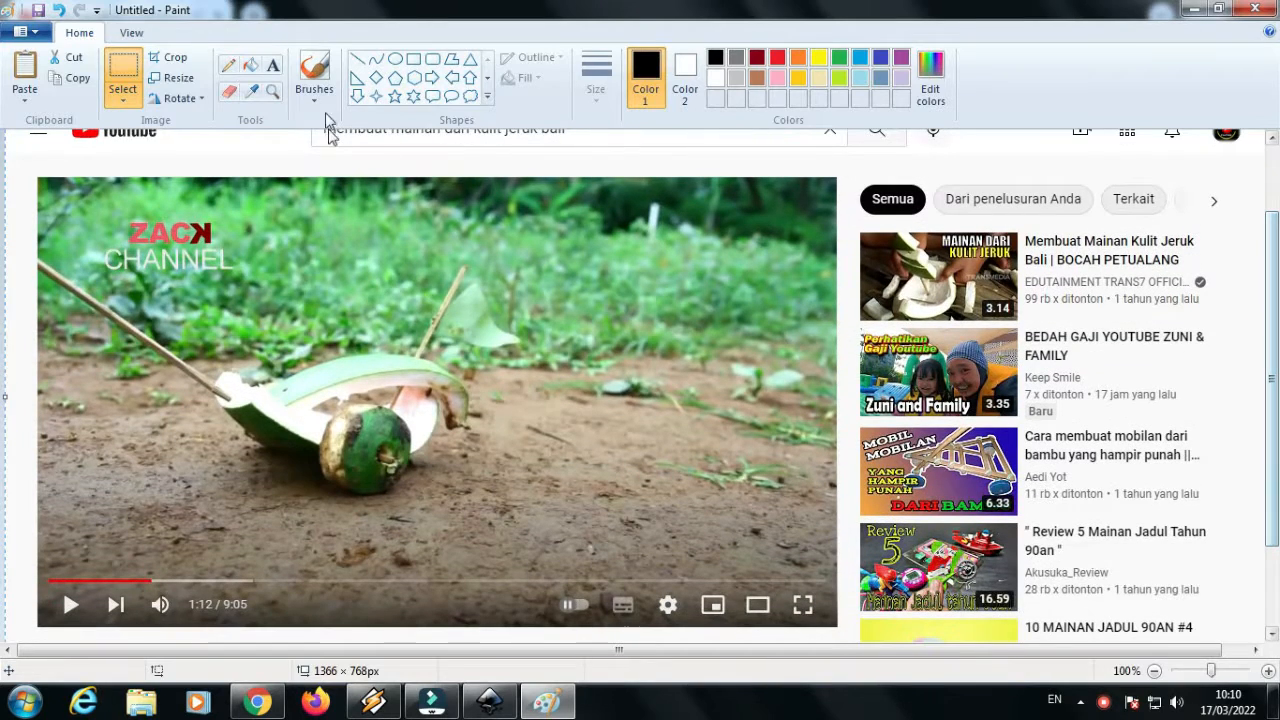
{"action": "left_click", "coordinate": [188, 60]}
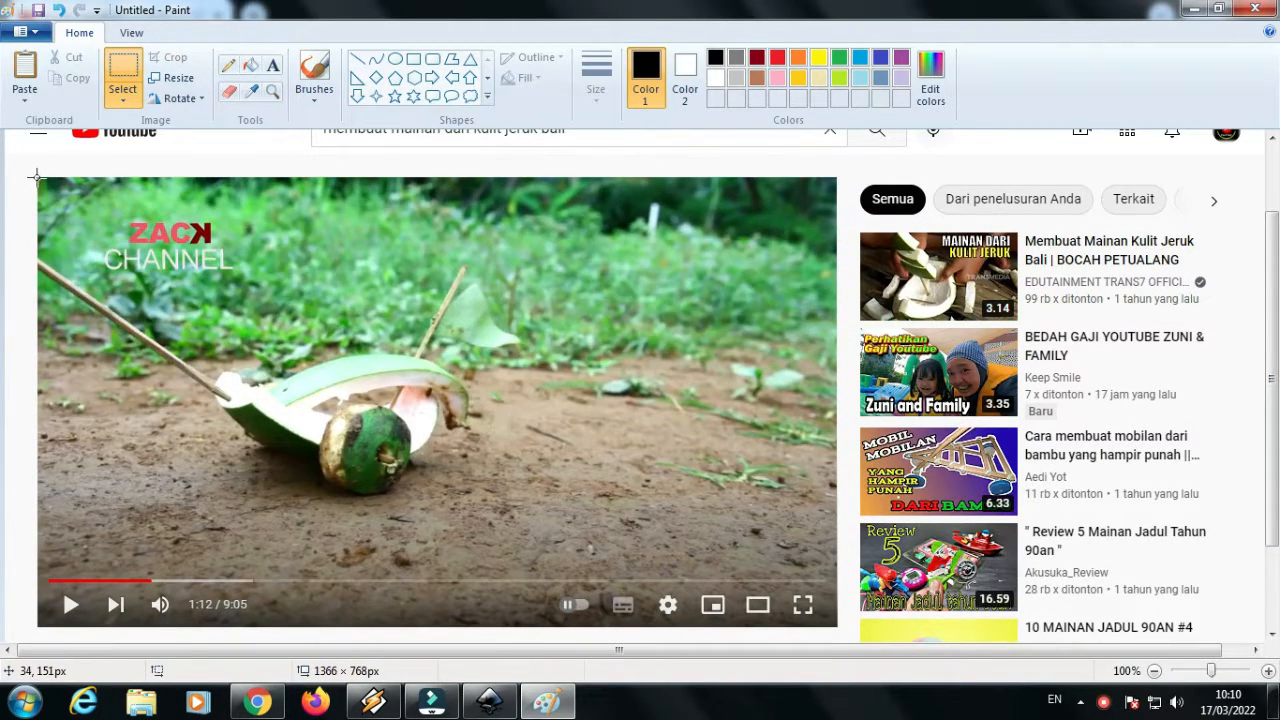
{"action": "left_click_drag", "start_coordinate": [37, 175], "coordinate": [523, 483]}
{"action": "left_click_drag", "start_coordinate": [724, 597], "coordinate": [836, 628]}
{"action": "right_click", "coordinate": [533, 345]}
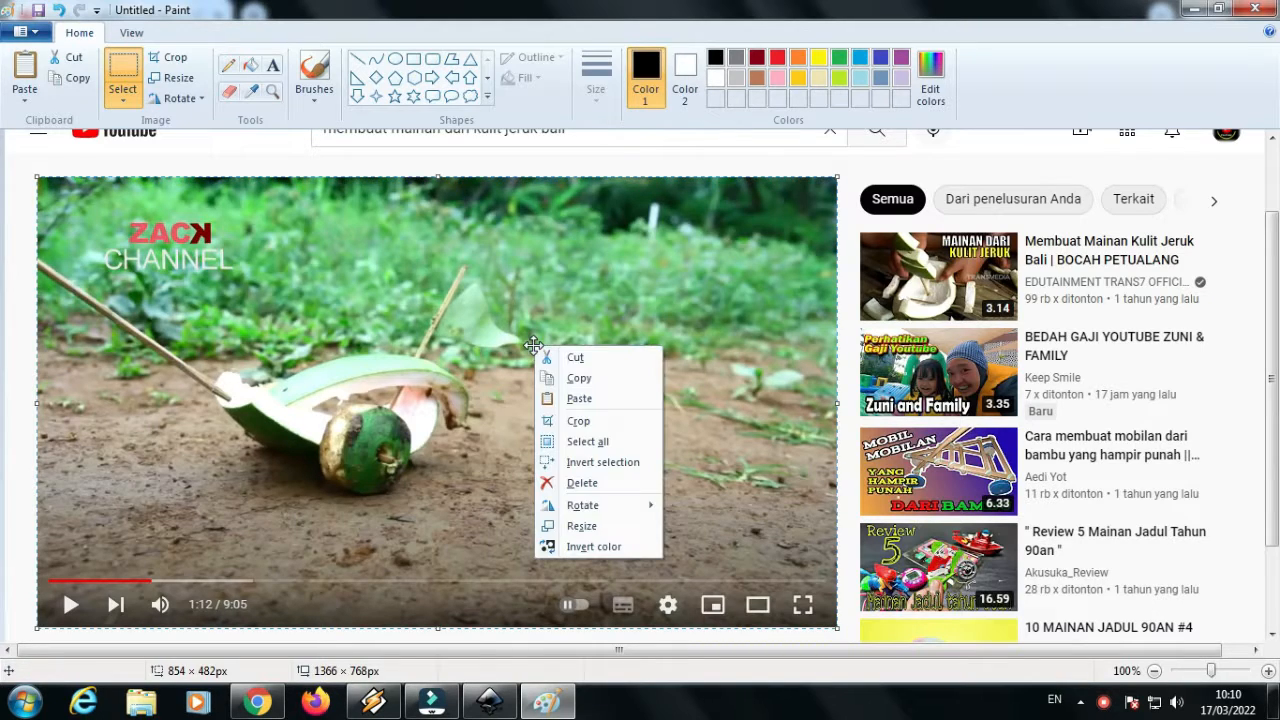
{"action": "left_click", "coordinate": [575, 378]}
Switch to Inkscape and set the document's page to landscape orientation with custom size units in px
{"action": "left_click", "coordinate": [489, 701]}
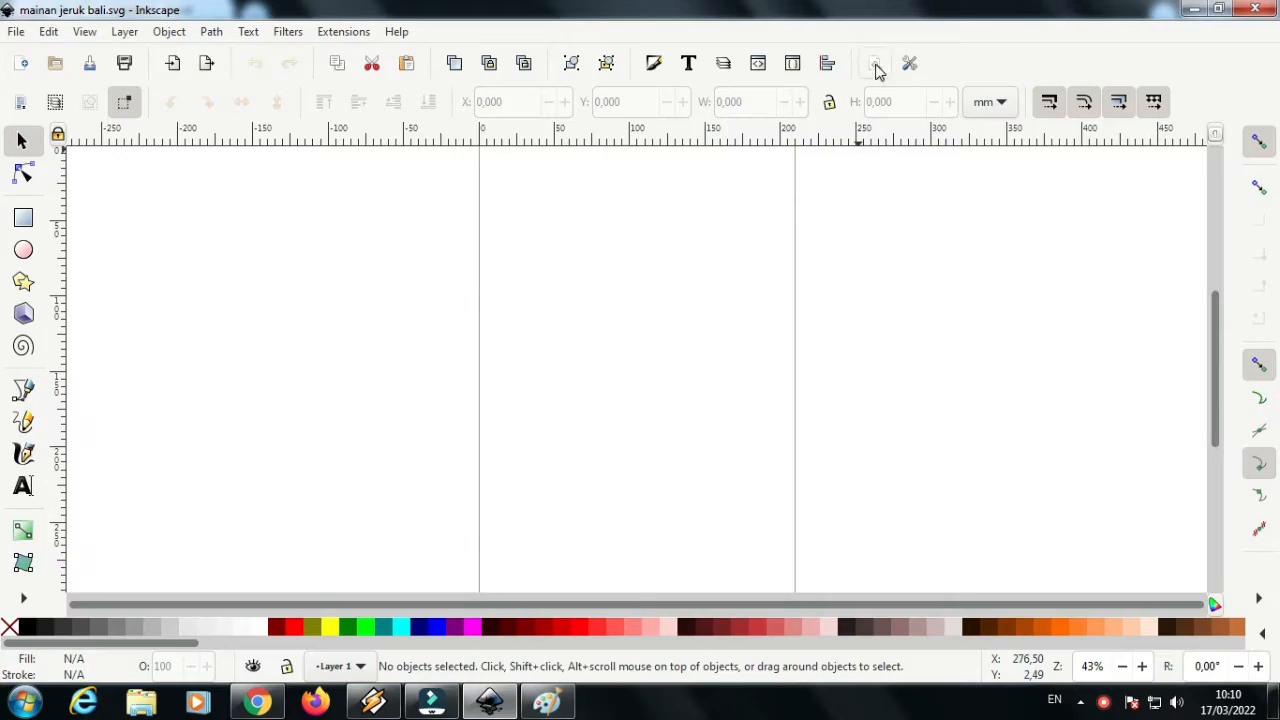
{"action": "left_click", "coordinate": [874, 63]}
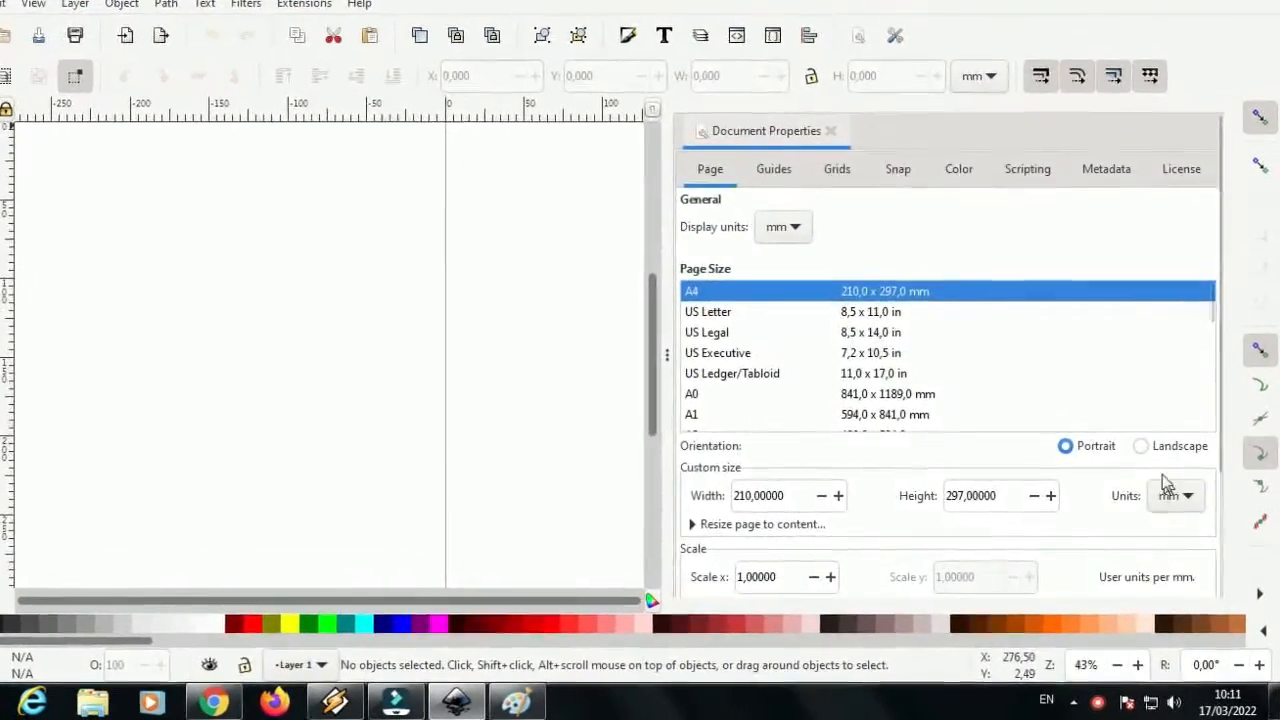
{"action": "left_click", "coordinate": [1143, 446]}
{"action": "left_click", "coordinate": [1176, 495]}
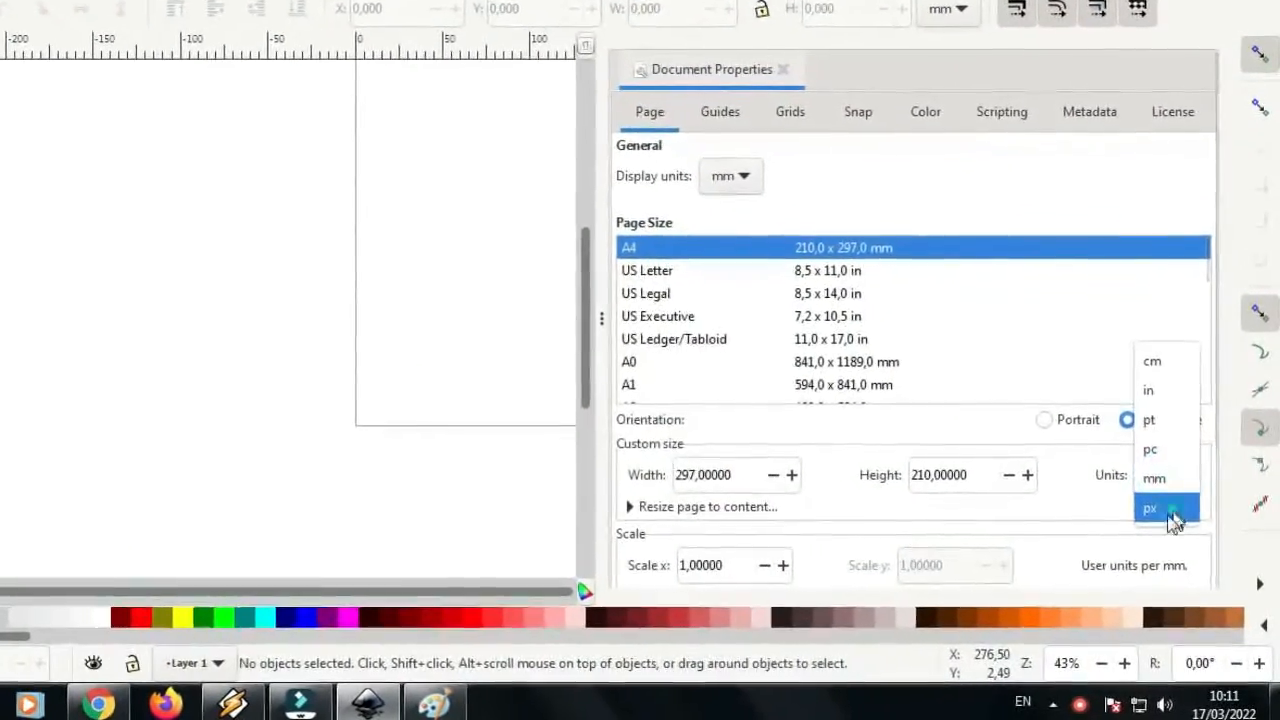
{"action": "left_click", "coordinate": [1169, 512]}
Set the custom page size to 1280 px wide and 720 px high
{"action": "left_click_drag", "start_coordinate": [735, 477], "coordinate": [677, 479]}
{"action": "type", "text": "1"}
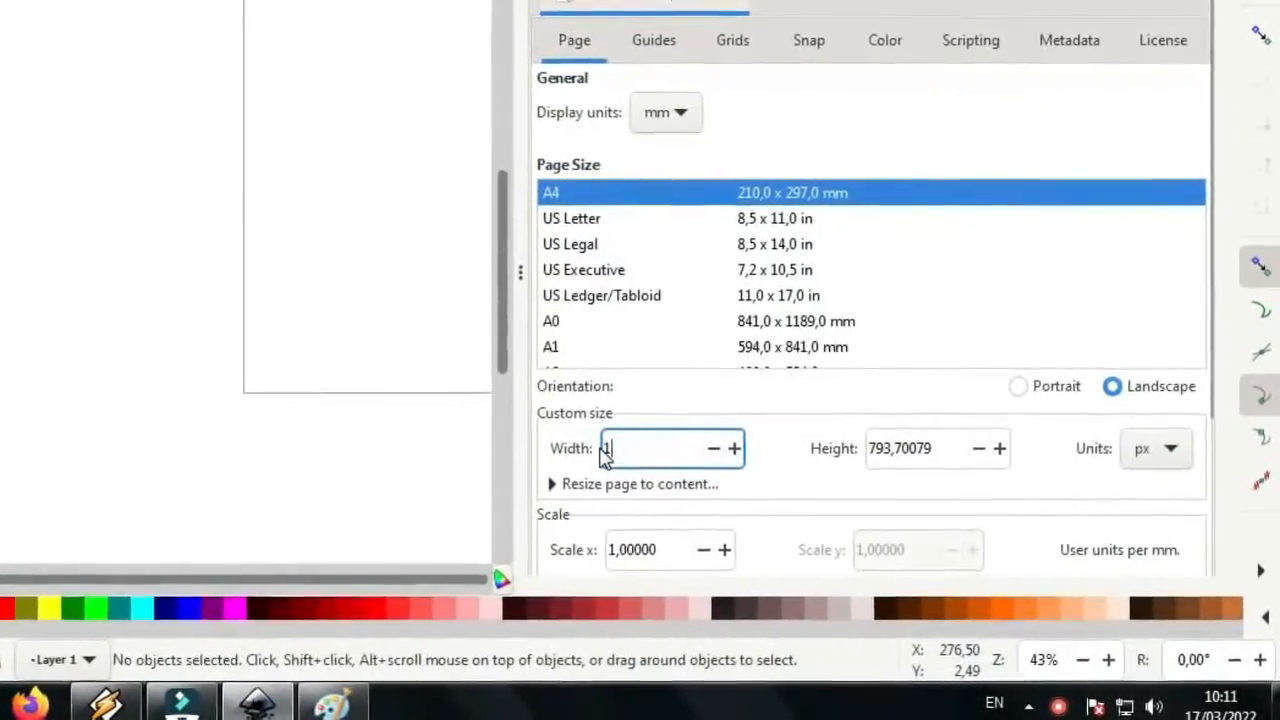
{"action": "type", "text": "280"}
{"action": "left_click", "coordinate": [894, 452]}
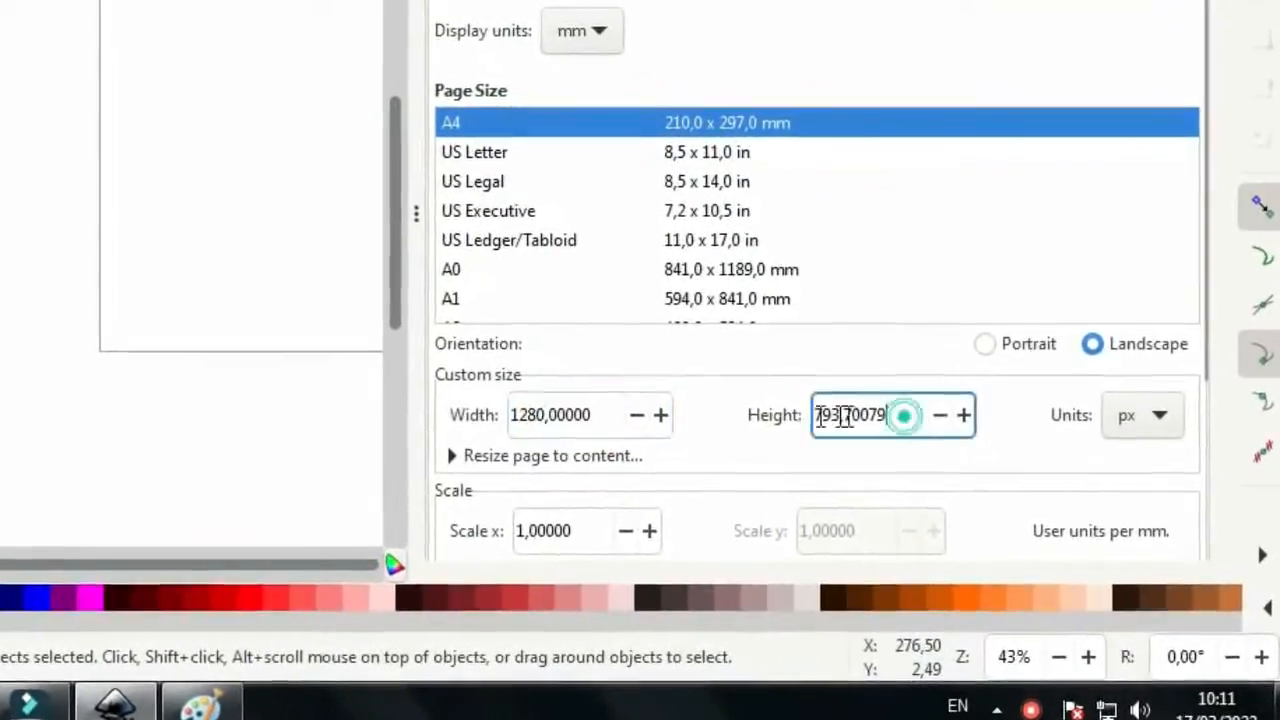
{"action": "left_click_drag", "start_coordinate": [843, 415], "coordinate": [790, 425]}
{"action": "type", "text": "72"}
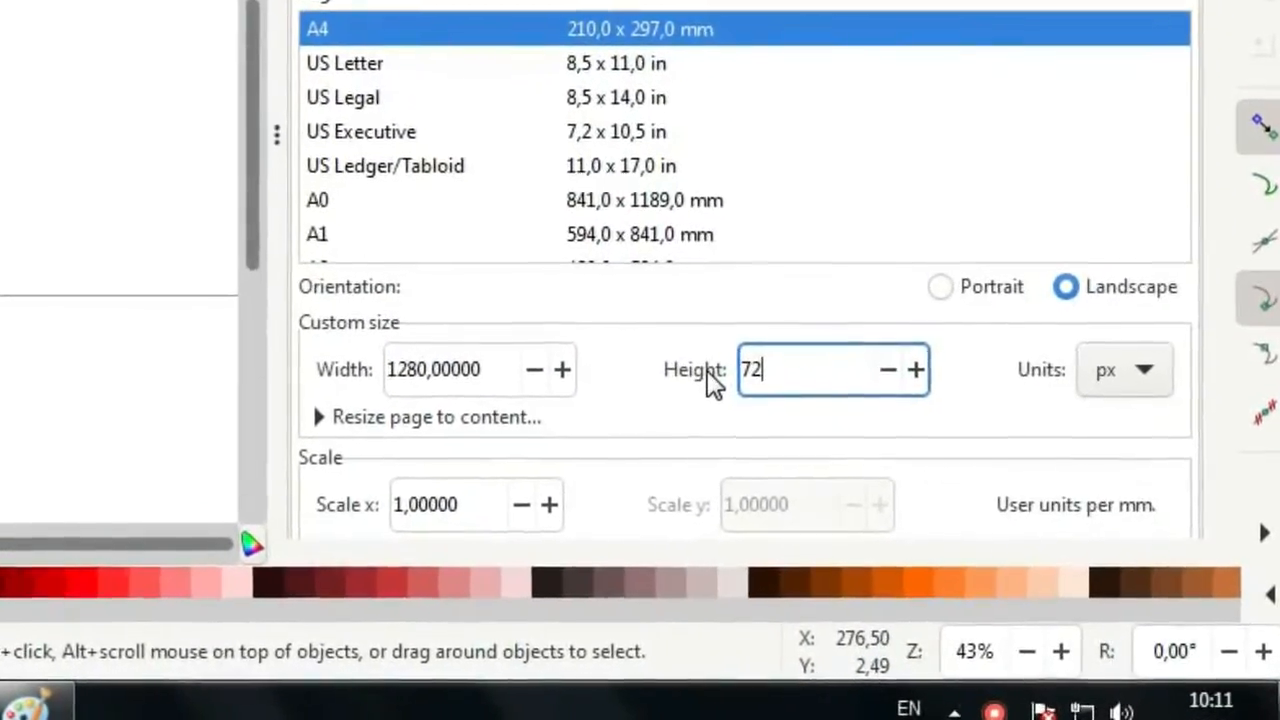
{"action": "type", "text": "0"}
{"action": "key", "text": "Return"}
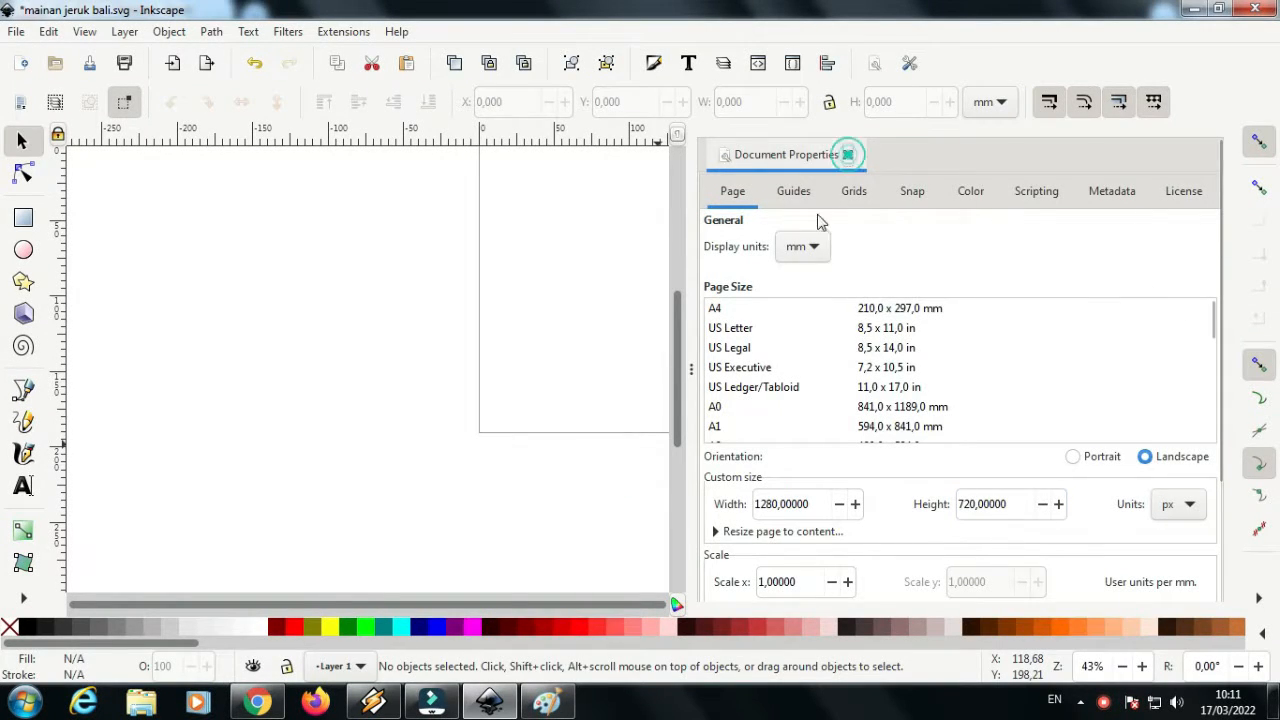
Paste the copied video frame and flip it horizontally, placing it across the page's lower edge
{"action": "right_click", "coordinate": [613, 306]}
{"action": "left_click", "coordinate": [665, 412]}
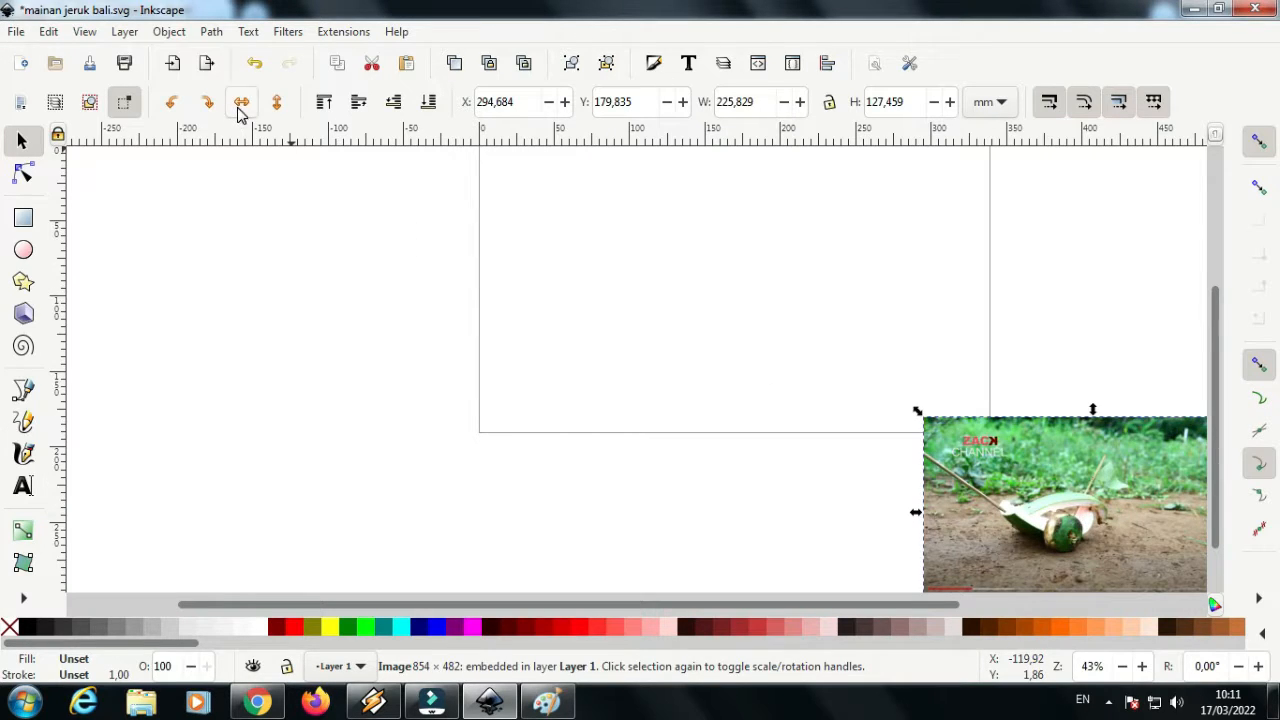
{"action": "left_click", "coordinate": [239, 104]}
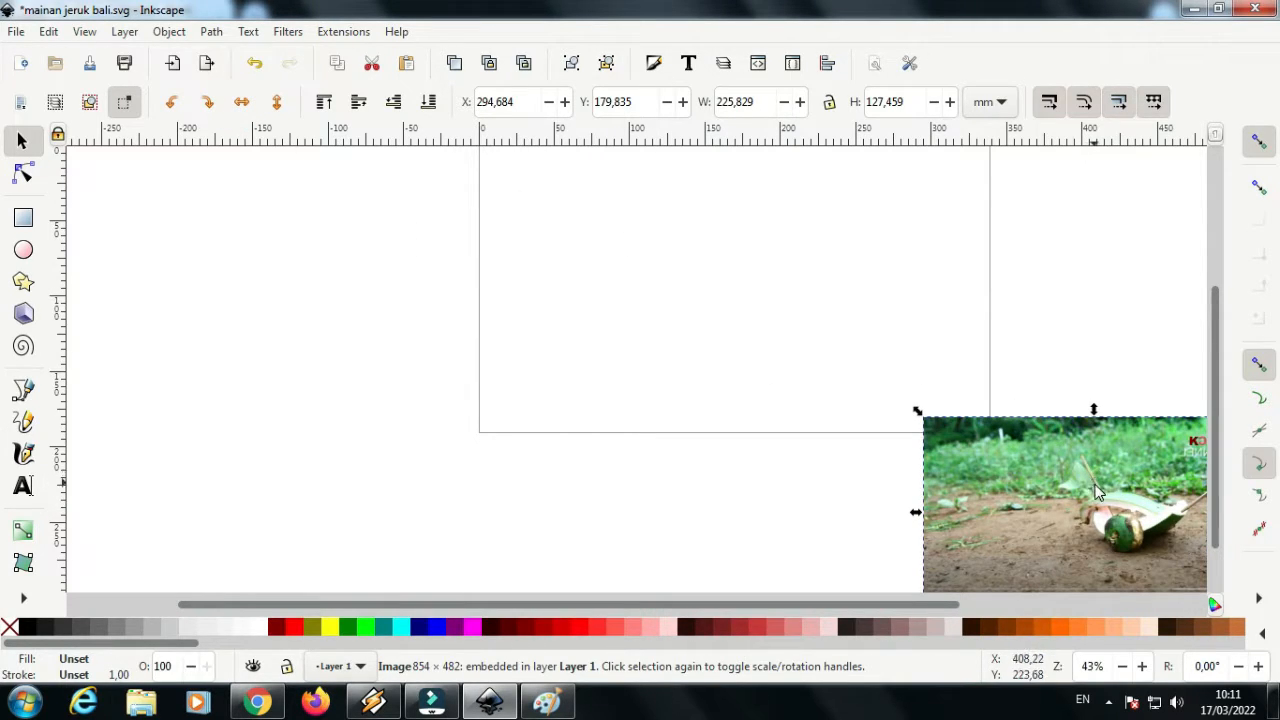
{"action": "left_click_drag", "start_coordinate": [1097, 492], "coordinate": [735, 477]}
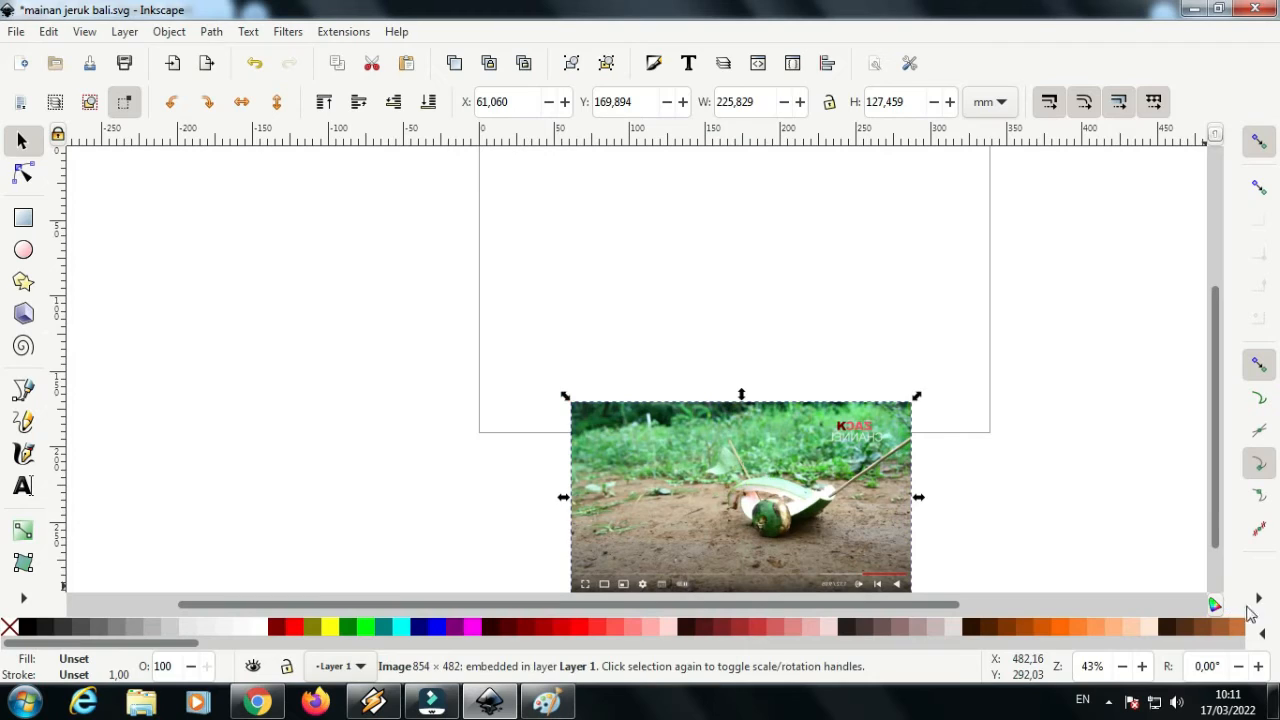
Enable snapping to the page border and draw a rectangle covering the whole page
{"action": "left_click", "coordinate": [1260, 600]}
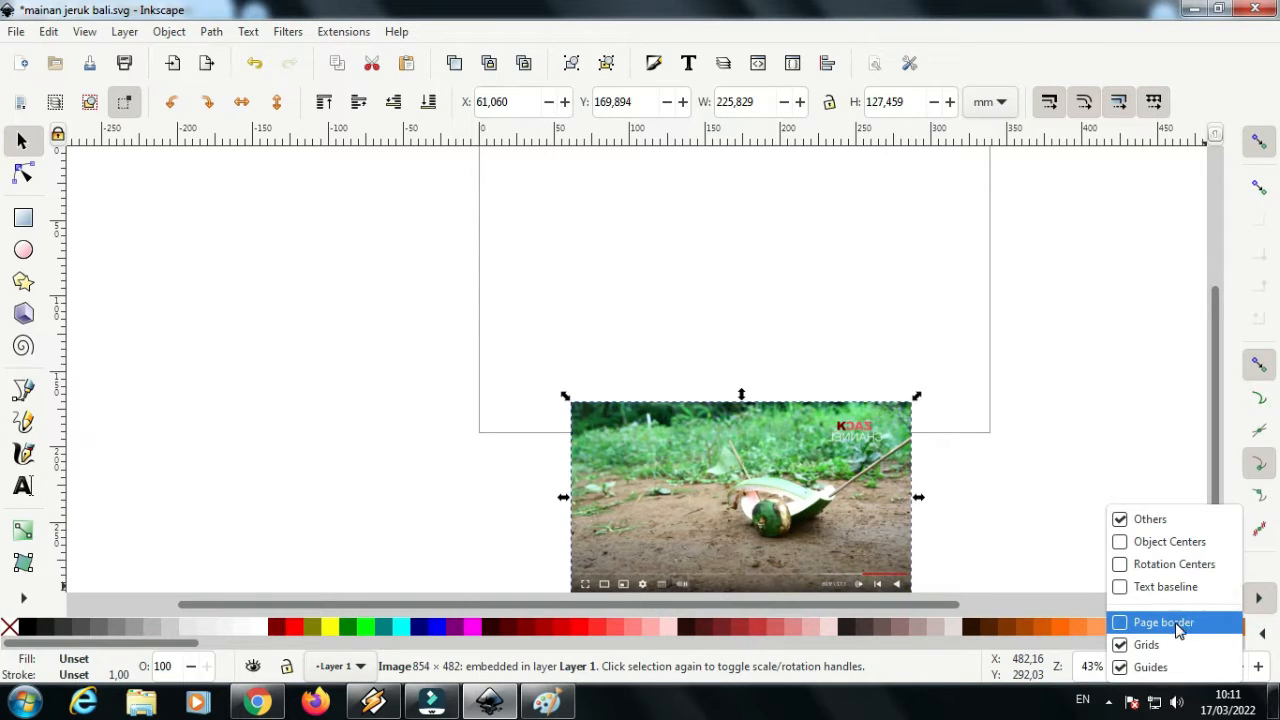
{"action": "left_click", "coordinate": [1176, 624]}
{"action": "scroll", "coordinate": [1216, 480], "scroll_direction": "up", "scroll_amount": 1}
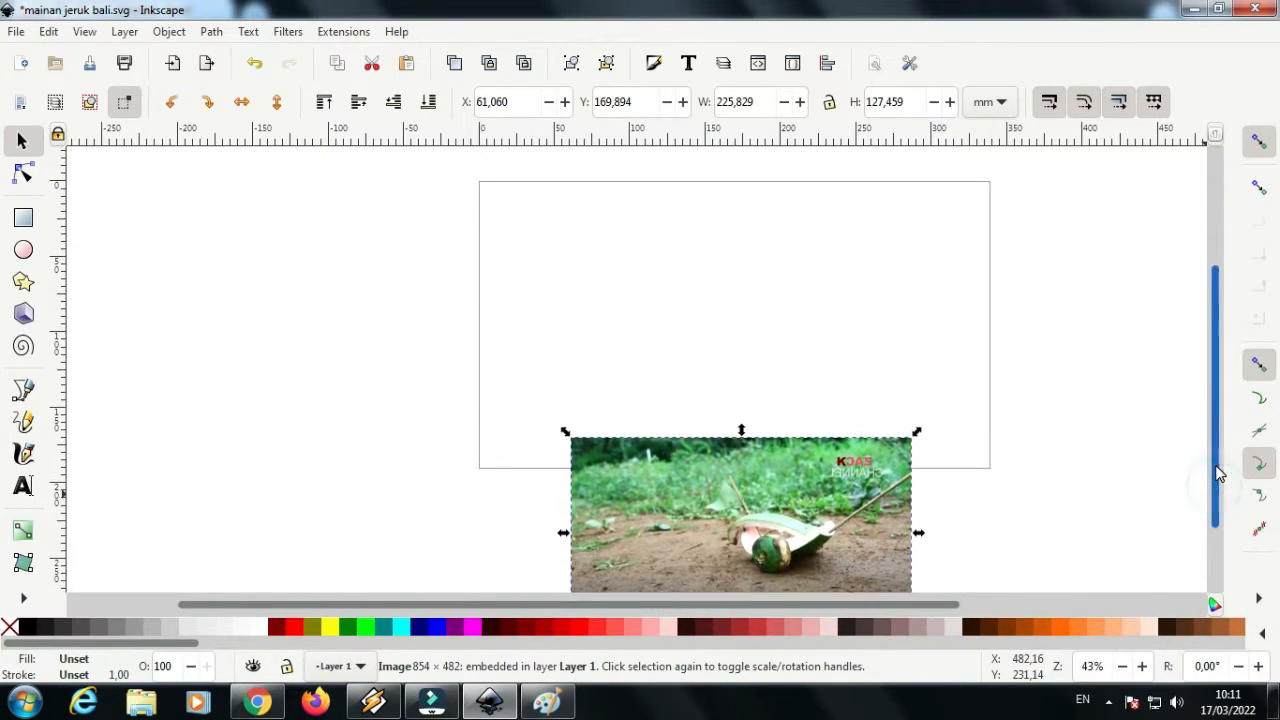
{"action": "left_click", "coordinate": [23, 218]}
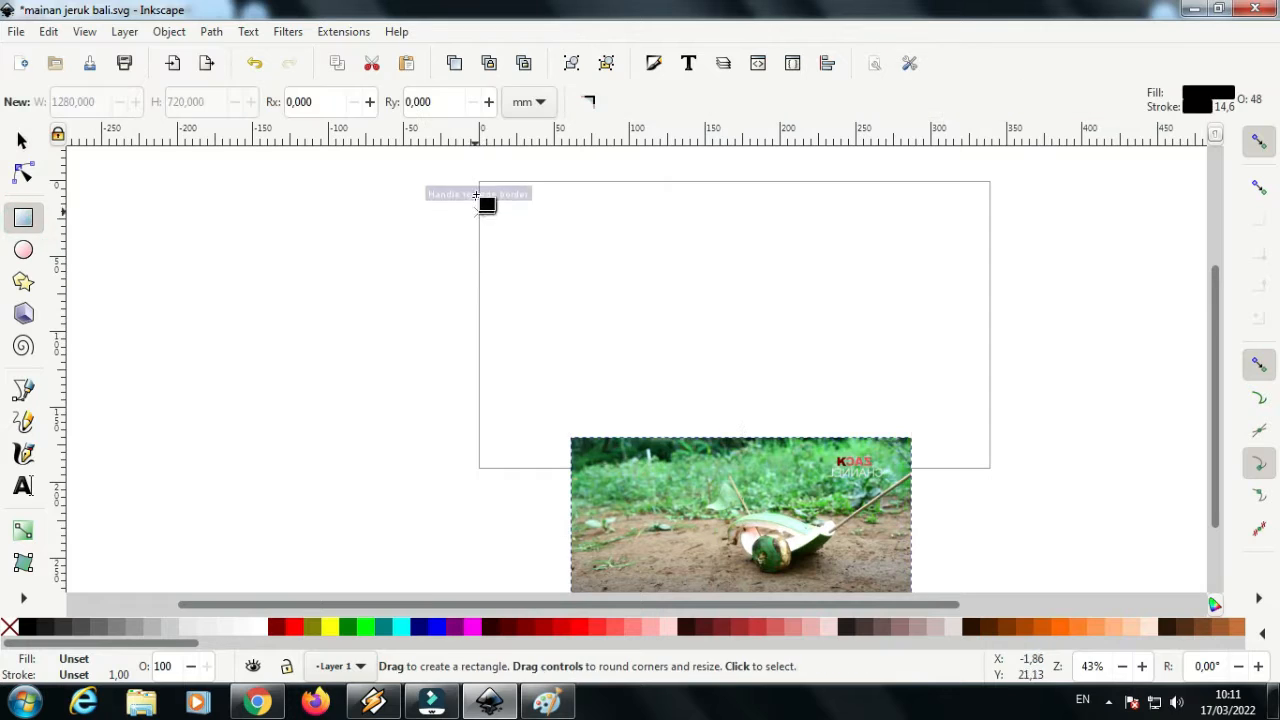
{"action": "left_click_drag", "start_coordinate": [482, 184], "coordinate": [990, 468]}
Remove the stroke paint from the page-sized rectangle
{"action": "left_click", "coordinate": [655, 64]}
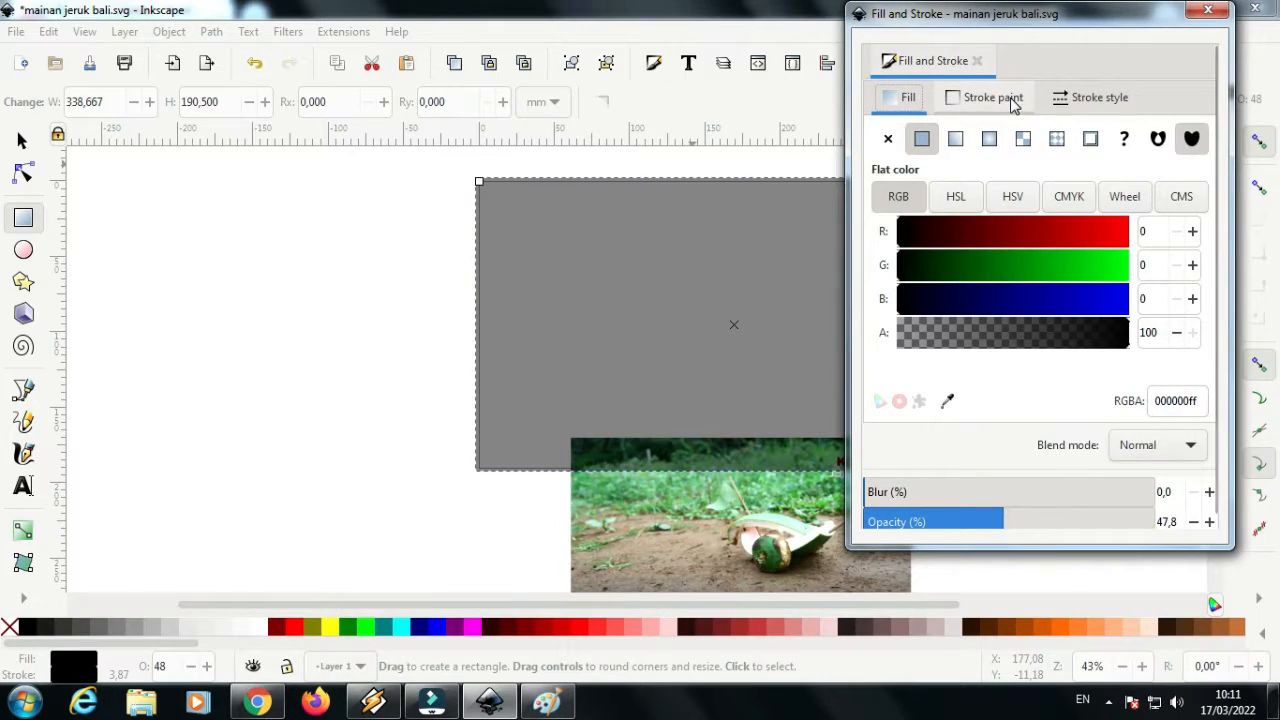
{"action": "left_click", "coordinate": [986, 97]}
{"action": "left_click", "coordinate": [889, 140]}
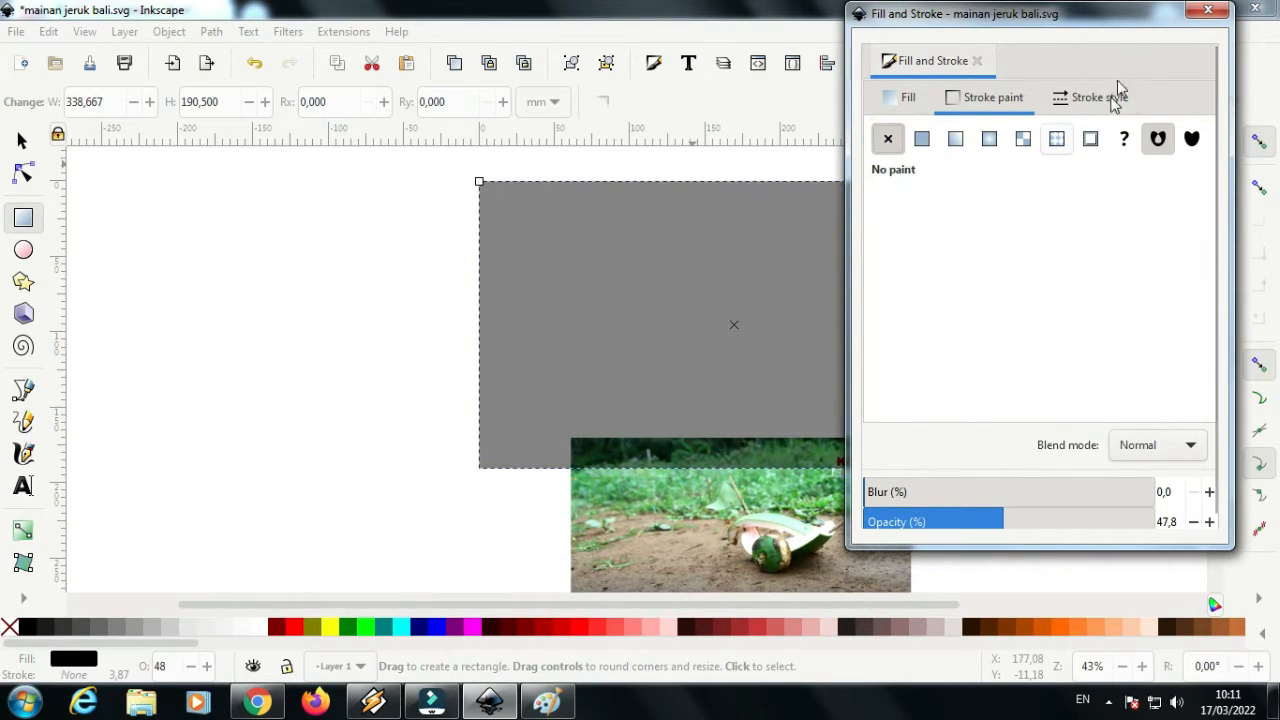
{"action": "left_click", "coordinate": [1208, 13]}
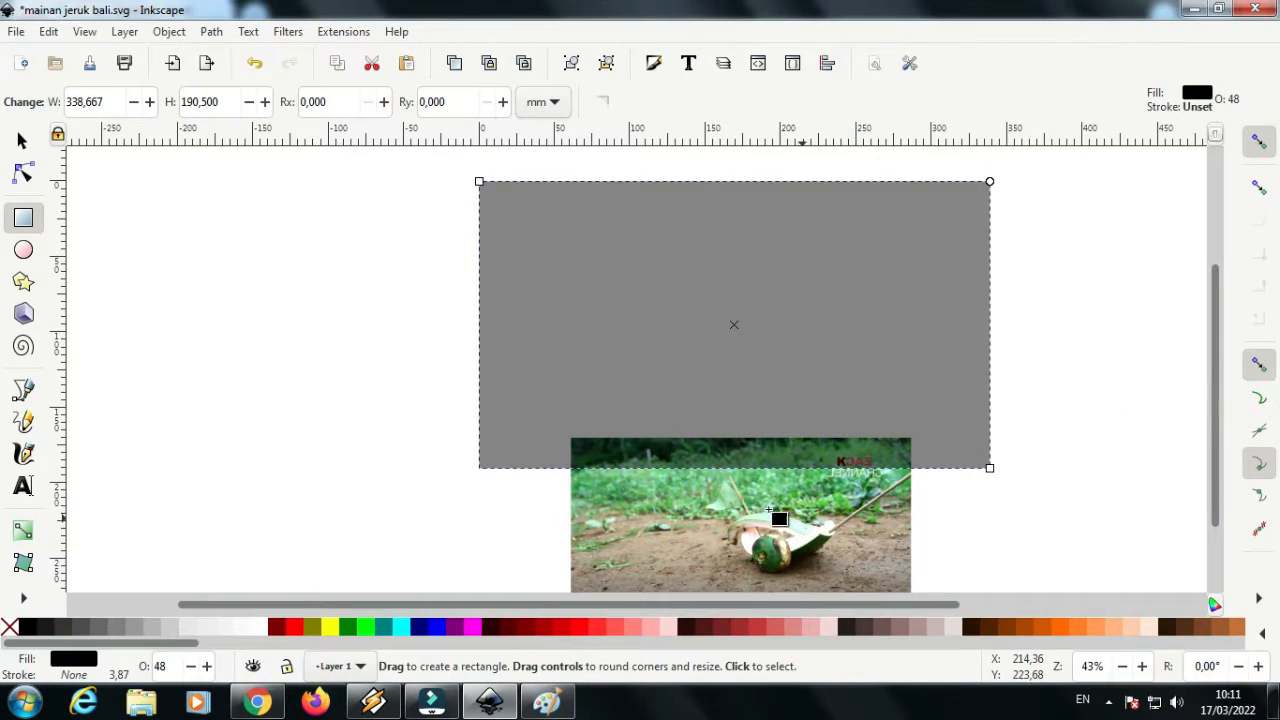
Enlarge the video frame image to about 459 × 259 mm and position it behind the rectangle with the toy inside the page
{"action": "left_click", "coordinate": [22, 141]}
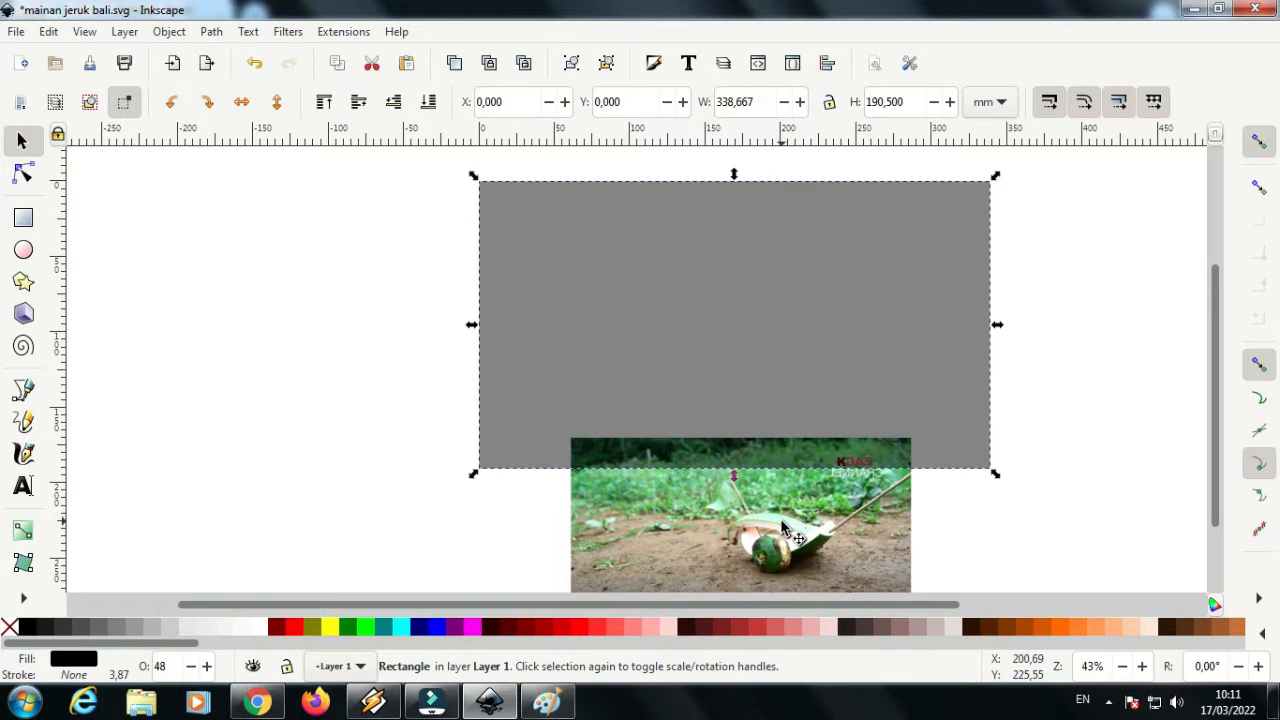
{"action": "left_click_drag", "start_coordinate": [800, 518], "coordinate": [953, 414]}
{"action": "left_click_drag", "start_coordinate": [735, 328], "coordinate": [353, 171]}
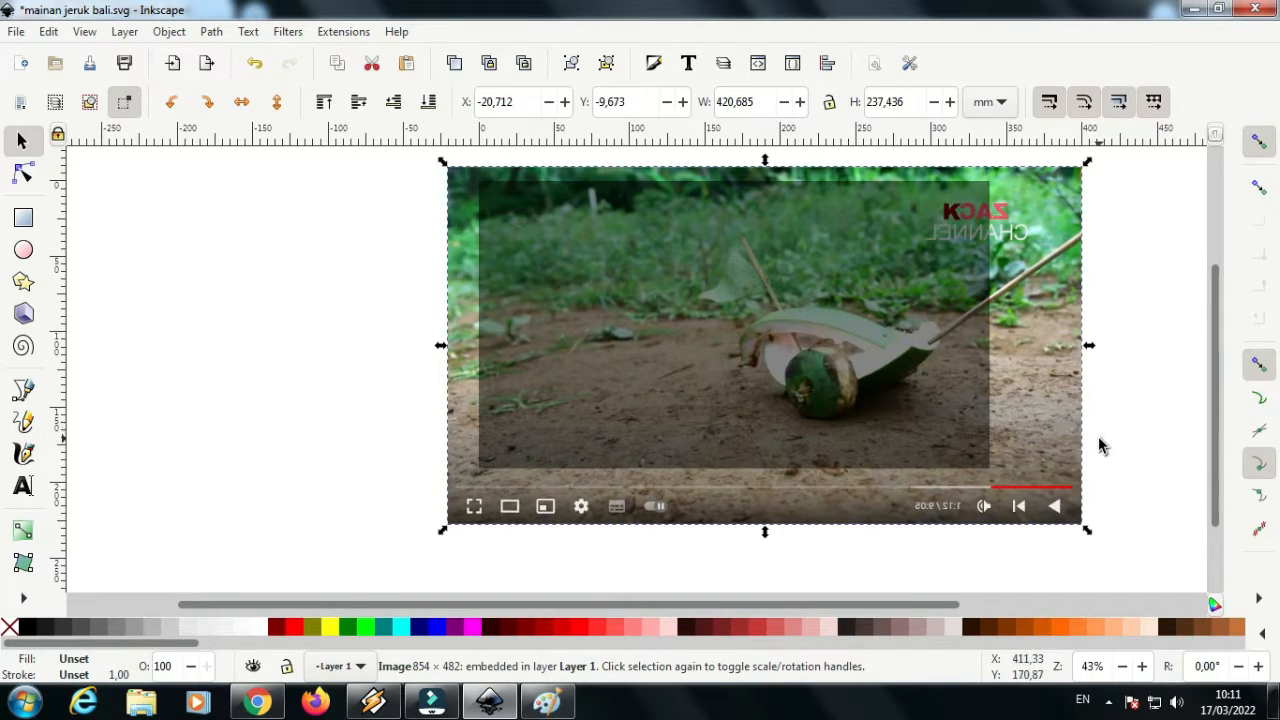
{"action": "left_click_drag", "start_coordinate": [1090, 537], "coordinate": [1146, 569]}
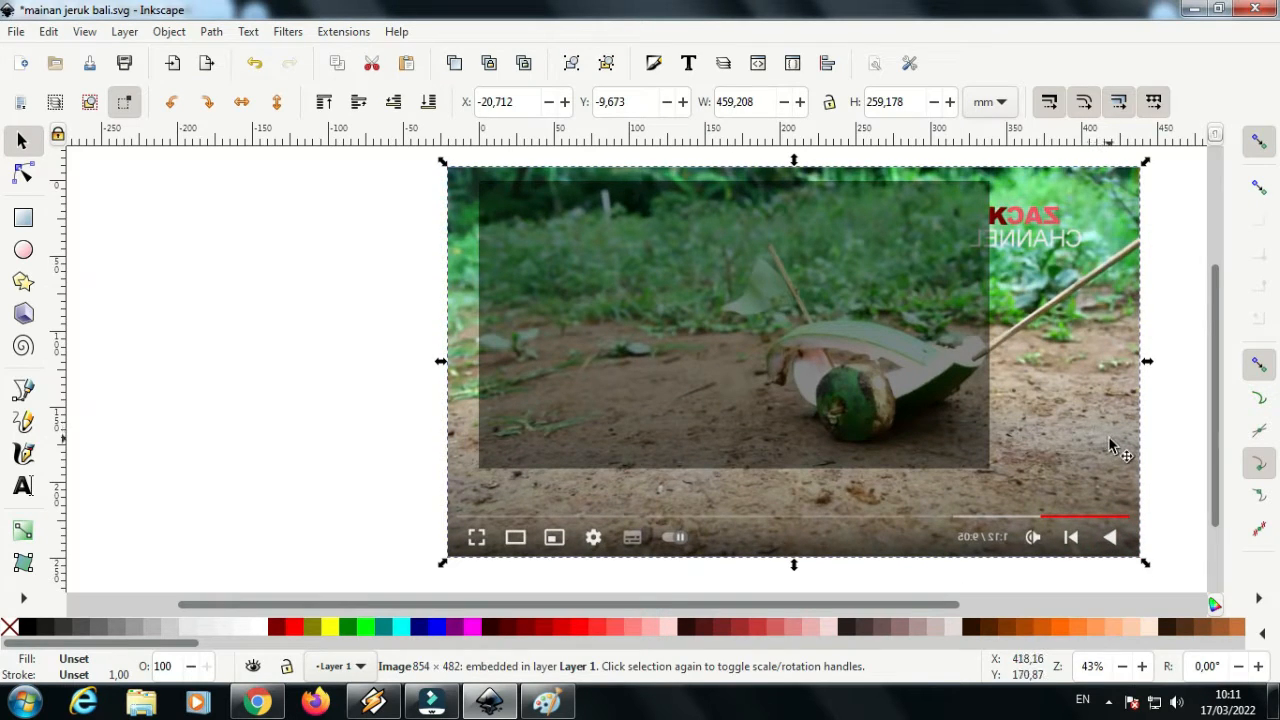
{"action": "left_click_drag", "start_coordinate": [1114, 438], "coordinate": [1044, 401]}
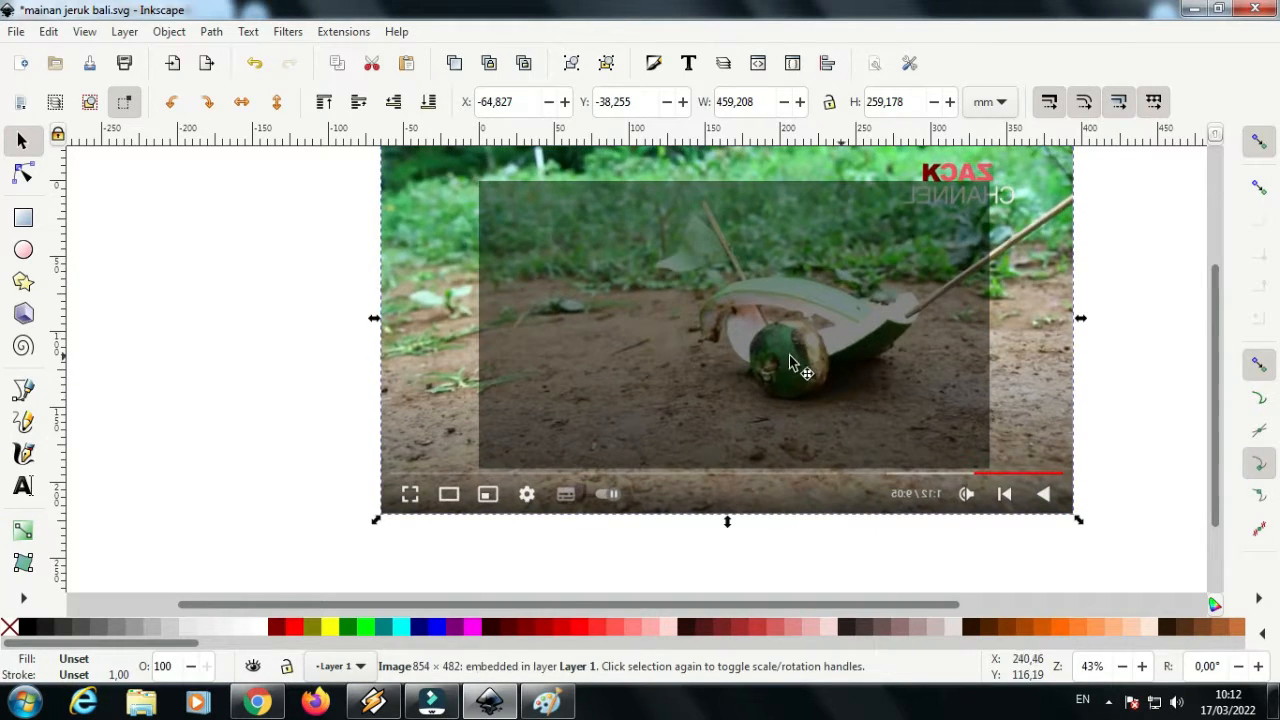
Clip the video frame image to the page-sized rectangle
{"action": "left_click", "coordinate": [800, 373], "text": "shift"}
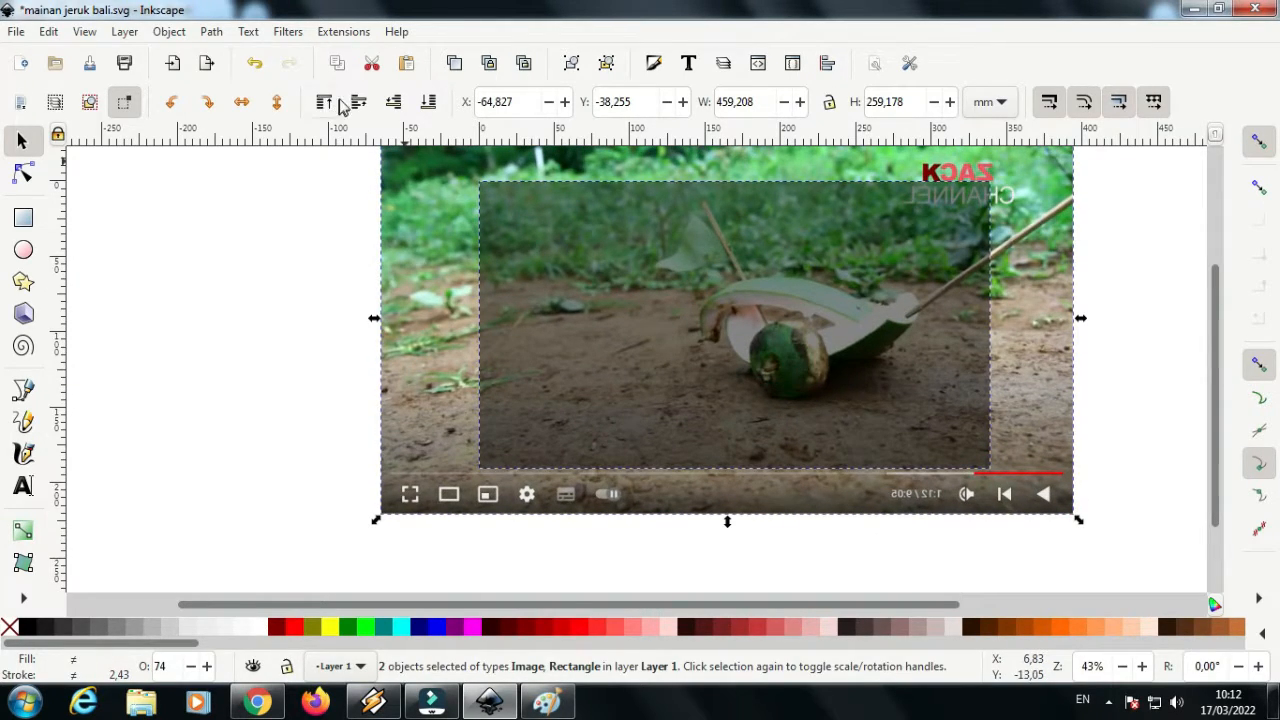
{"action": "left_click", "coordinate": [172, 32]}
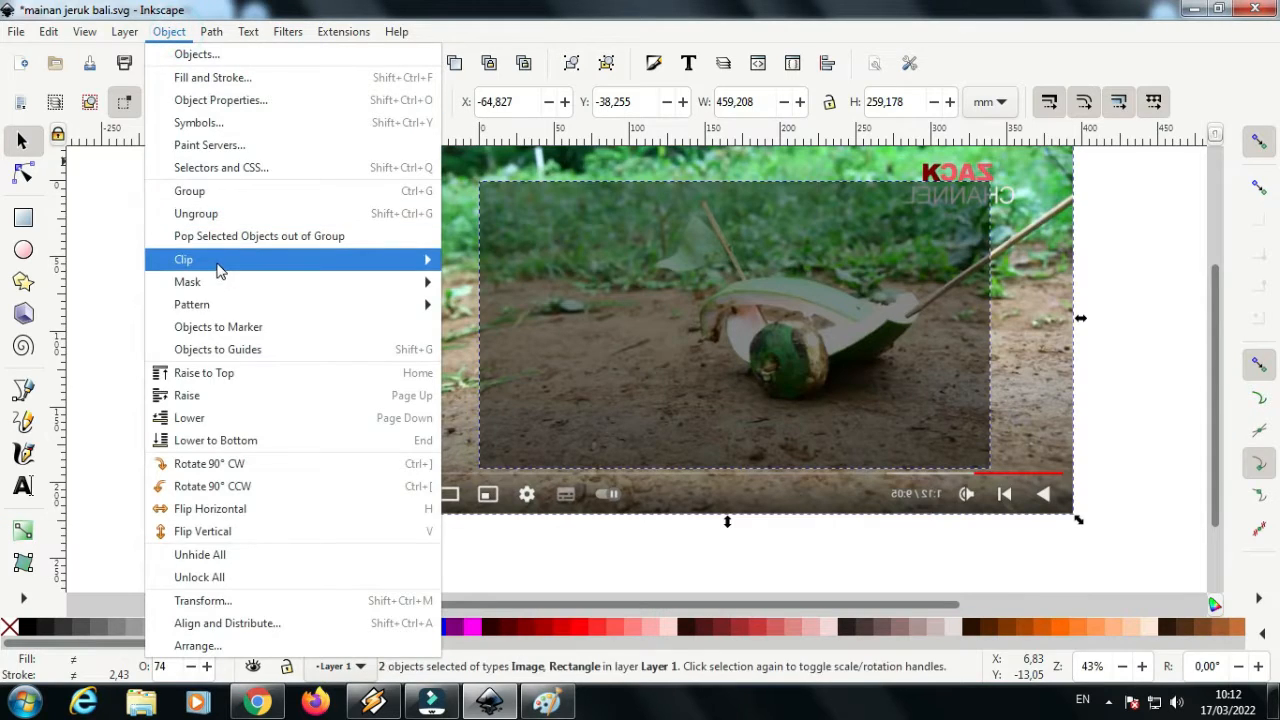
{"action": "mouse_move", "coordinate": [234, 260]}
{"action": "left_click", "coordinate": [480, 262]}
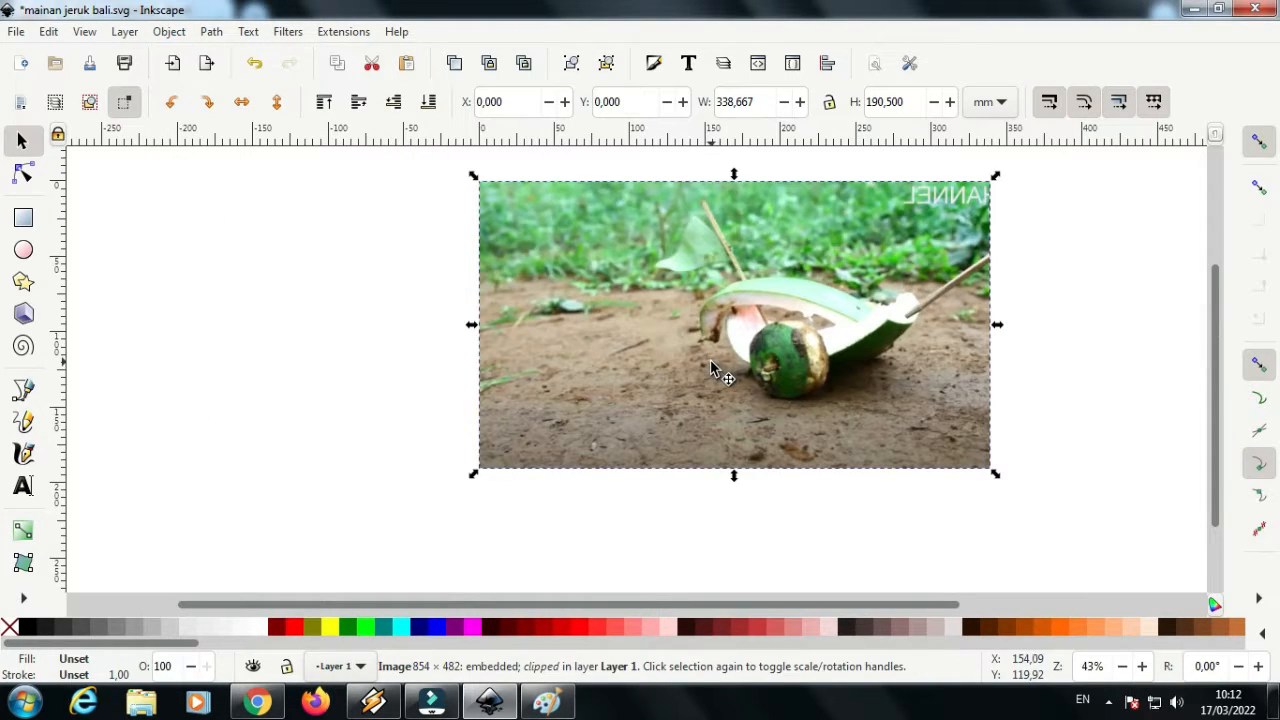
Lock the clipped background image and deselect it
{"action": "left_click_drag", "start_coordinate": [639, 603], "coordinate": [721, 603]}
{"action": "right_click", "coordinate": [530, 328]}
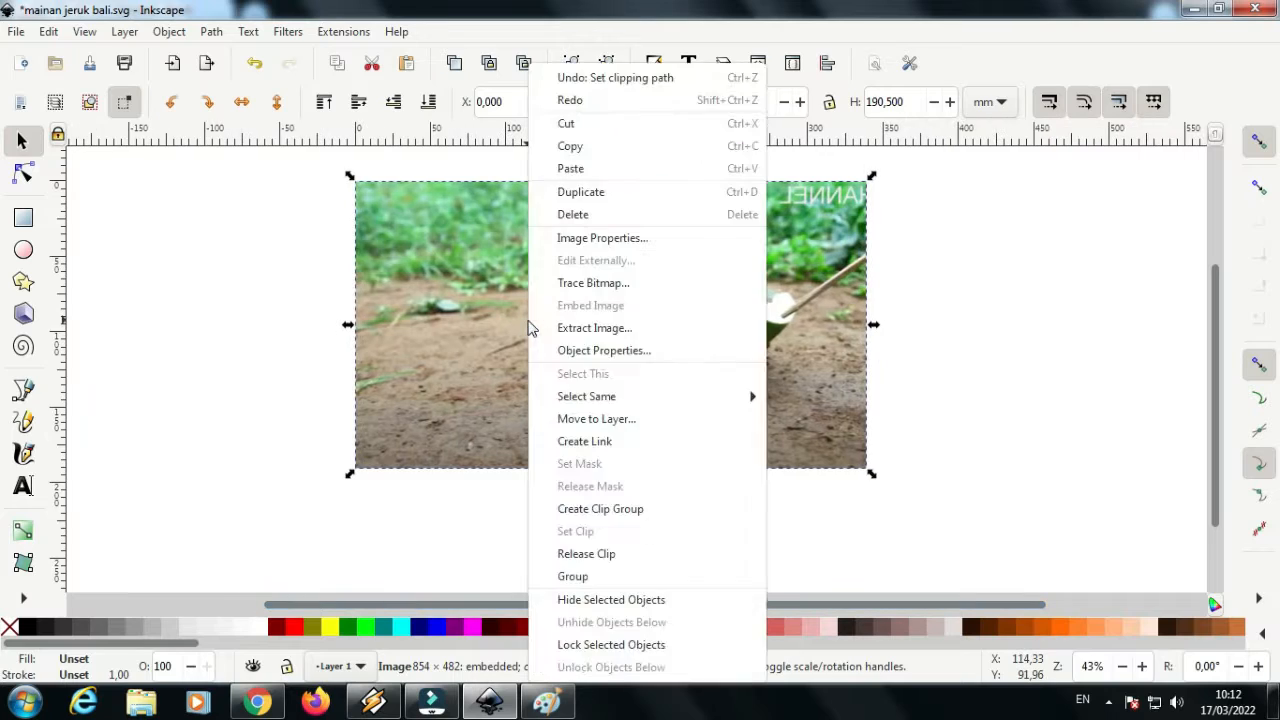
{"action": "left_click", "coordinate": [600, 645]}
{"action": "left_click", "coordinate": [953, 437]}
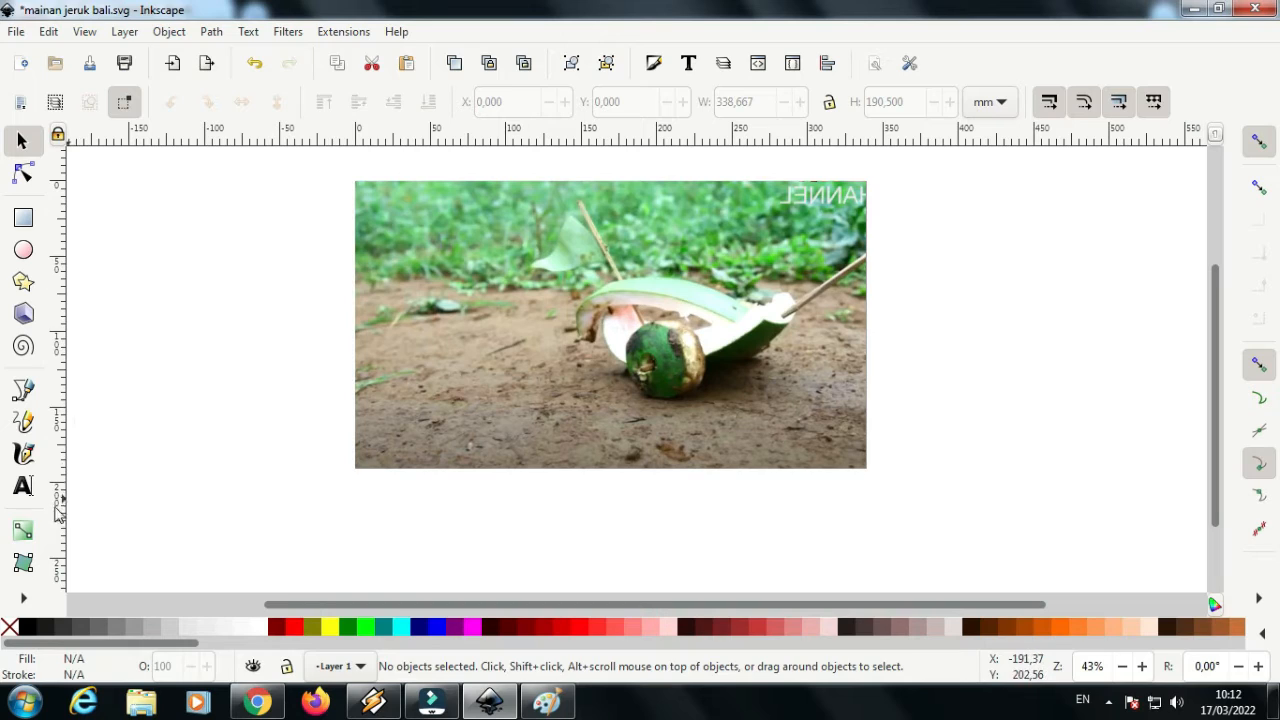
Activate the Text tool and save the document
{"action": "left_click", "coordinate": [23, 487]}
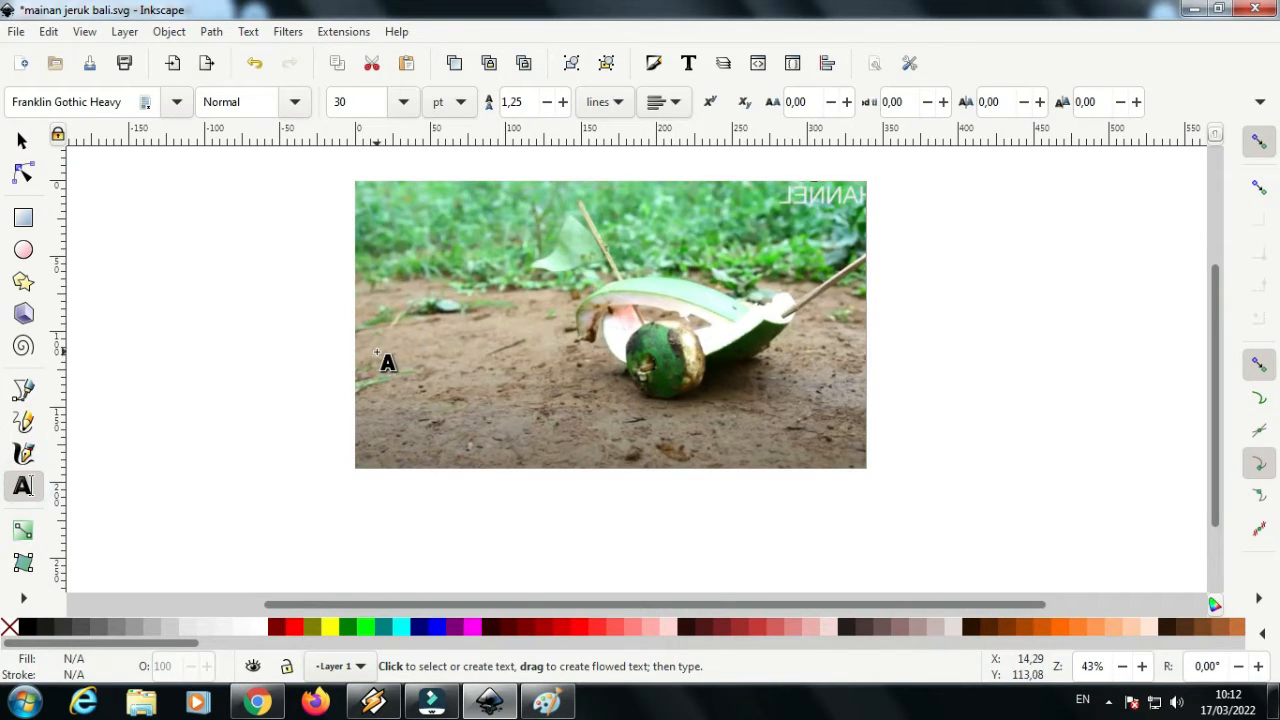
{"action": "left_click", "coordinate": [18, 37]}
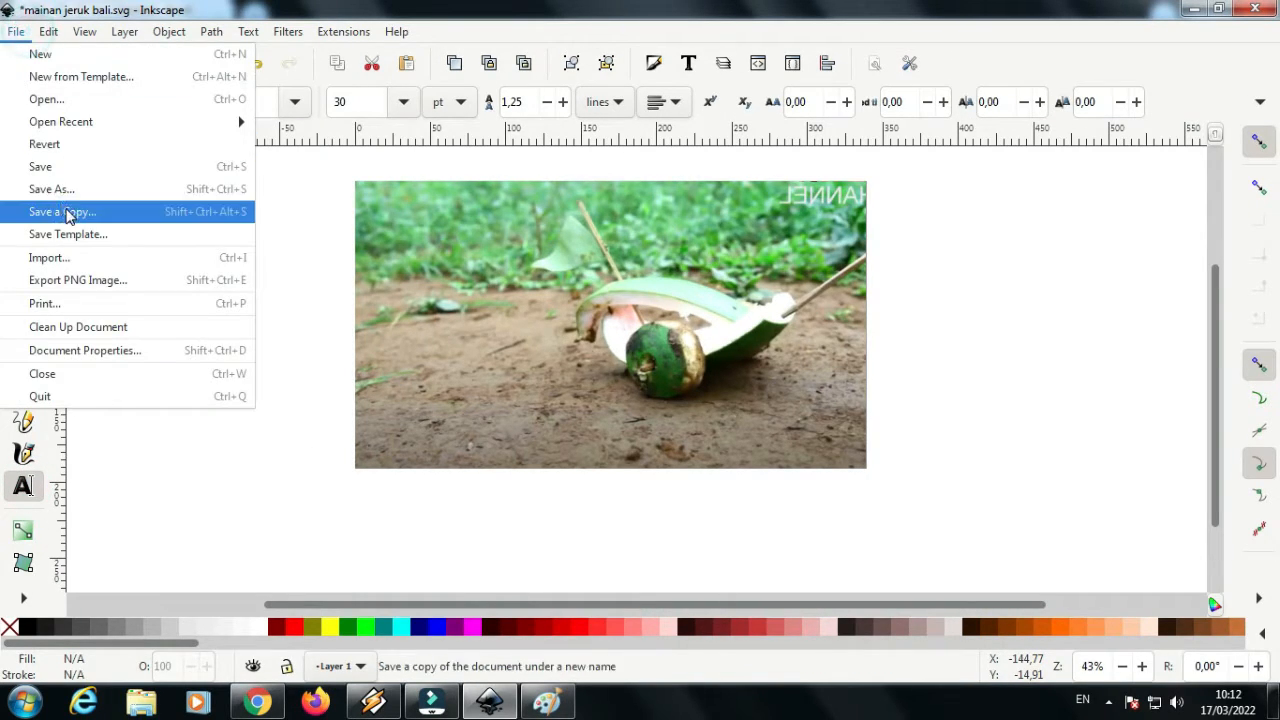
{"action": "left_click", "coordinate": [50, 163]}
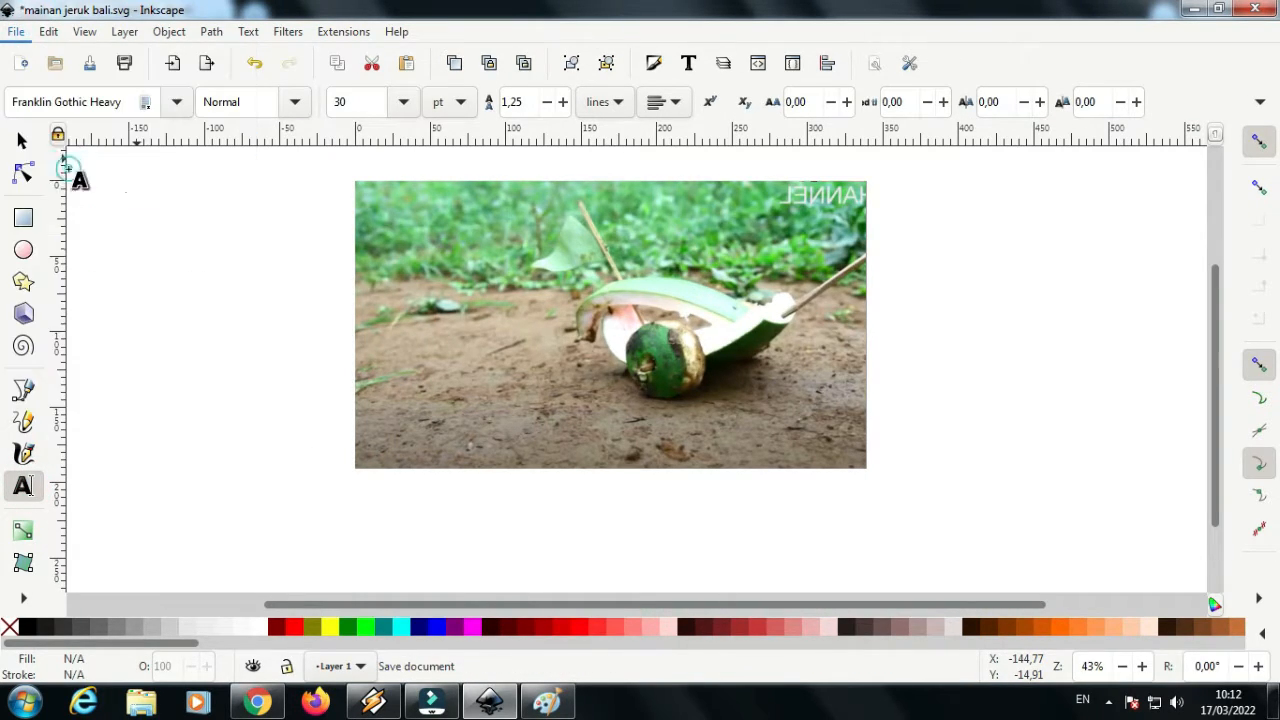
Add the two-line text "Mainan Dari / Jeruk Bali" over the bare ground beside the toy in the photo
{"action": "left_click", "coordinate": [389, 359]}
{"action": "type", "text": "Mainan Dari"}
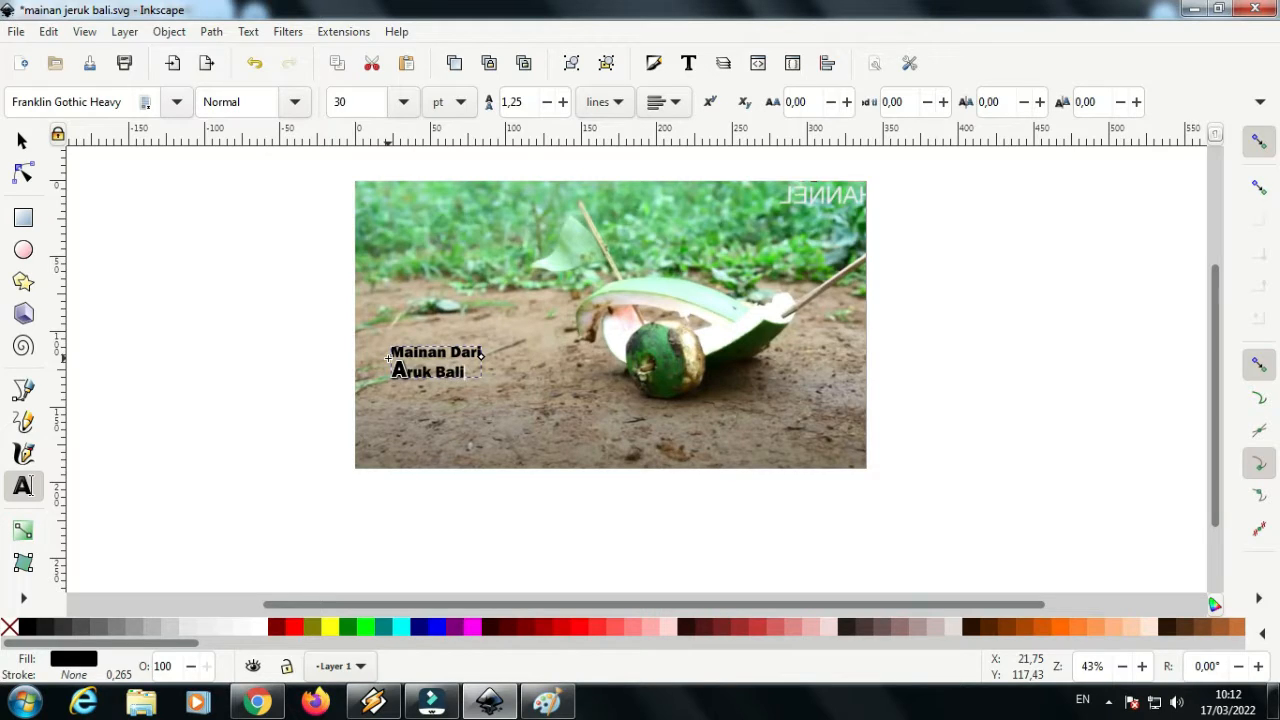
{"action": "left_click", "coordinate": [24, 143]}
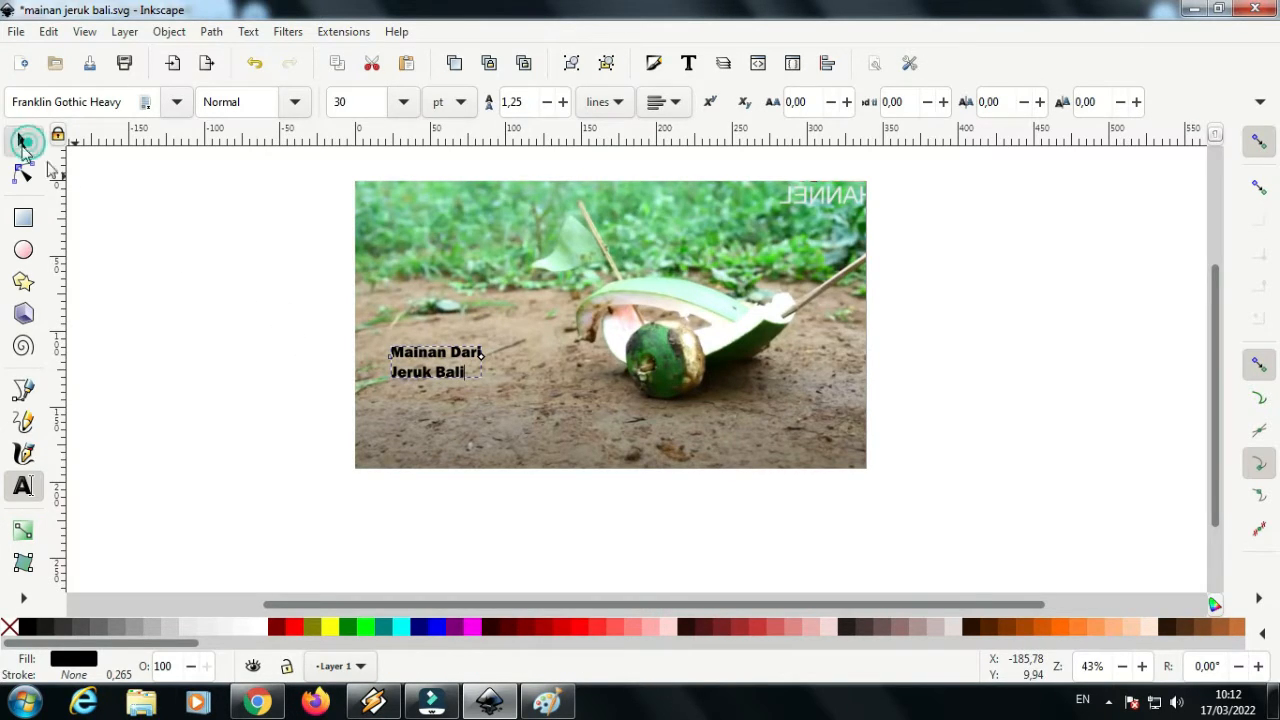
Scale the title text up to about 148 mm wide and tighten its line gap with vertical kerning of -6,90 px
{"action": "left_click_drag", "start_coordinate": [488, 386], "coordinate": [620, 436]}
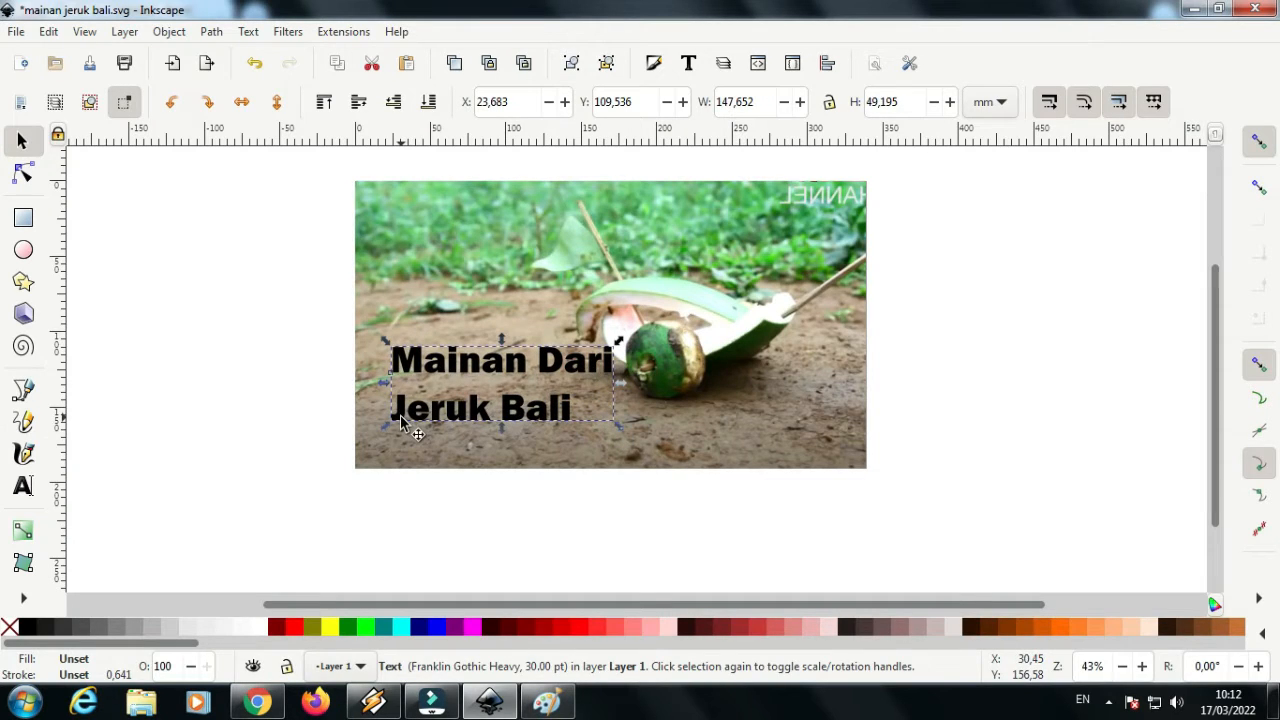
{"action": "key", "text": "t"}
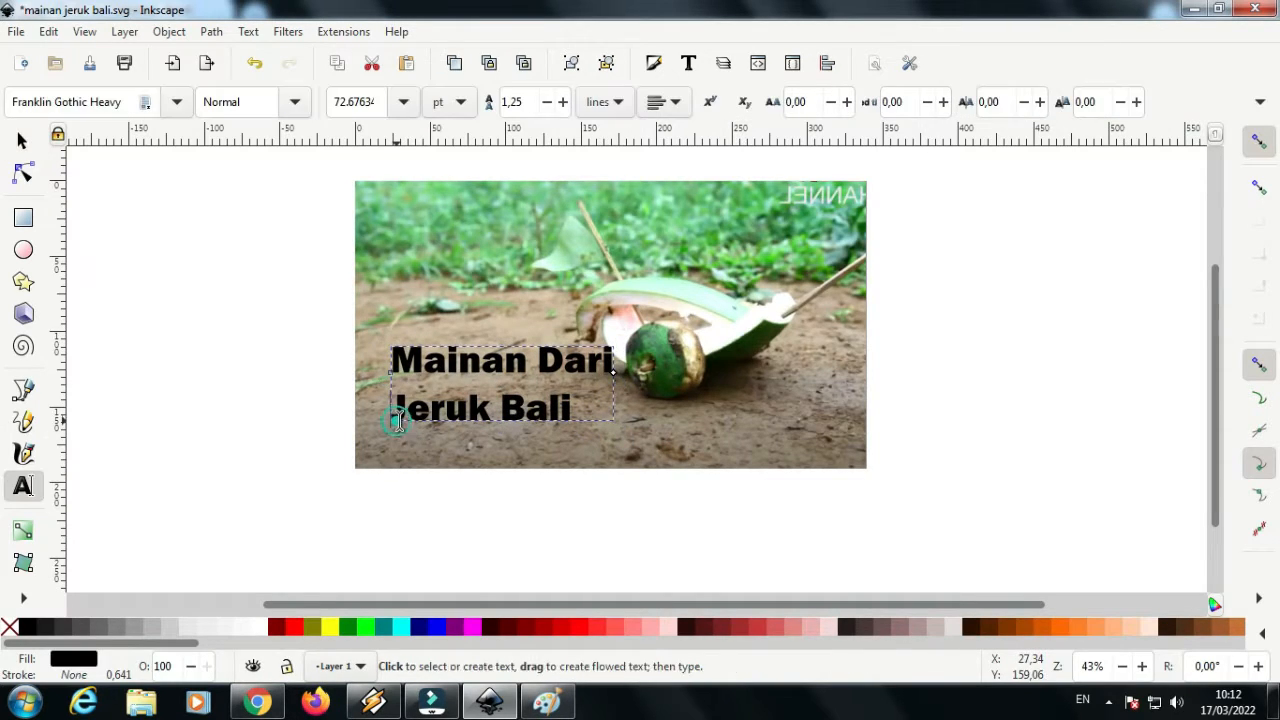
{"action": "left_click", "coordinate": [1121, 102]}
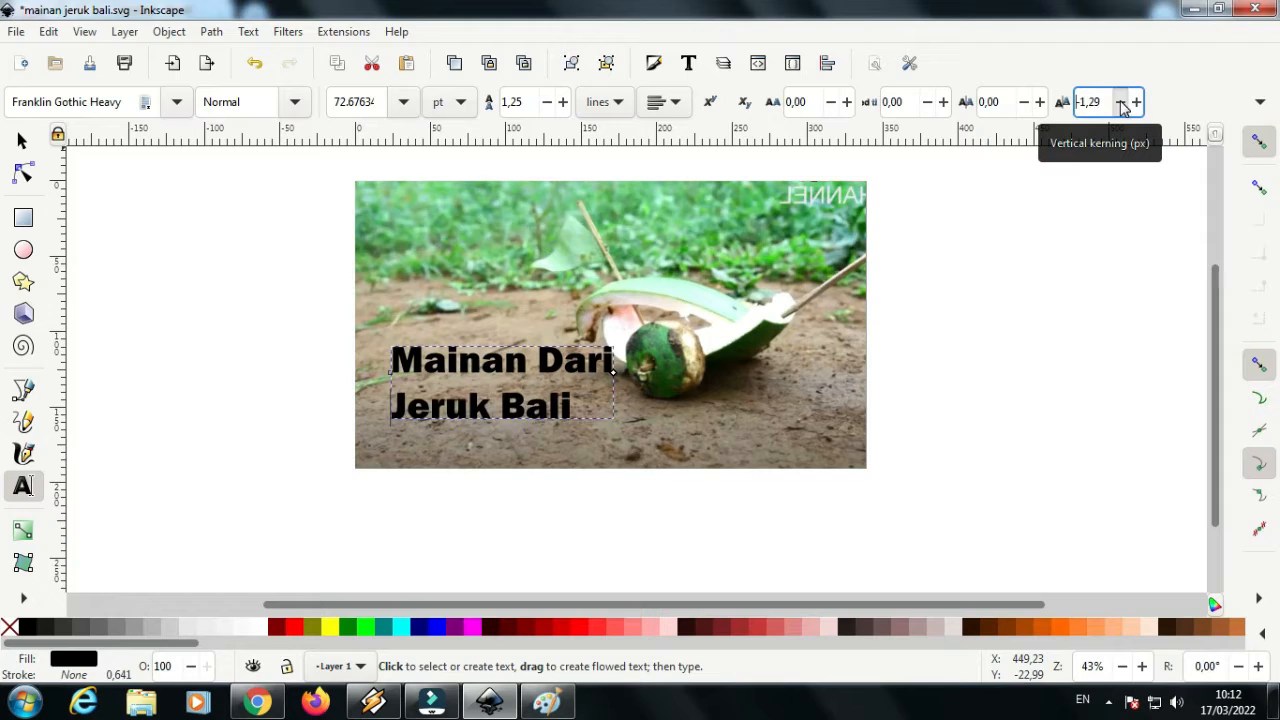
{"action": "left_click_drag", "start_coordinate": [1121, 102], "coordinate": [1121, 102]}
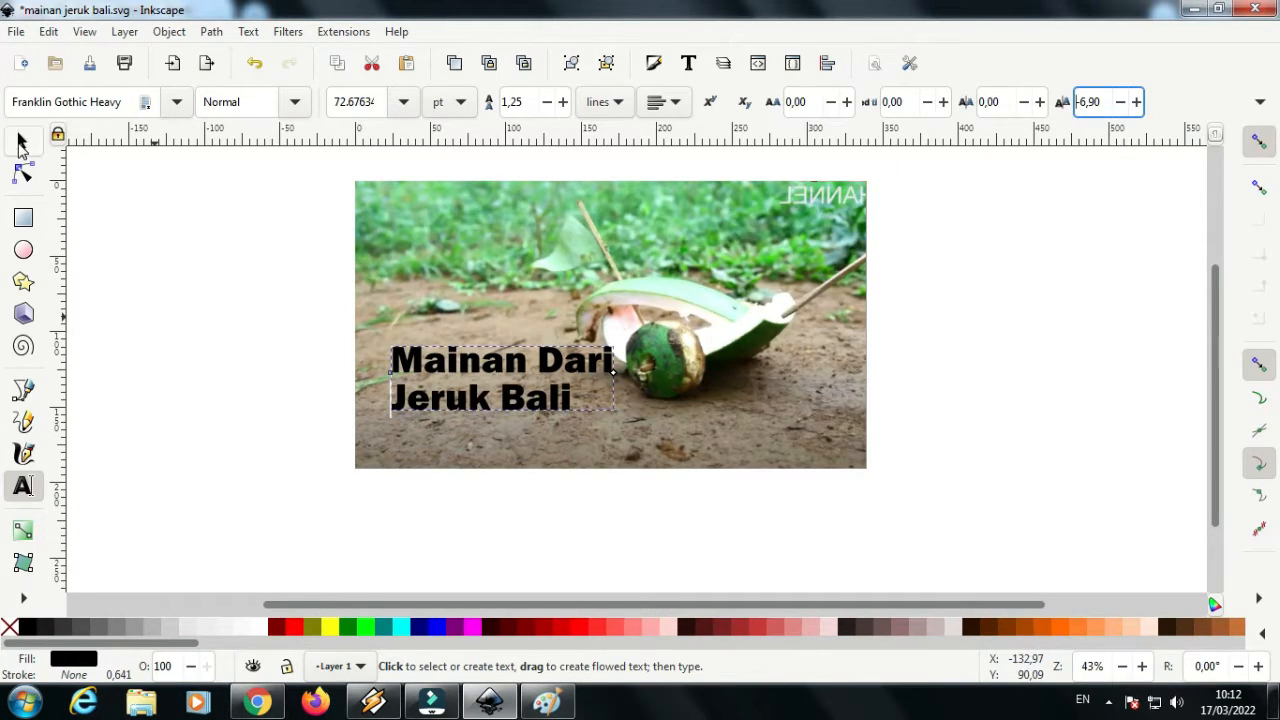
{"action": "left_click", "coordinate": [22, 142]}
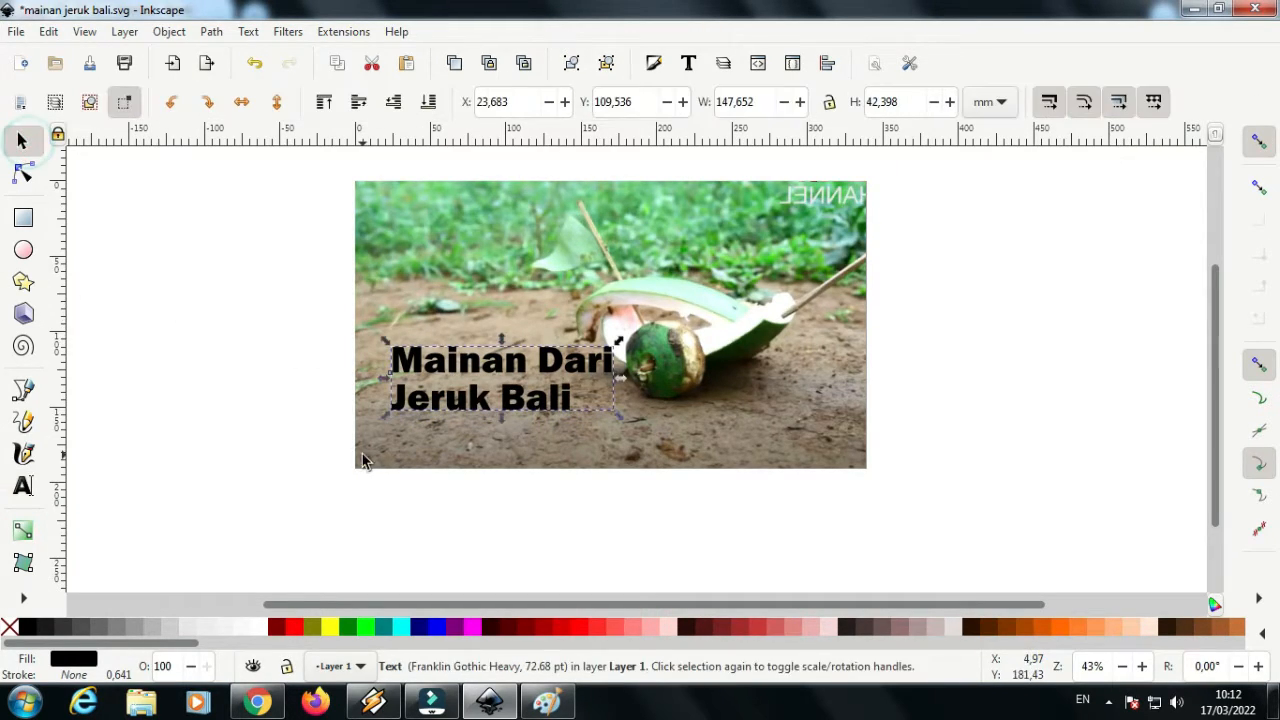
Save the document and change the title's font to Berlin Sans FB Demi, Normal style
{"action": "left_click", "coordinate": [16, 32]}
{"action": "left_click", "coordinate": [55, 166]}
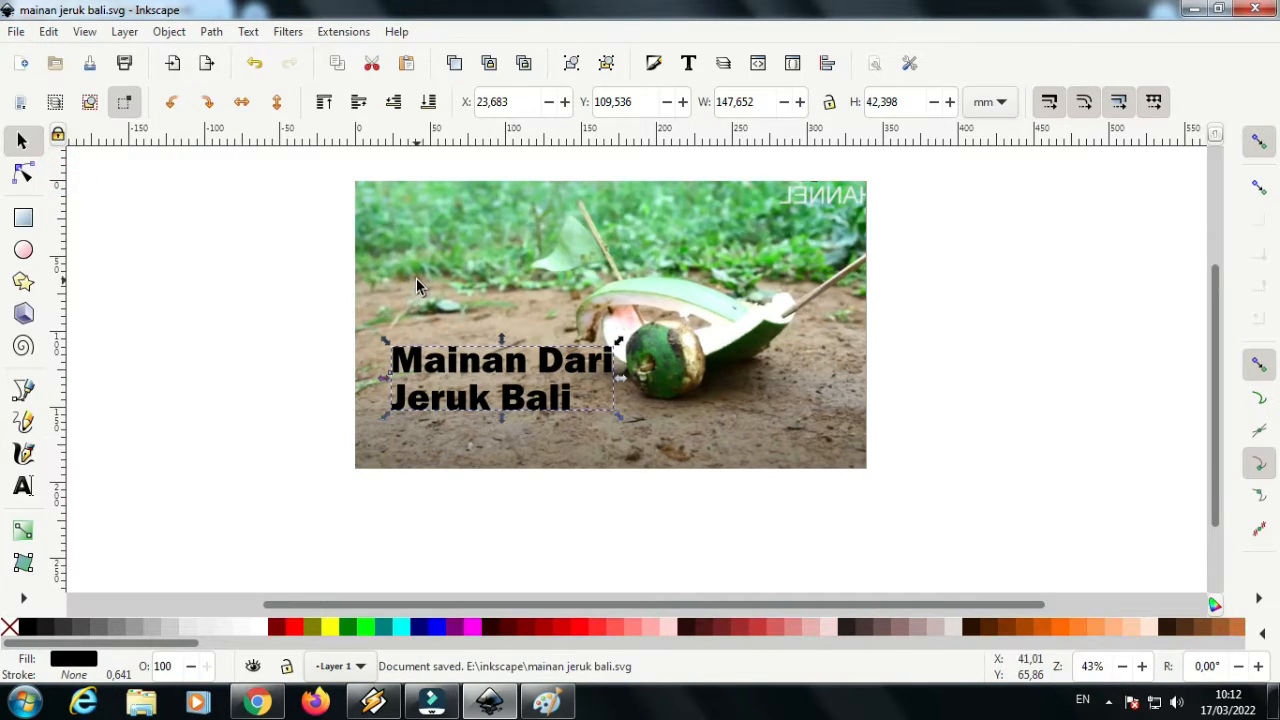
{"action": "left_click", "coordinate": [690, 62]}
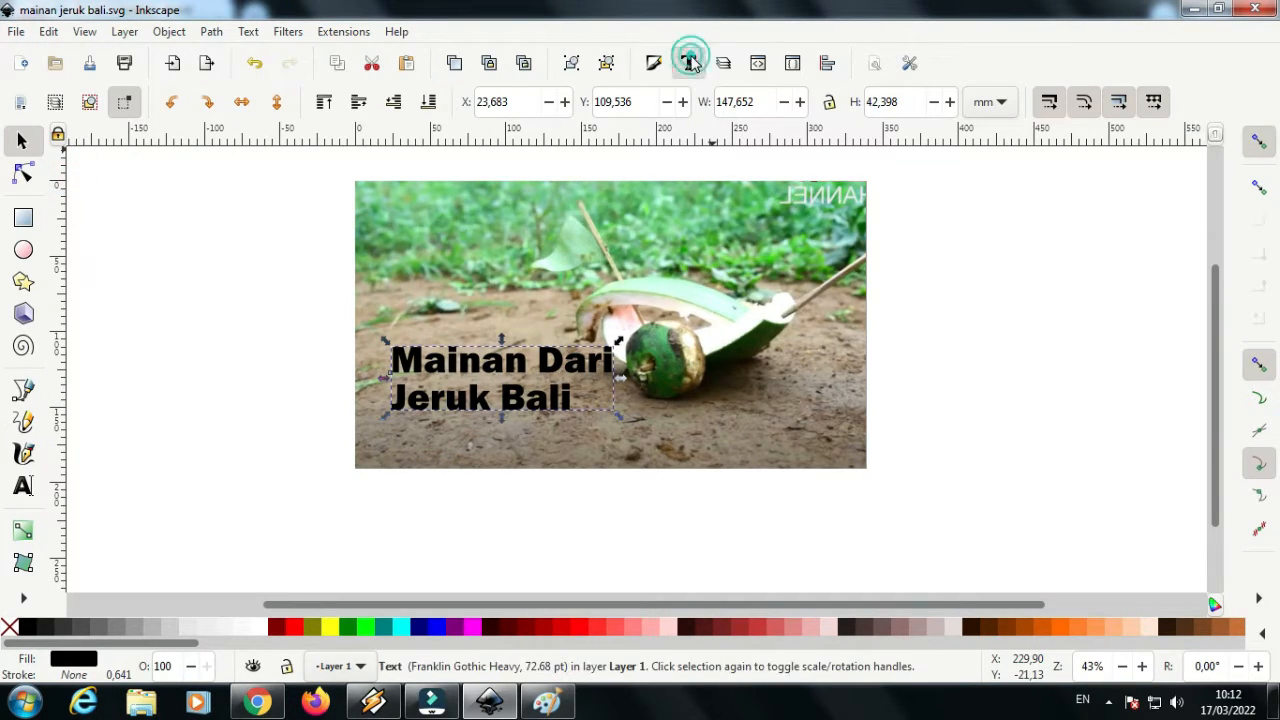
{"action": "scroll", "coordinate": [905, 310], "scroll_direction": "down", "scroll_amount": 8}
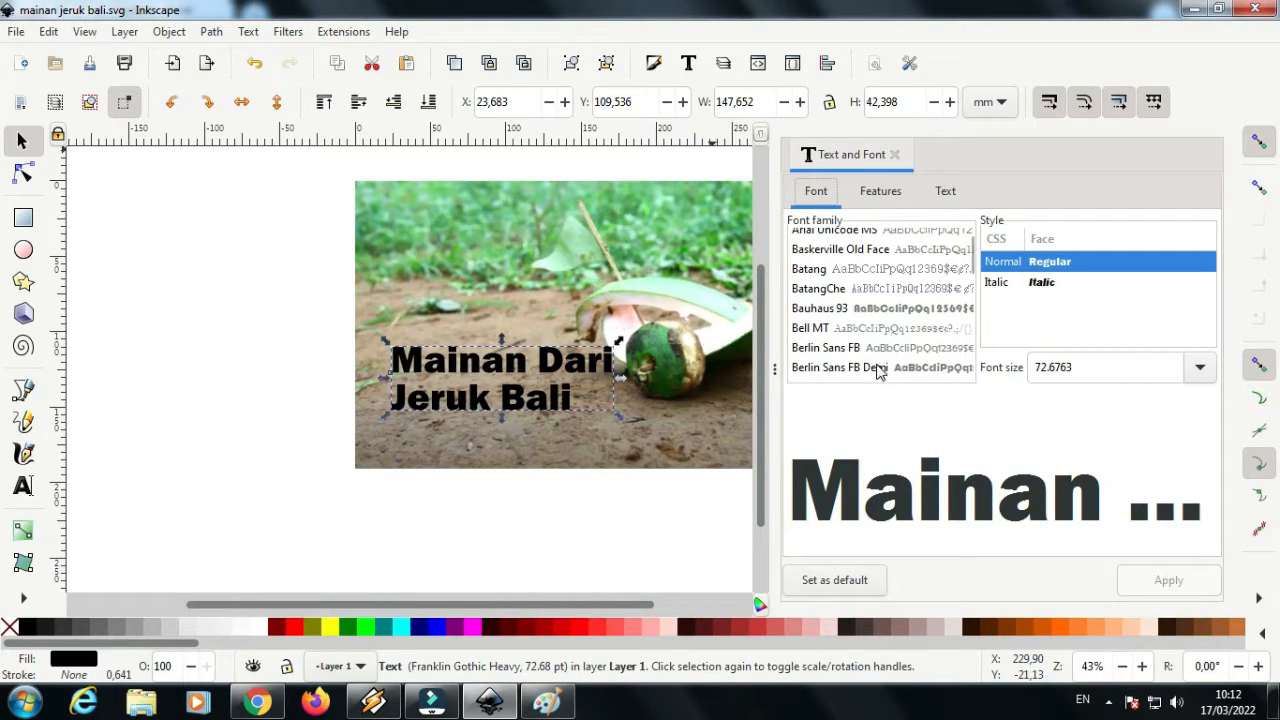
{"action": "left_click", "coordinate": [878, 368]}
{"action": "left_click", "coordinate": [1170, 582]}
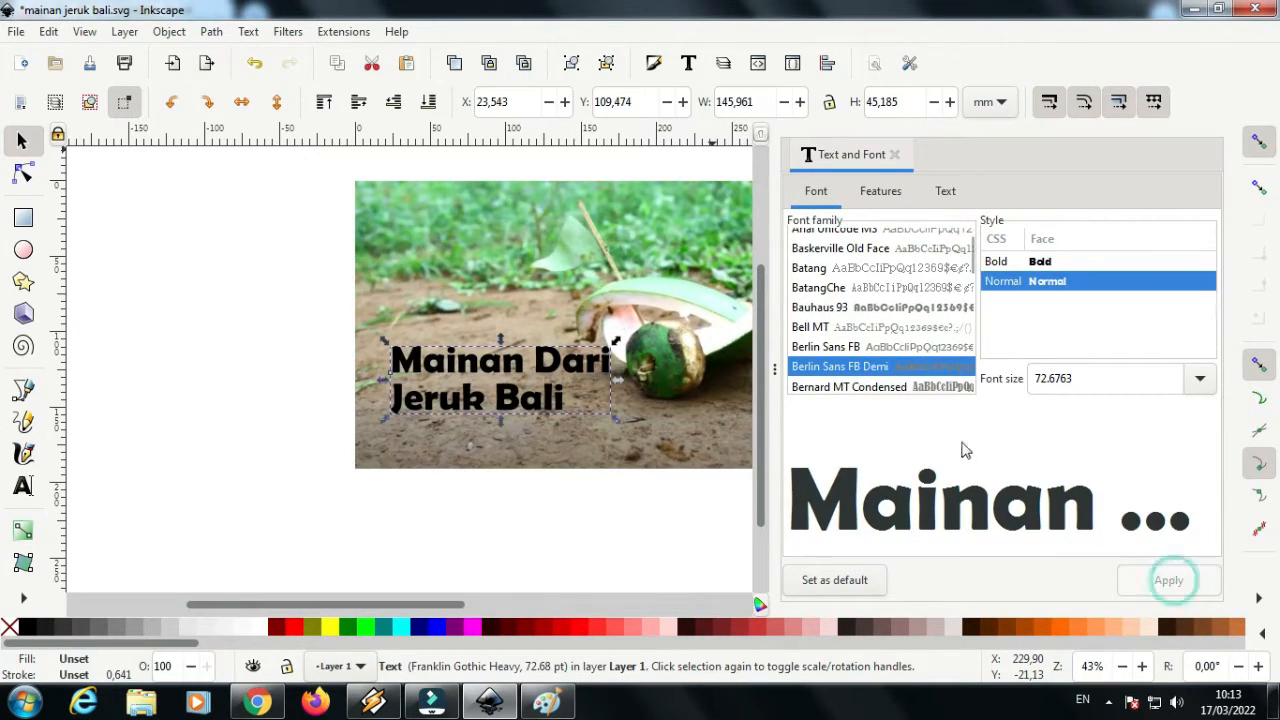
{"action": "left_click", "coordinate": [895, 156]}
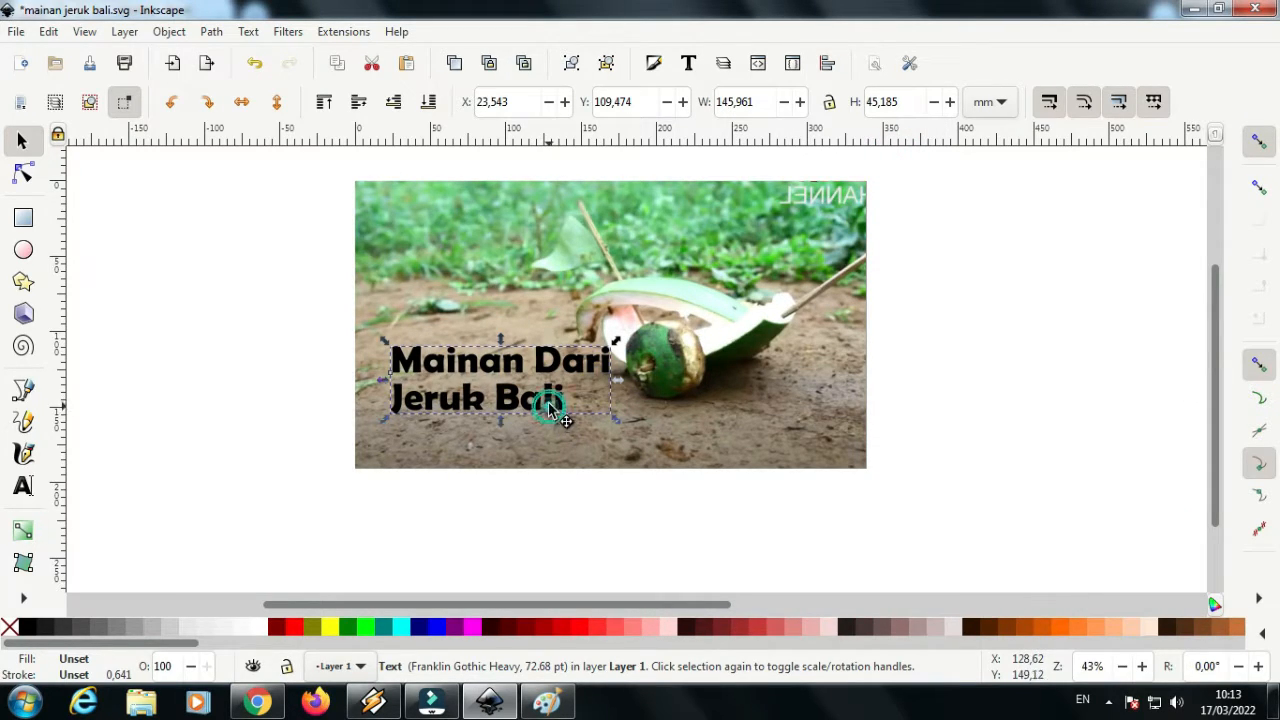
Move the title about 13 mm lower on the photo and give it a lime fill with a black stroke
{"action": "left_click_drag", "start_coordinate": [548, 404], "coordinate": [547, 426]}
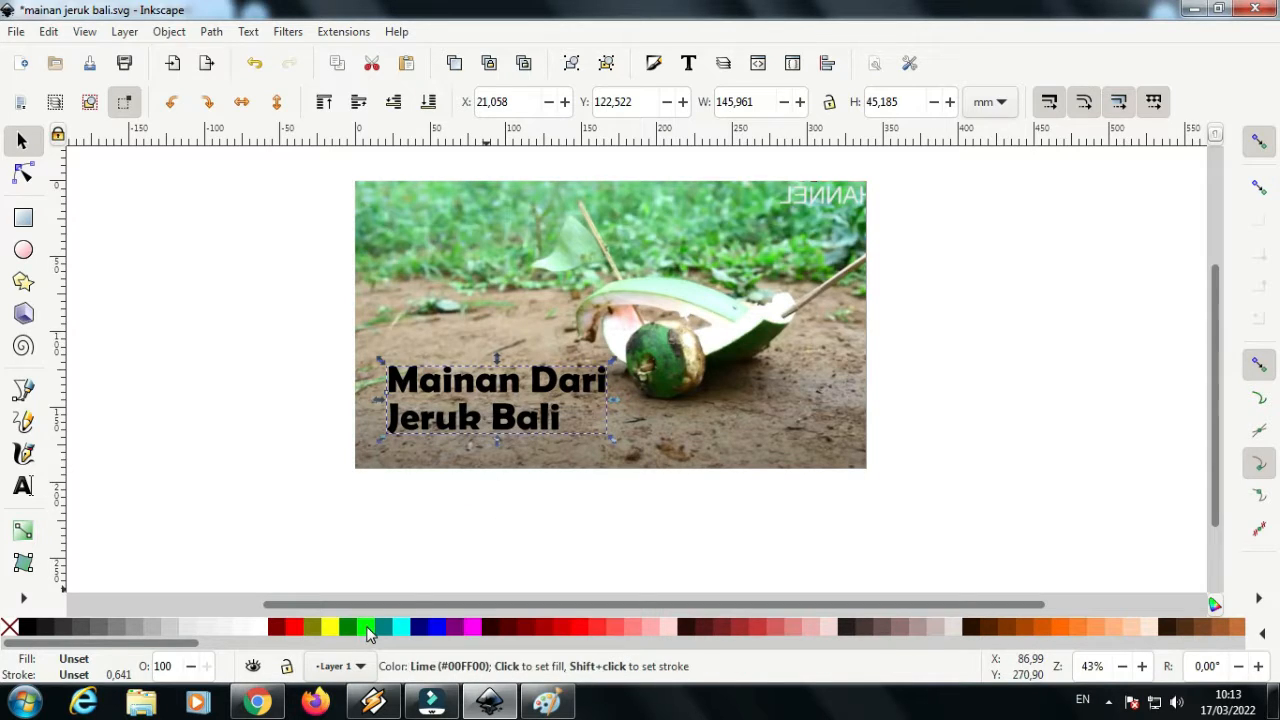
{"action": "left_click", "coordinate": [367, 625]}
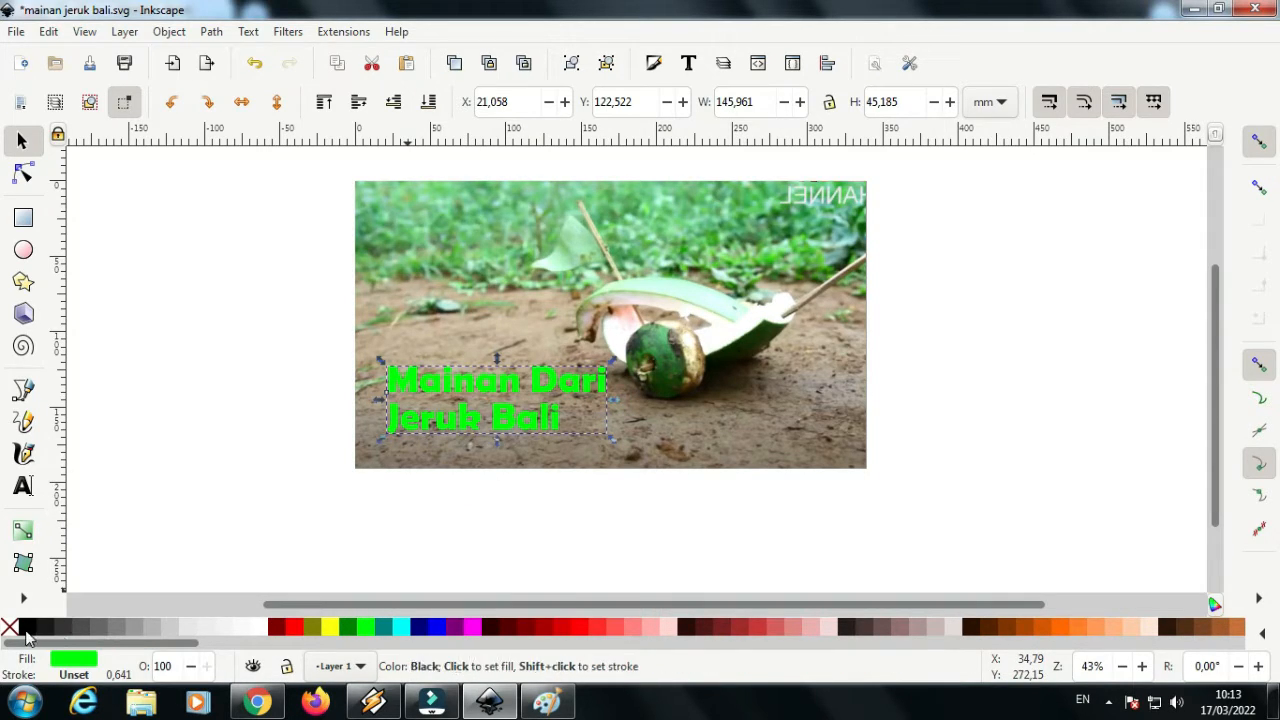
{"action": "left_click", "coordinate": [25, 630], "text": "shift"}
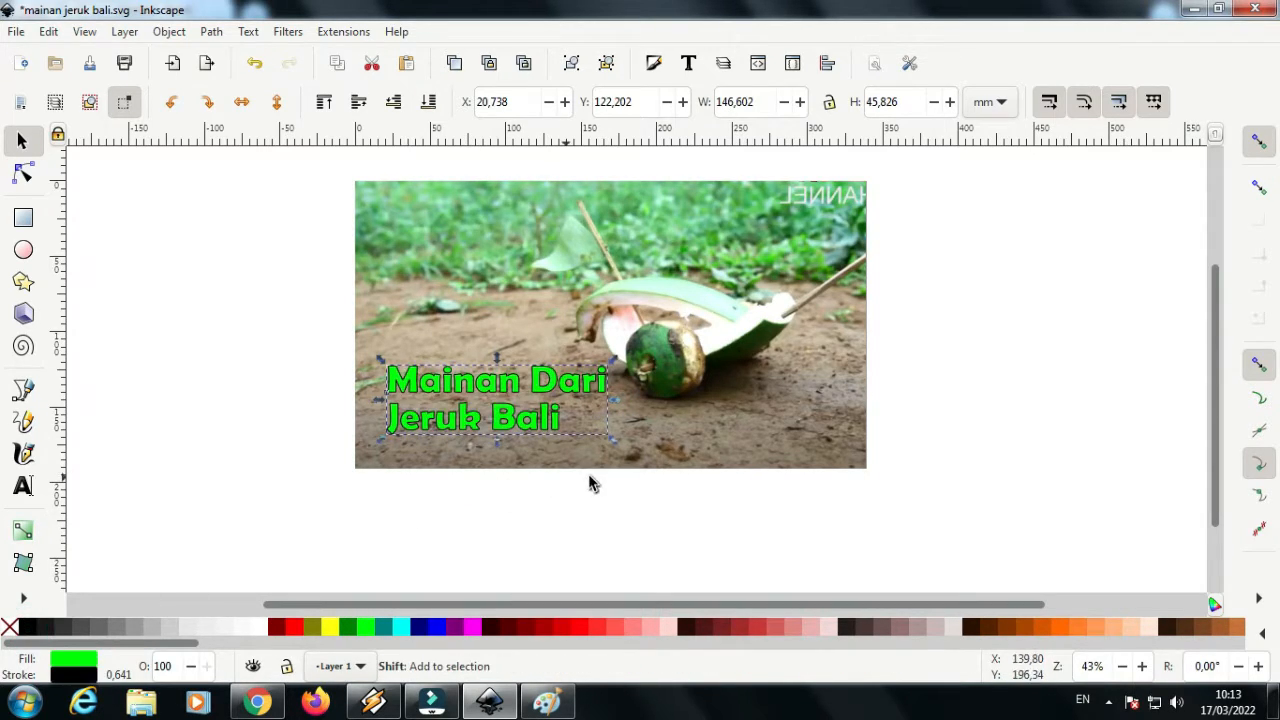
Give the title's stroke round joins and set its order so the stroke lies behind the fill
{"action": "left_click", "coordinate": [662, 66]}
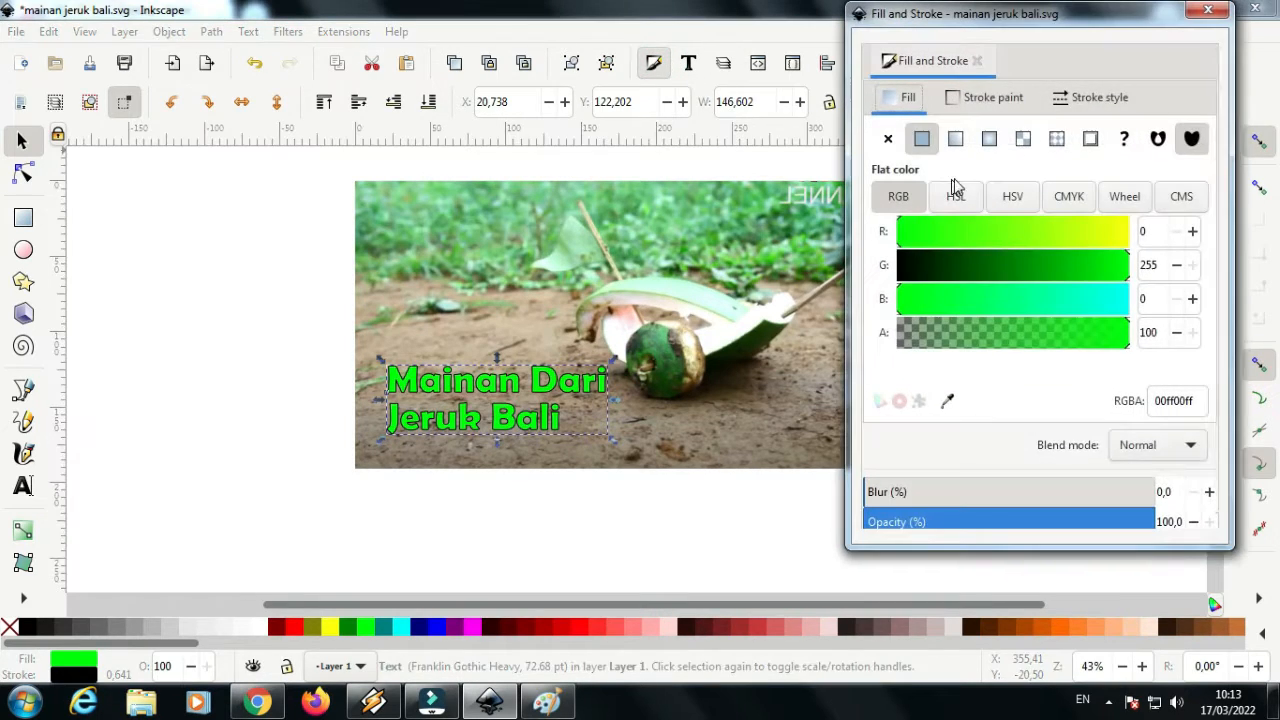
{"action": "left_click", "coordinate": [1078, 98]}
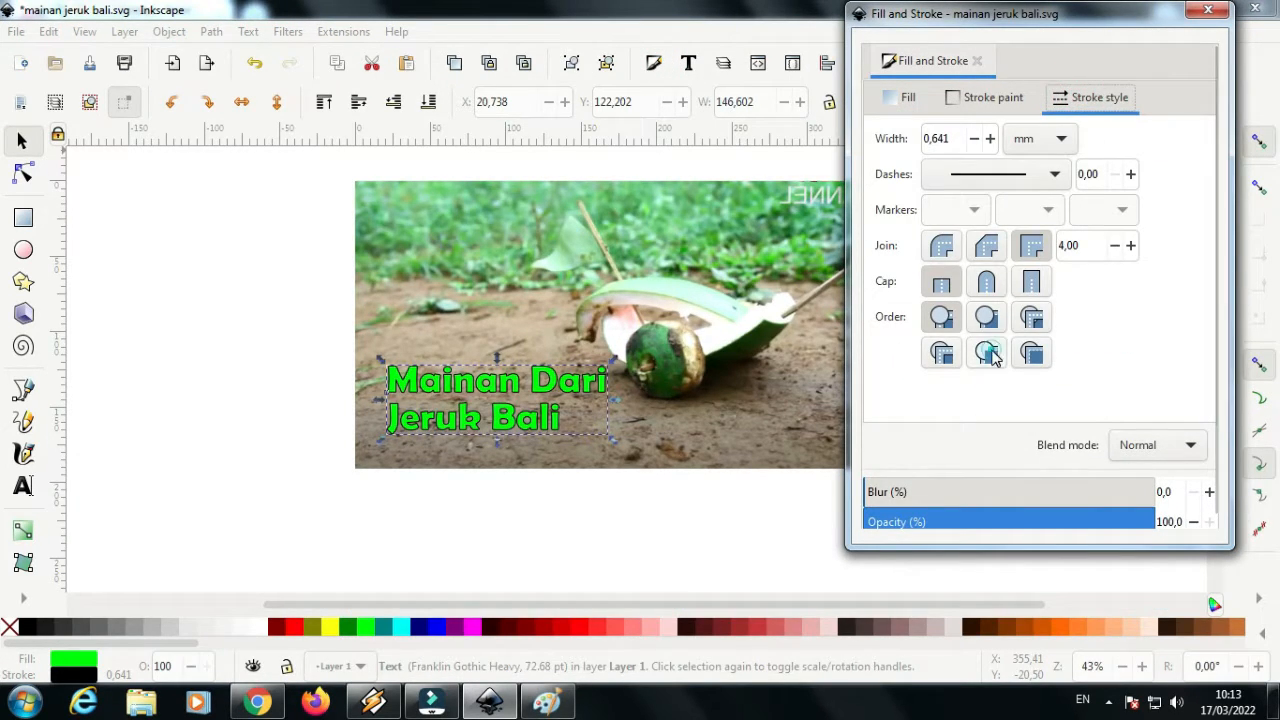
{"action": "left_click", "coordinate": [942, 250]}
Increase the title's stroke width to 4,341 mm and close the Fill and Stroke settings
{"action": "left_click", "coordinate": [990, 138]}
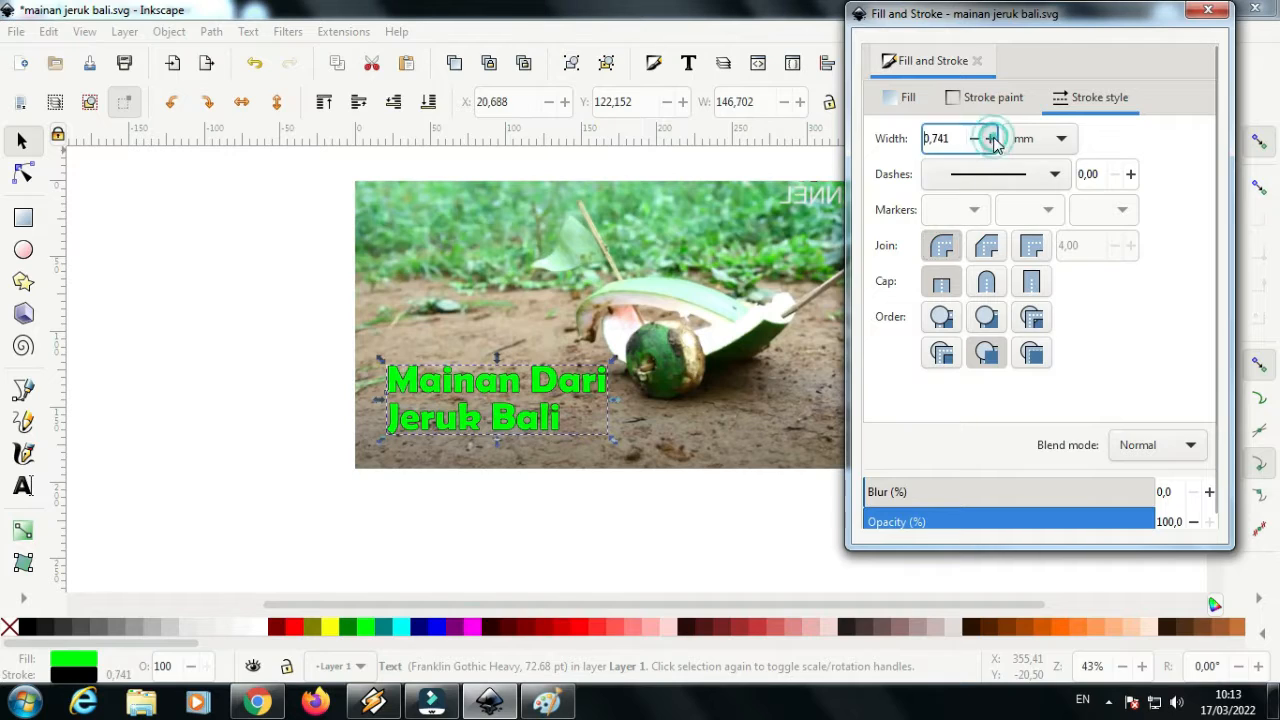
{"action": "left_click", "coordinate": [990, 138]}
{"action": "left_click", "coordinate": [990, 138]}
{"action": "left_click", "coordinate": [990, 138]}
{"action": "left_click", "coordinate": [990, 138]}
{"action": "left_click", "coordinate": [990, 138]}
{"action": "left_click", "coordinate": [990, 138]}
{"action": "left_click", "coordinate": [990, 138]}
{"action": "left_click", "coordinate": [990, 138]}
{"action": "left_click", "coordinate": [990, 138]}
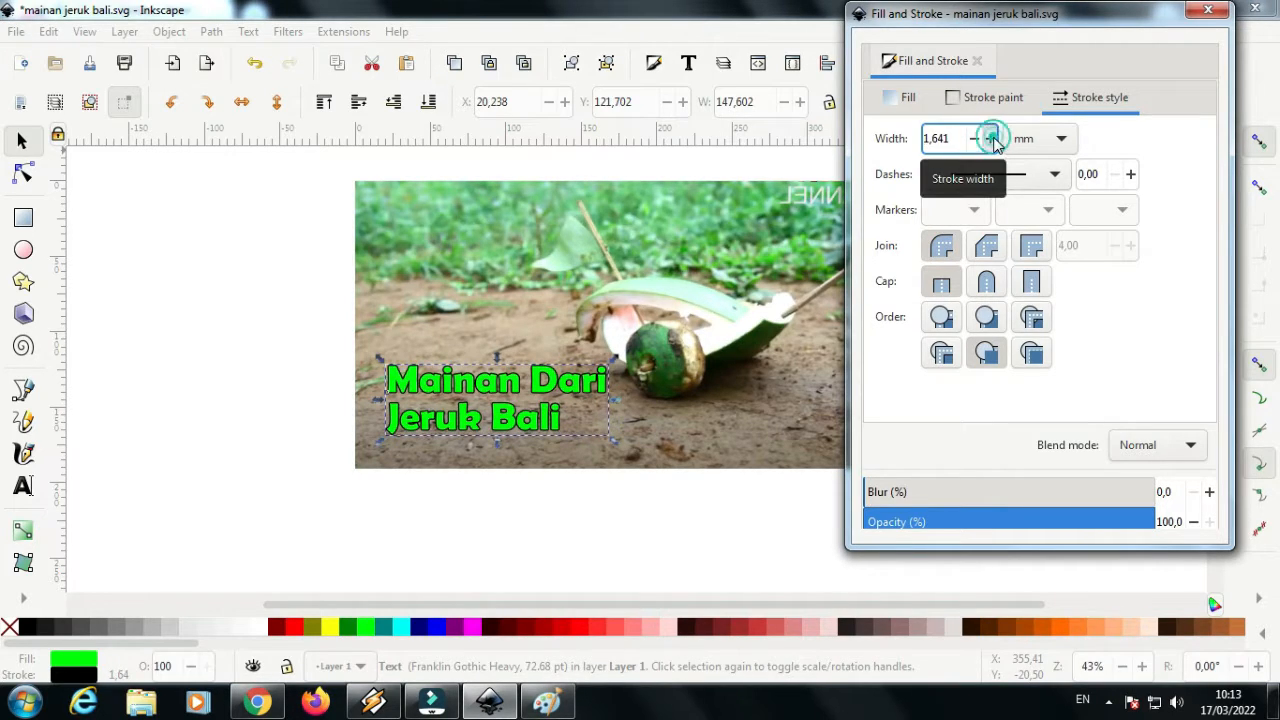
{"action": "left_click", "coordinate": [990, 138]}
{"action": "left_click", "coordinate": [990, 138]}
{"action": "left_click", "coordinate": [990, 138]}
{"action": "left_click", "coordinate": [990, 138]}
{"action": "left_click", "coordinate": [990, 138]}
{"action": "double_click", "coordinate": [990, 138]}
{"action": "left_click", "coordinate": [990, 138]}
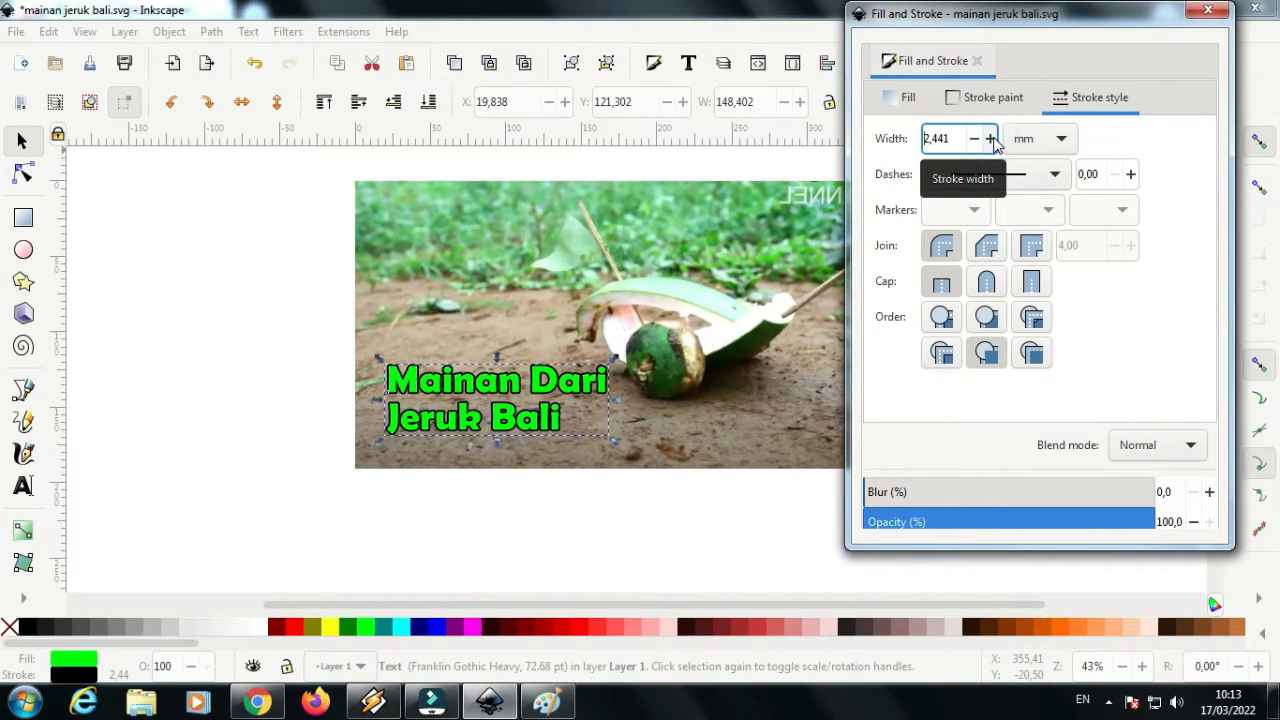
{"action": "left_click", "coordinate": [990, 138]}
{"action": "left_click", "coordinate": [990, 138]}
{"action": "left_click", "coordinate": [990, 138]}
{"action": "left_click", "coordinate": [990, 138]}
{"action": "left_click", "coordinate": [990, 138]}
{"action": "left_click", "coordinate": [990, 138]}
{"action": "left_click", "coordinate": [990, 138]}
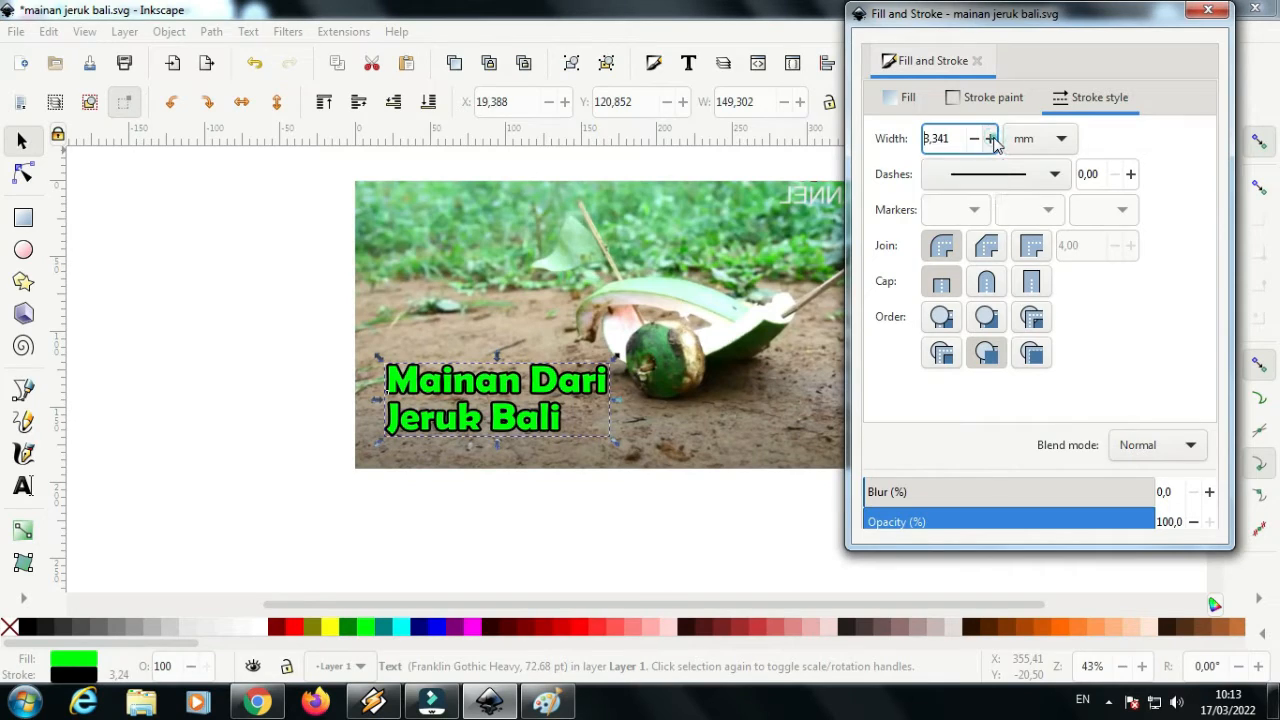
{"action": "left_click", "coordinate": [990, 138]}
{"action": "left_click", "coordinate": [990, 138]}
{"action": "left_click", "coordinate": [990, 138]}
{"action": "left_click", "coordinate": [990, 138]}
{"action": "left_click", "coordinate": [990, 138]}
{"action": "left_click", "coordinate": [990, 138]}
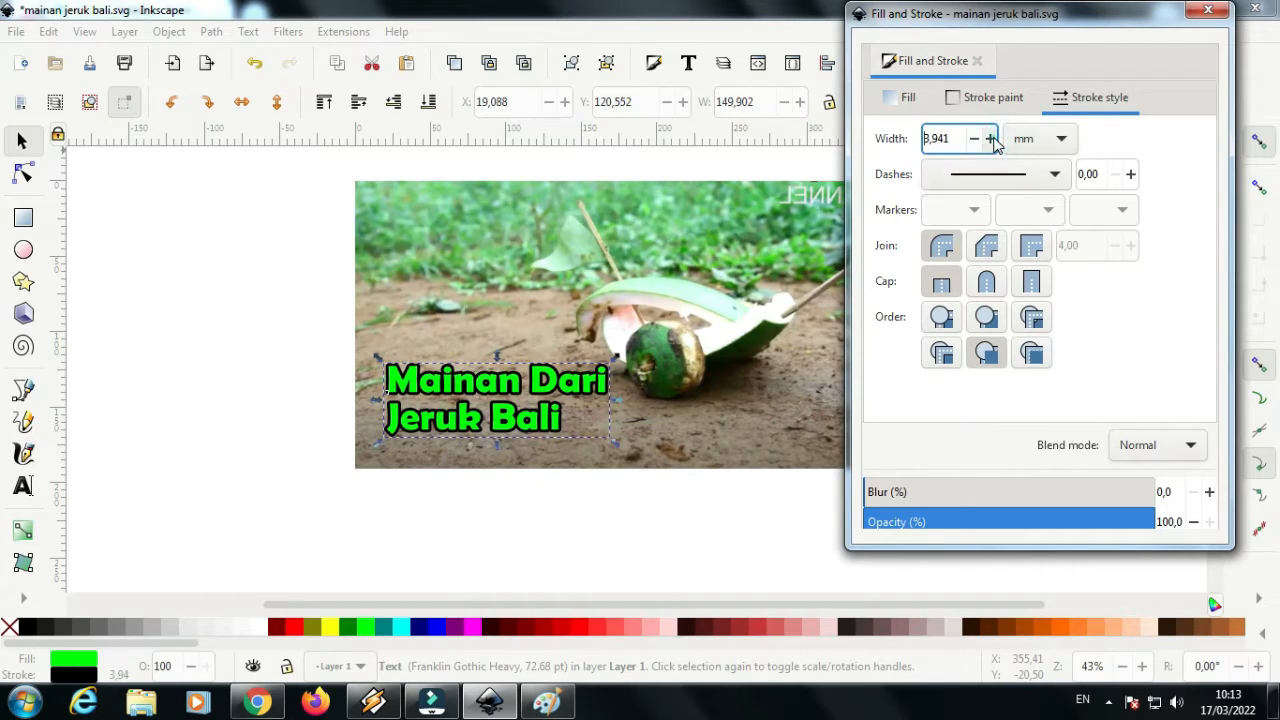
{"action": "left_click", "coordinate": [990, 138]}
{"action": "left_click", "coordinate": [990, 138]}
{"action": "left_click", "coordinate": [990, 138]}
{"action": "left_click", "coordinate": [990, 138]}
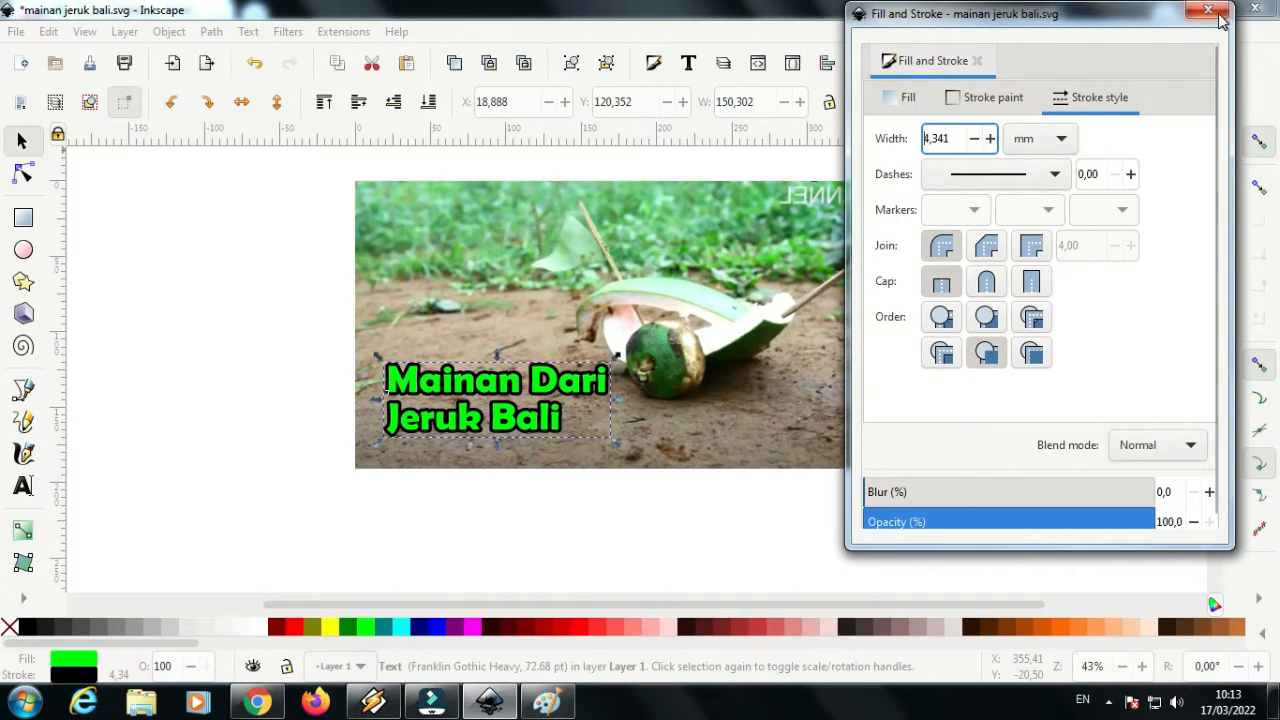
{"action": "left_click", "coordinate": [1218, 14]}
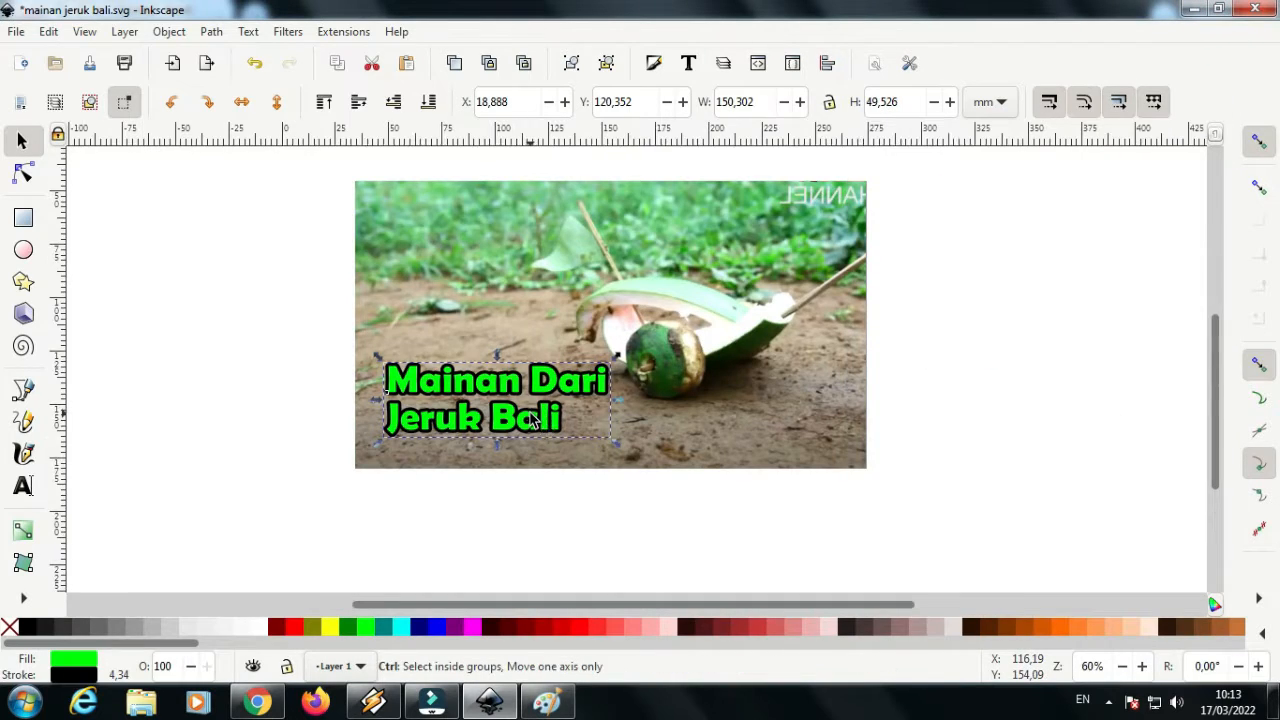
Change the title's fill to aqua (#00FFFF) and its stroke to a linear gradient from black to fuchsia (#FF00FF)
{"action": "scroll", "coordinate": [530, 420], "scroll_direction": "up", "scroll_amount": 1}
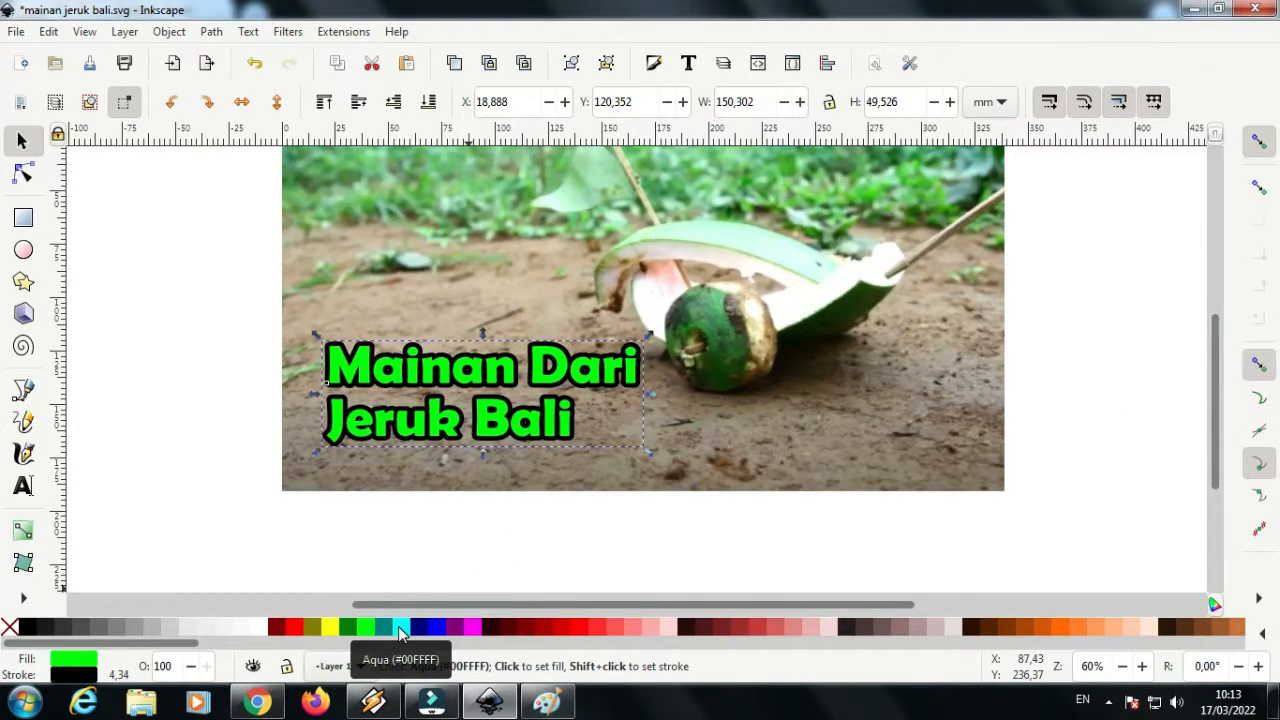
{"action": "left_click", "coordinate": [400, 630]}
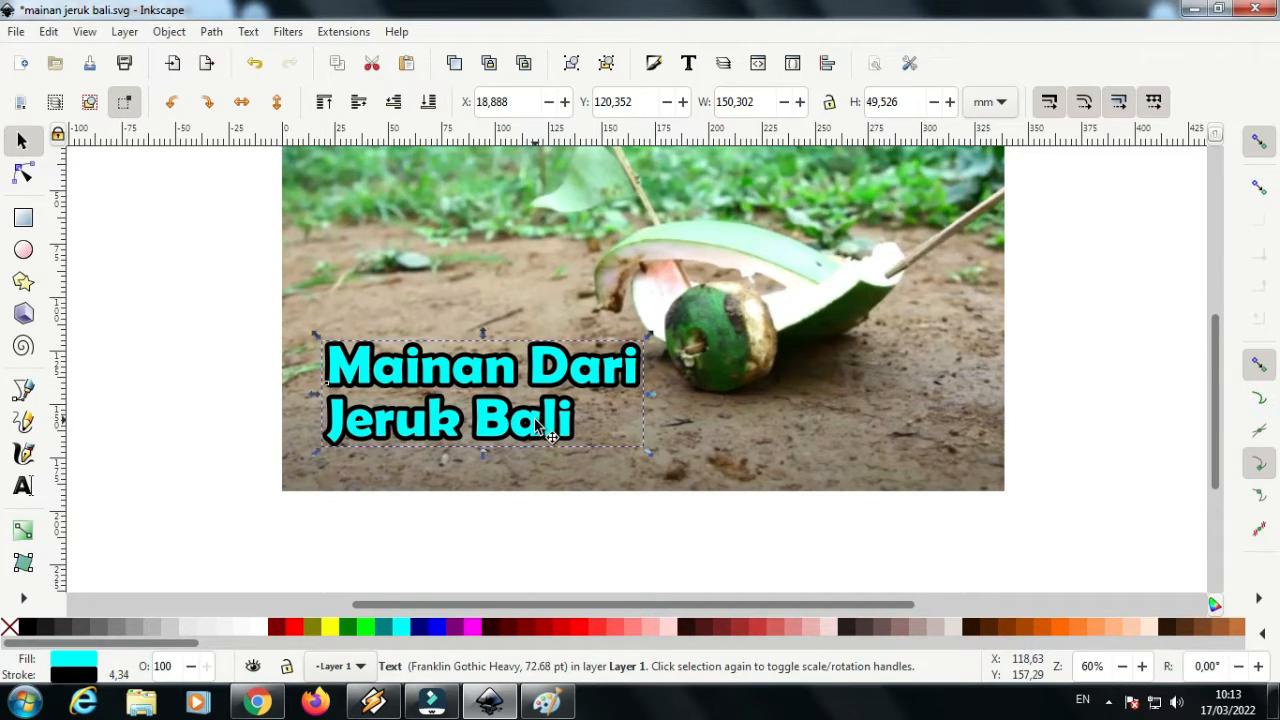
{"action": "left_click", "coordinate": [654, 62]}
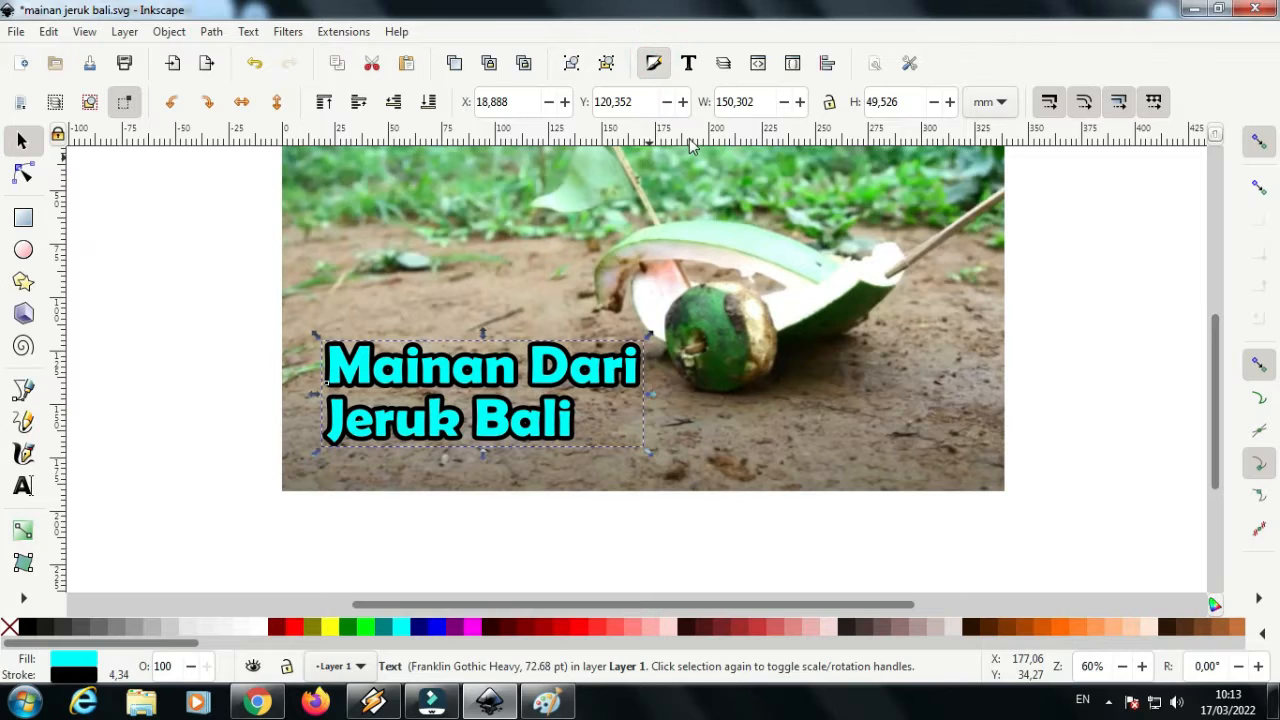
{"action": "left_click", "coordinate": [978, 100]}
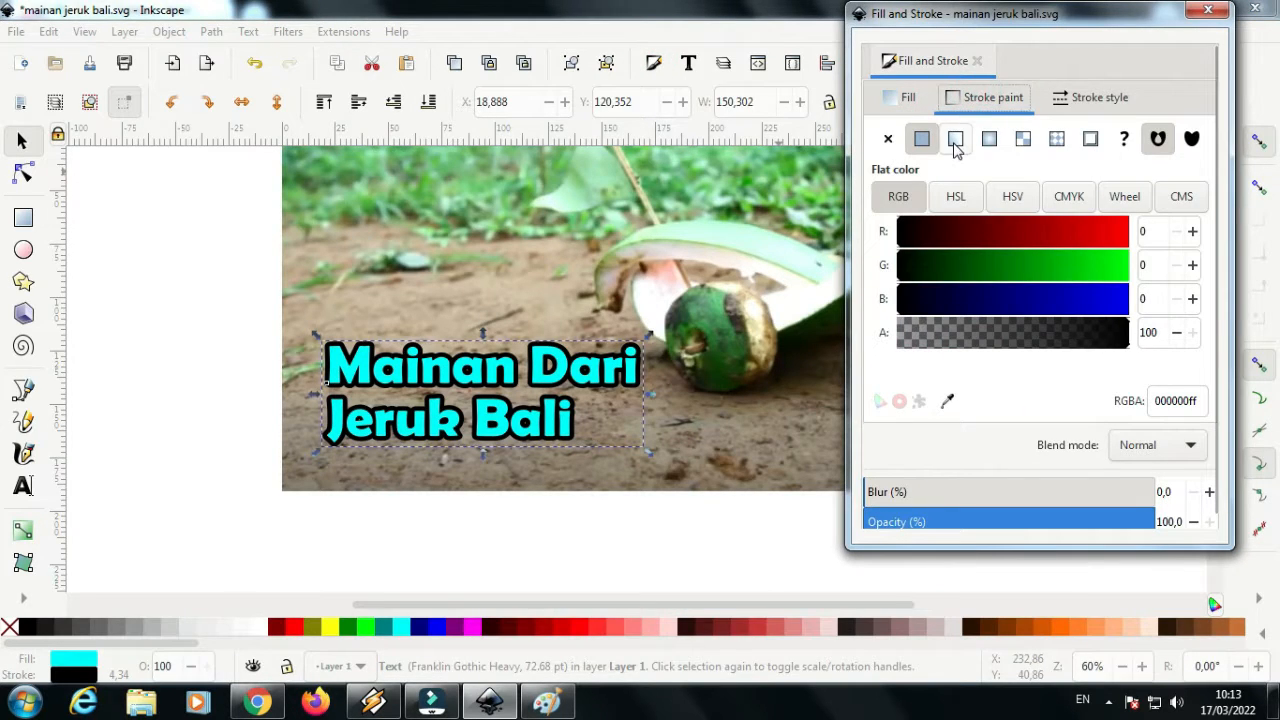
{"action": "left_click", "coordinate": [955, 138]}
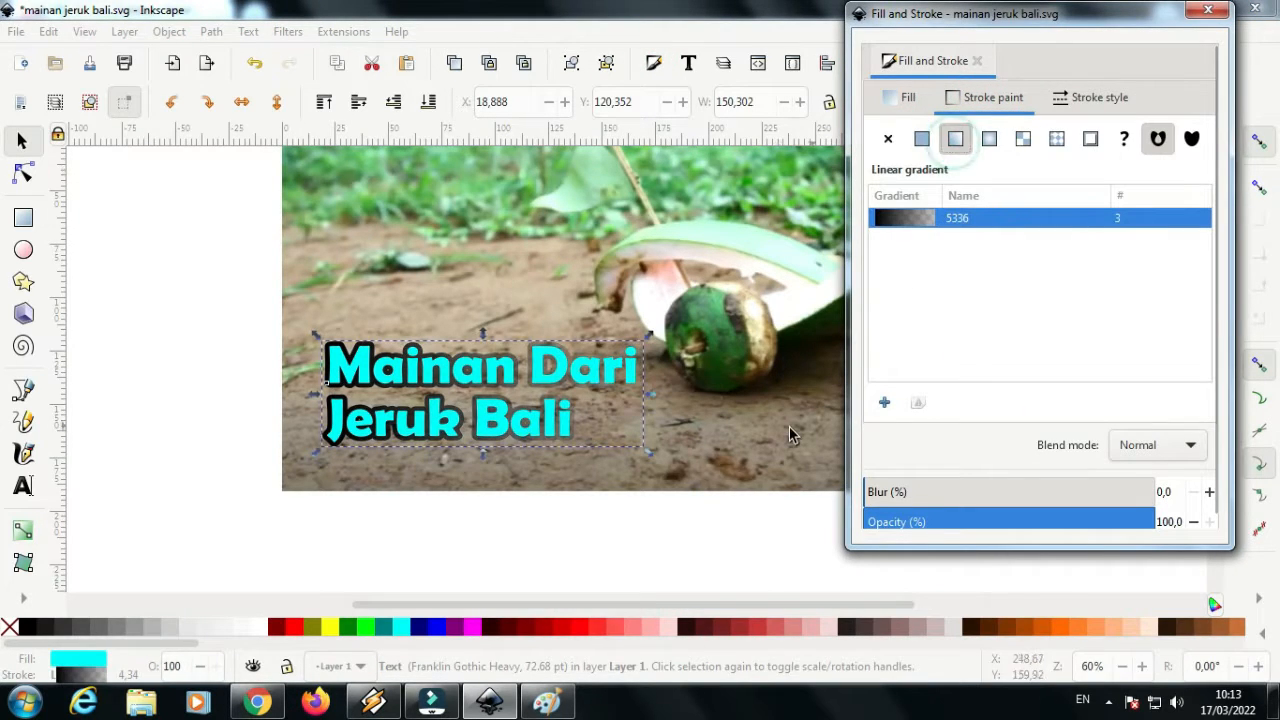
{"action": "double_click", "coordinate": [566, 430]}
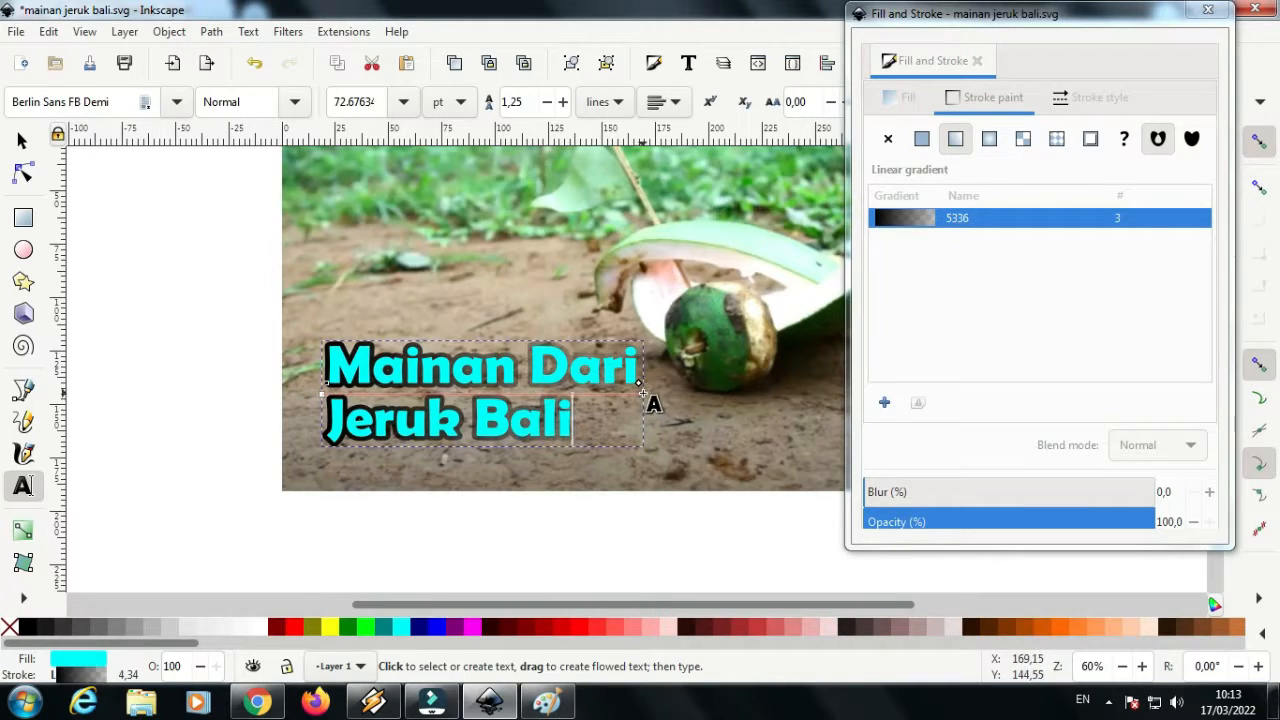
{"action": "left_click", "coordinate": [472, 630], "text": "shift"}
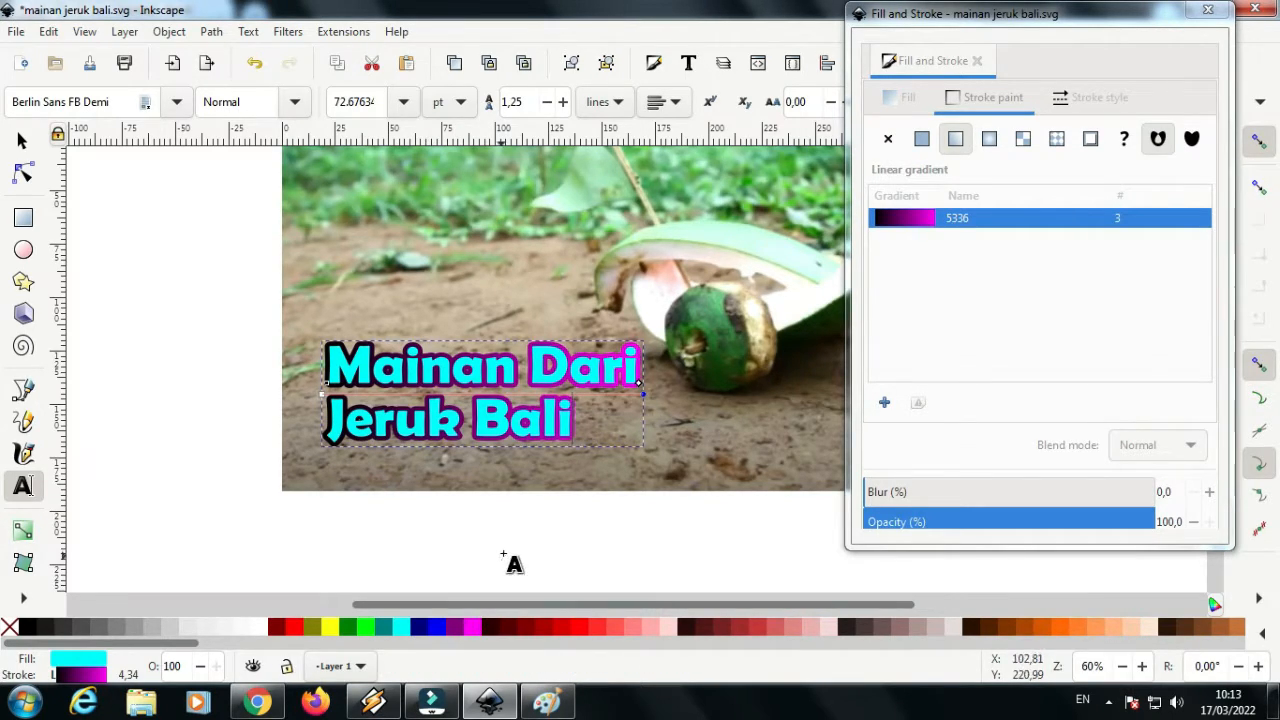
{"action": "left_click", "coordinate": [22, 140]}
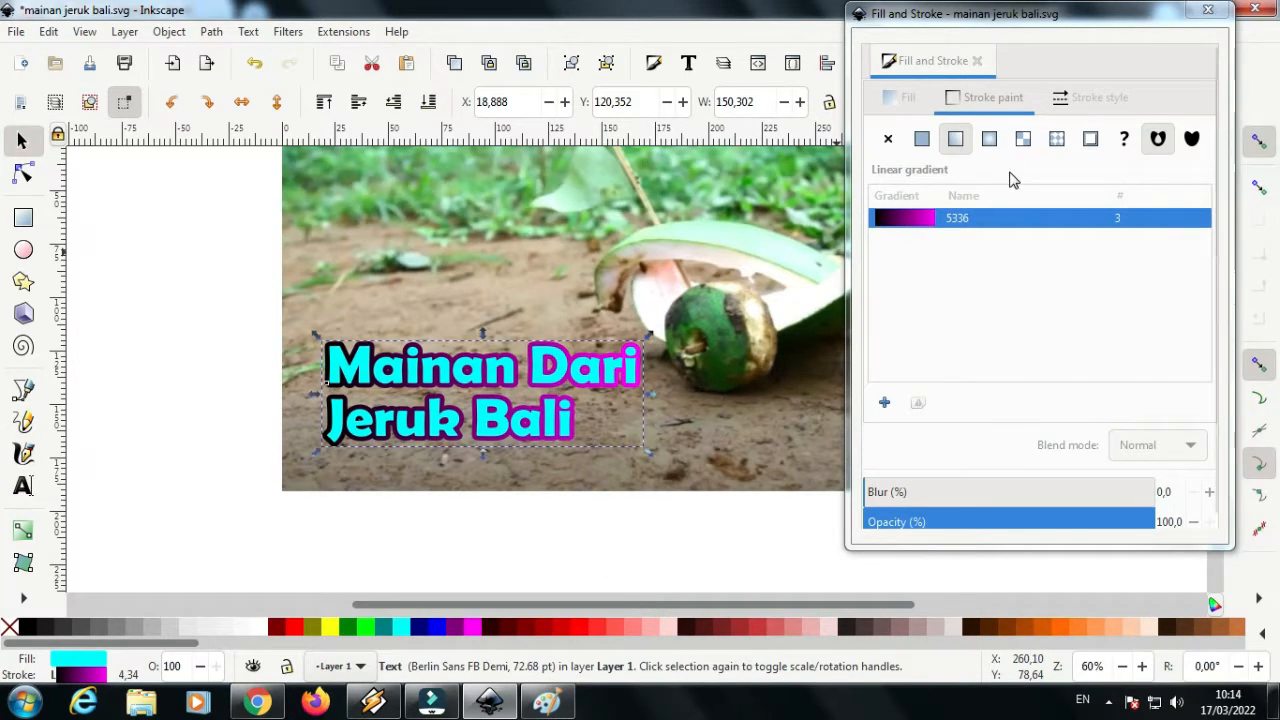
Apply a linear gradient to the title's fill, fading from aqua to transparent
{"action": "left_click", "coordinate": [957, 139]}
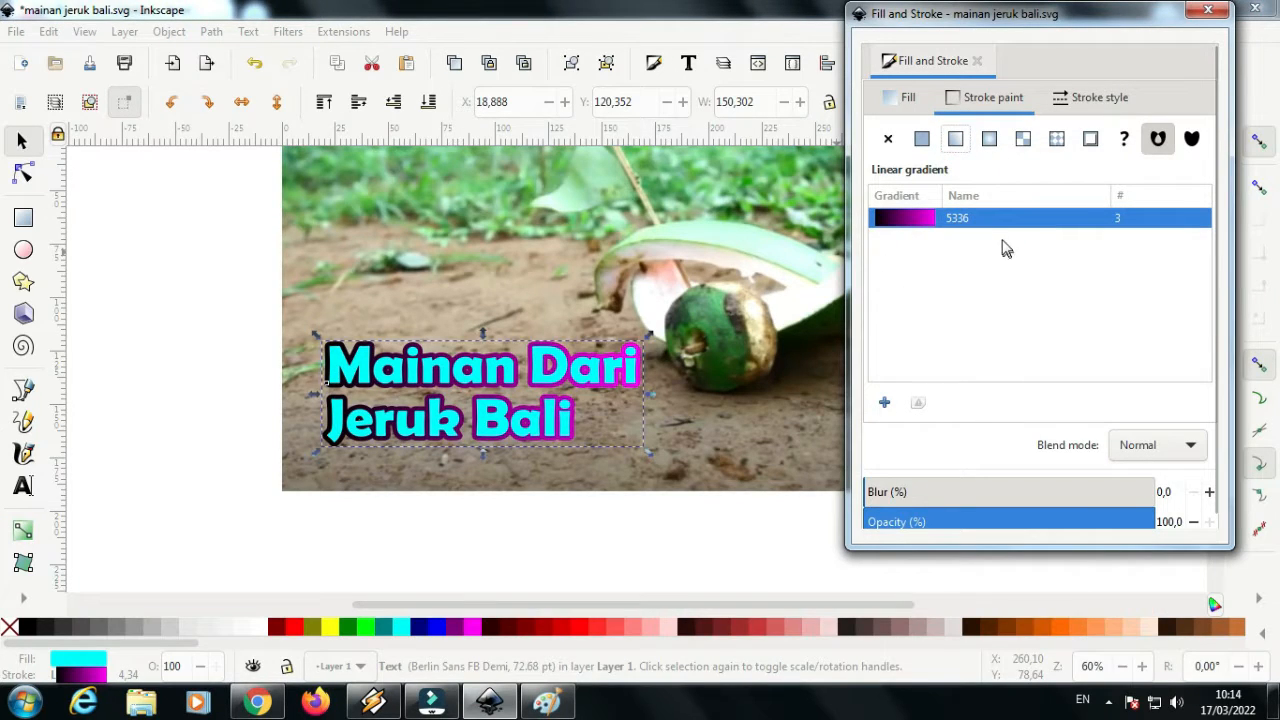
{"action": "left_click", "coordinate": [543, 380]}
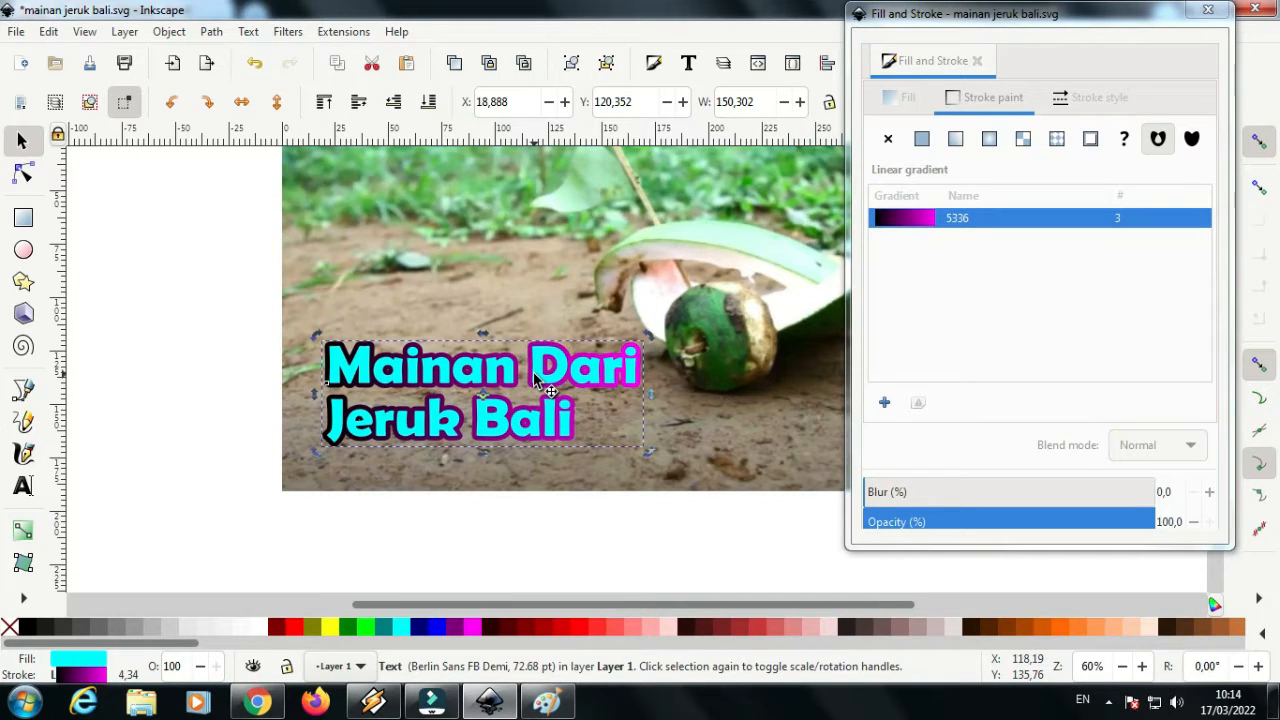
{"action": "left_click", "coordinate": [895, 102]}
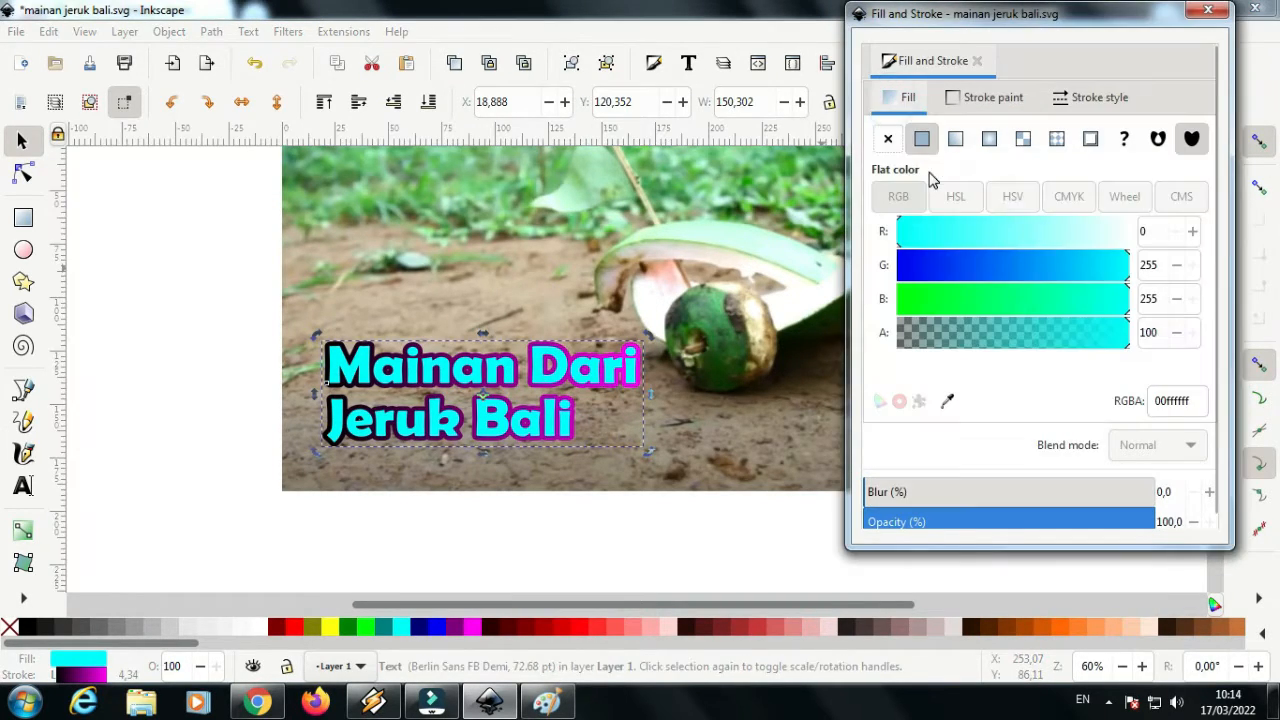
{"action": "left_click", "coordinate": [551, 428]}
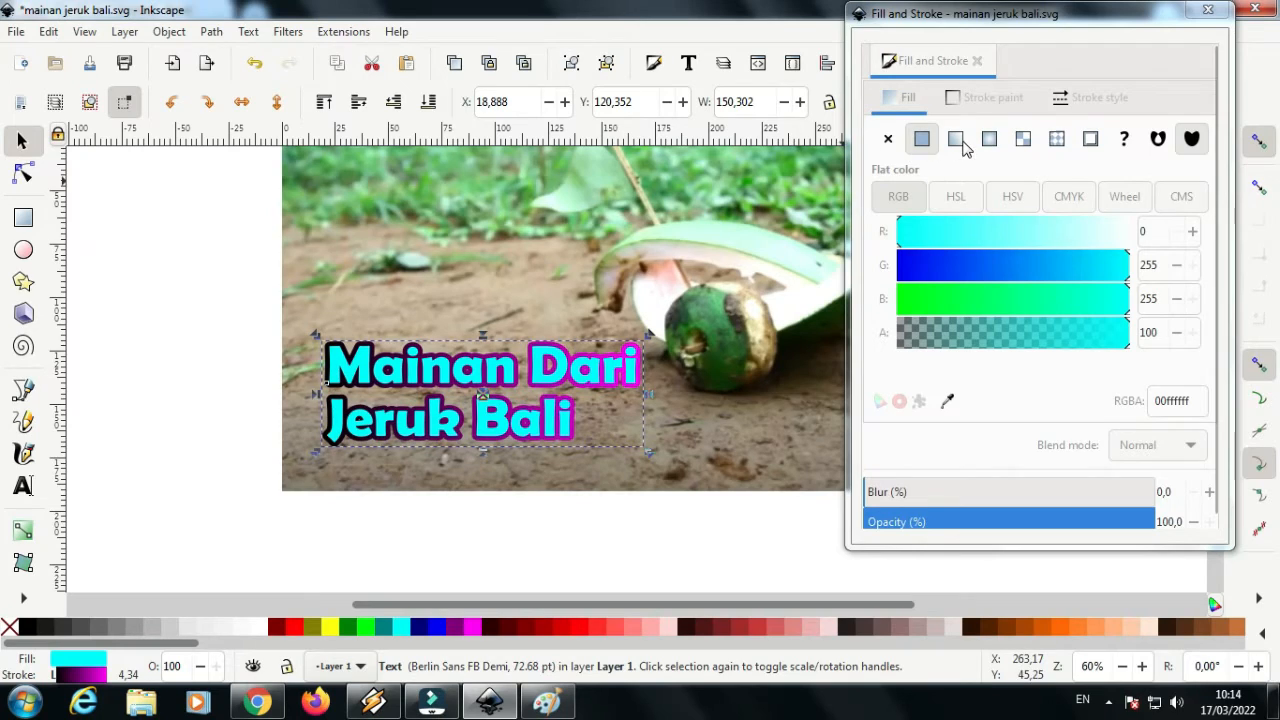
{"action": "left_click", "coordinate": [957, 140]}
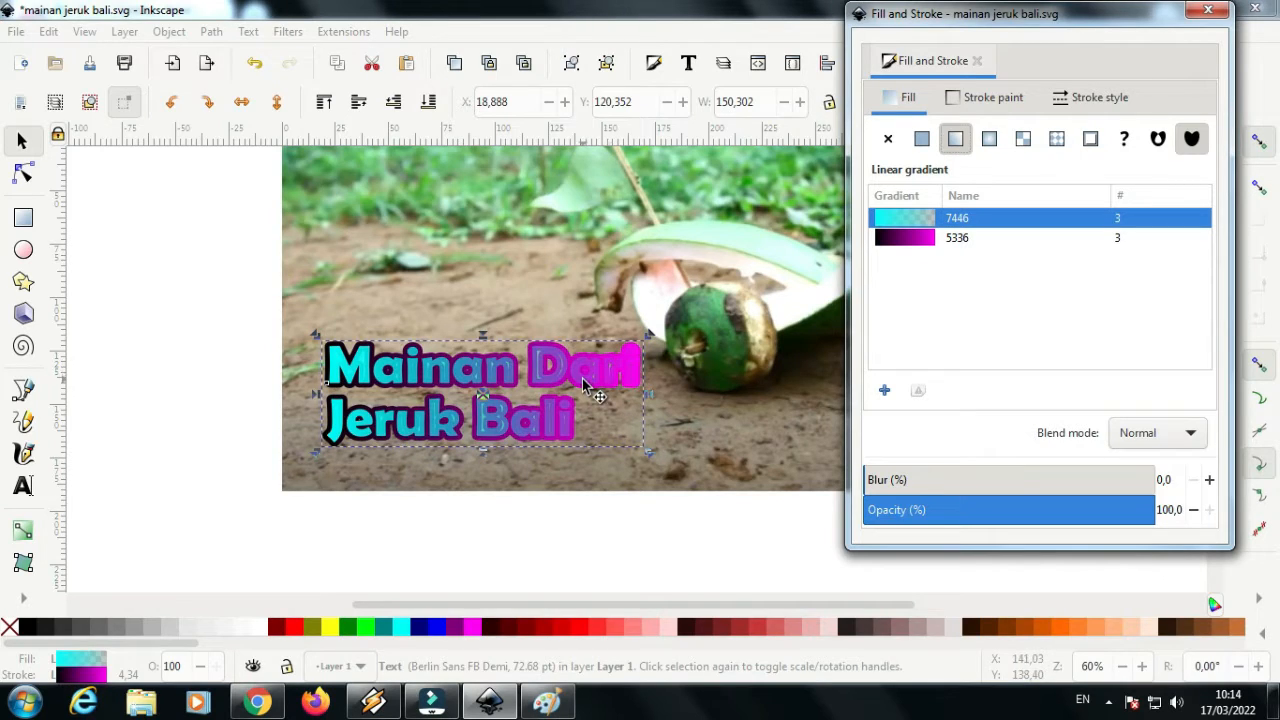
Recolour the start of the title's fill and stroke gradients to lime (#00FF00) and close the Fill and Stroke settings
{"action": "double_click", "coordinate": [511, 385]}
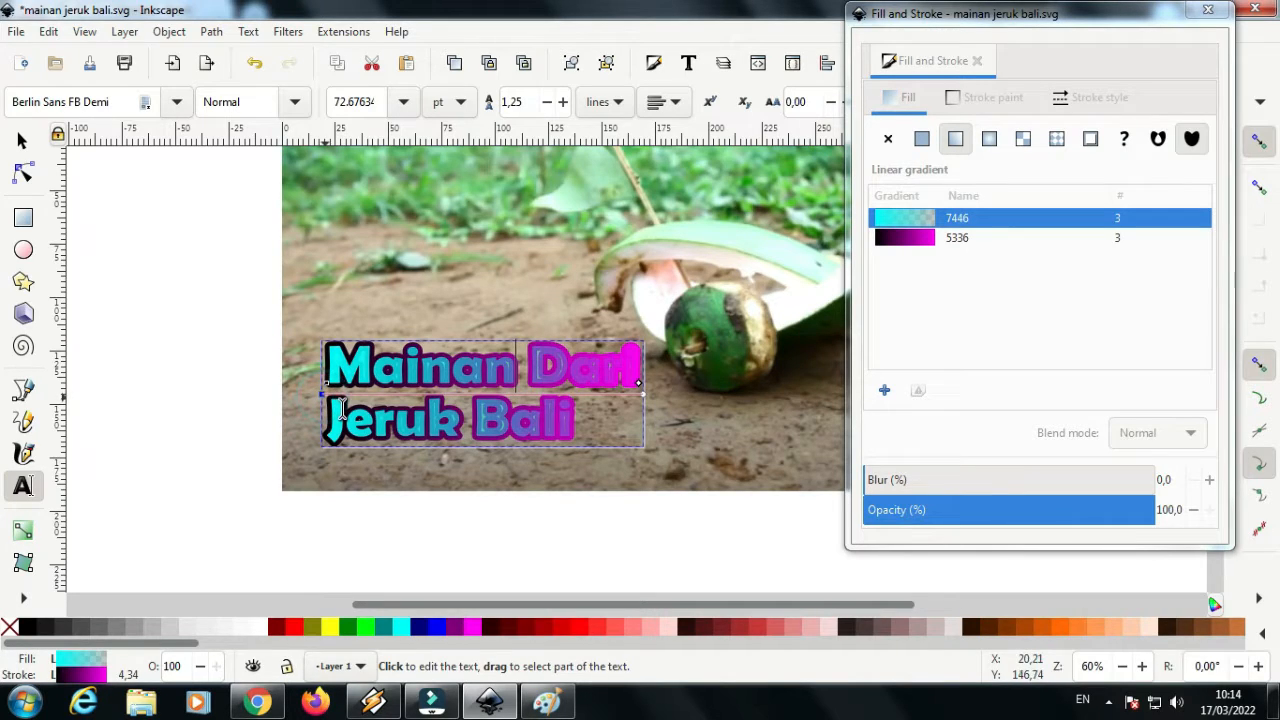
{"action": "left_click", "coordinate": [365, 632]}
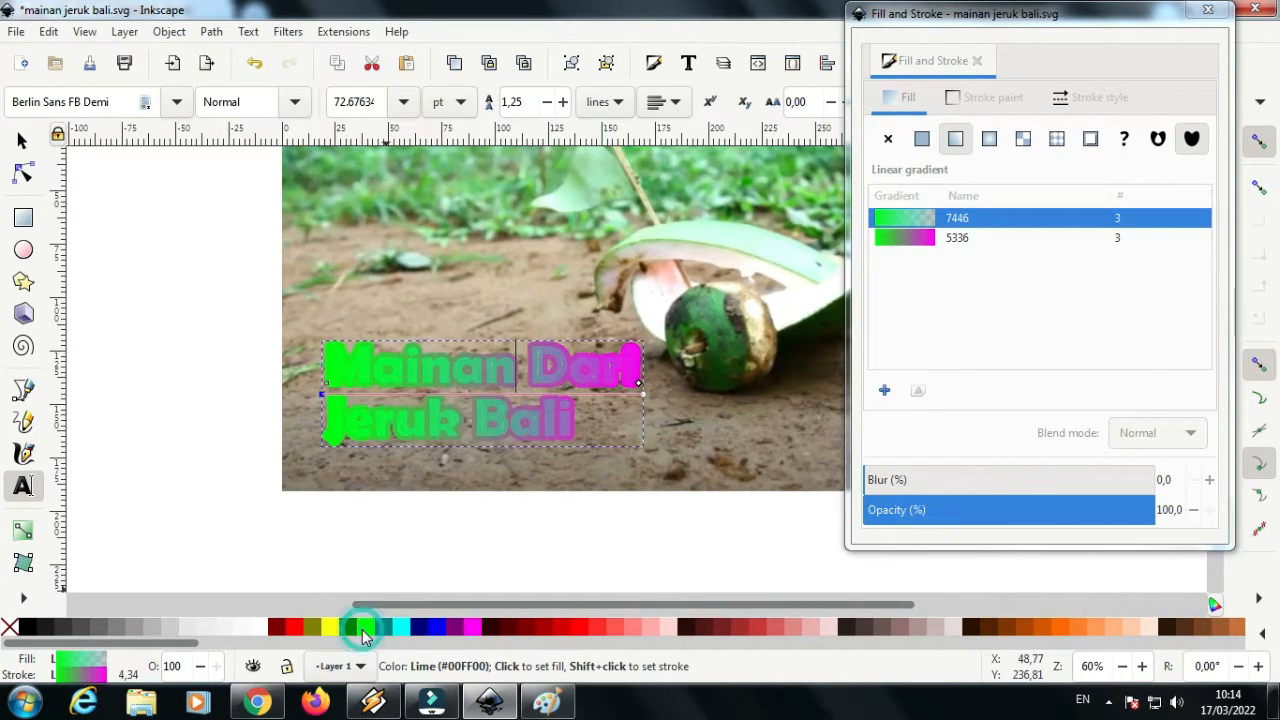
{"action": "left_click", "coordinate": [22, 142]}
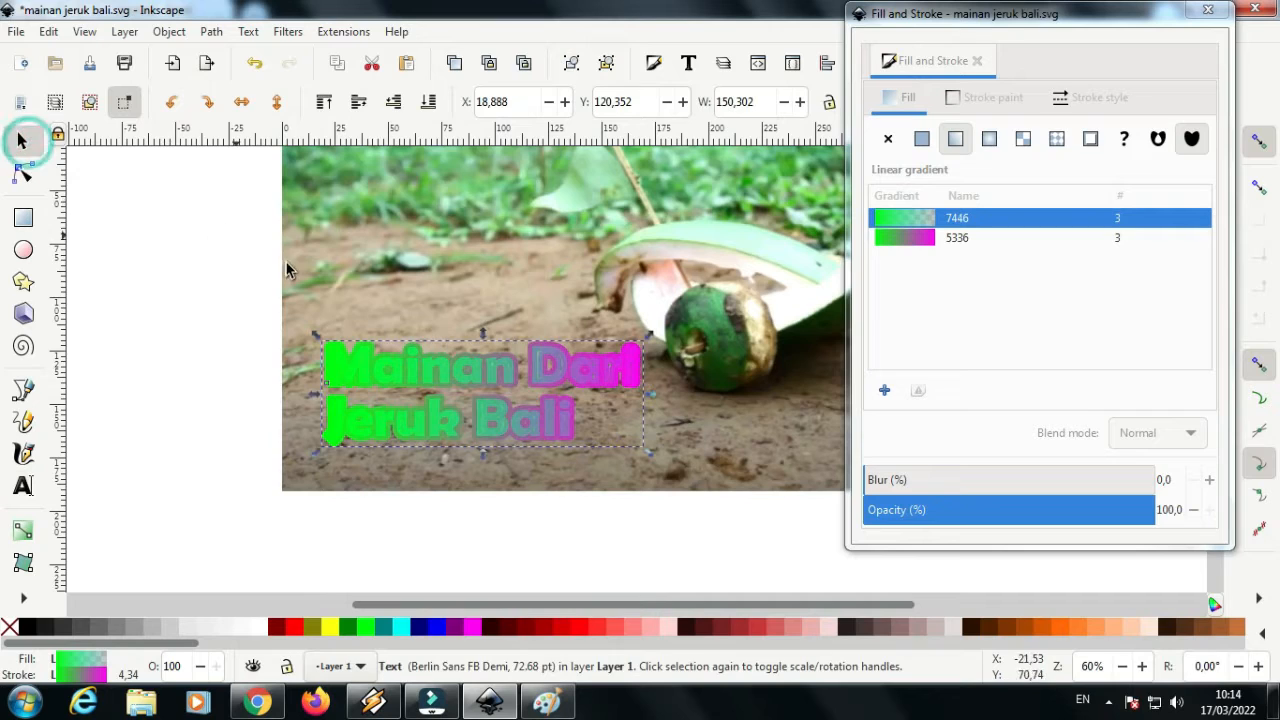
{"action": "left_click", "coordinate": [979, 62]}
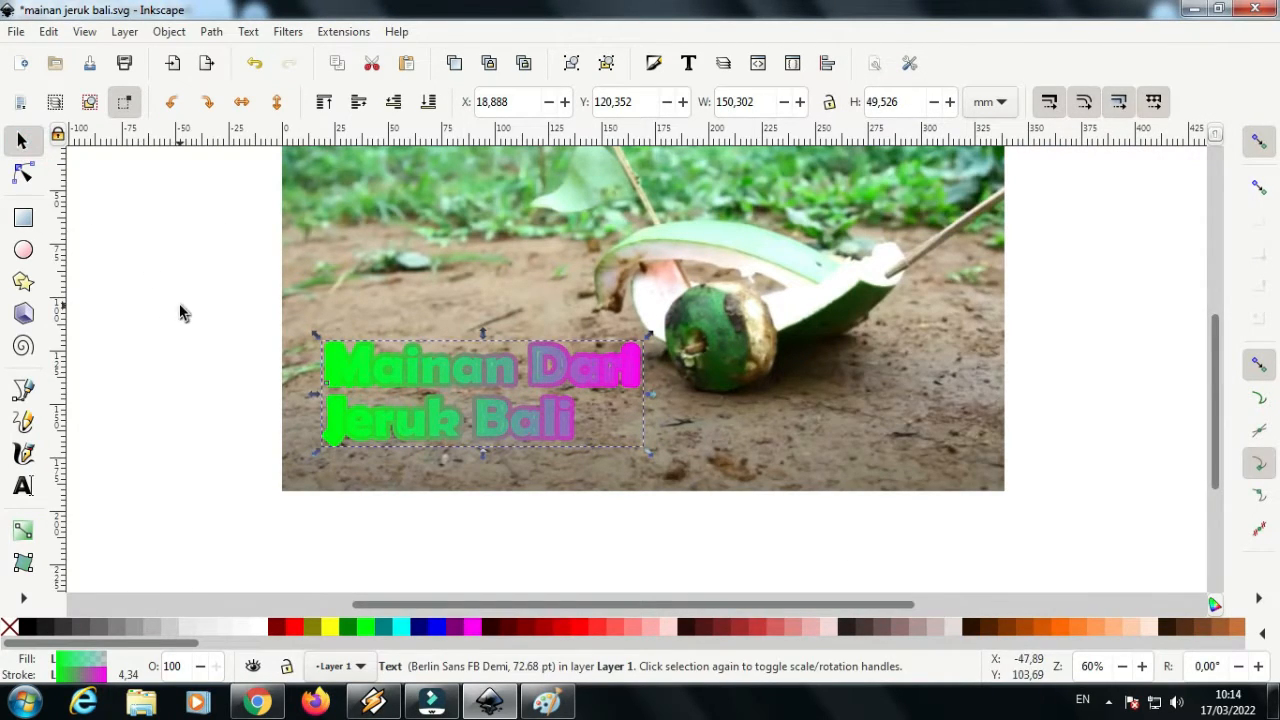
Review the title's stroke style, checking its join and order options
{"action": "left_click", "coordinate": [180, 312]}
{"action": "left_click", "coordinate": [478, 372]}
{"action": "left_click", "coordinate": [656, 64]}
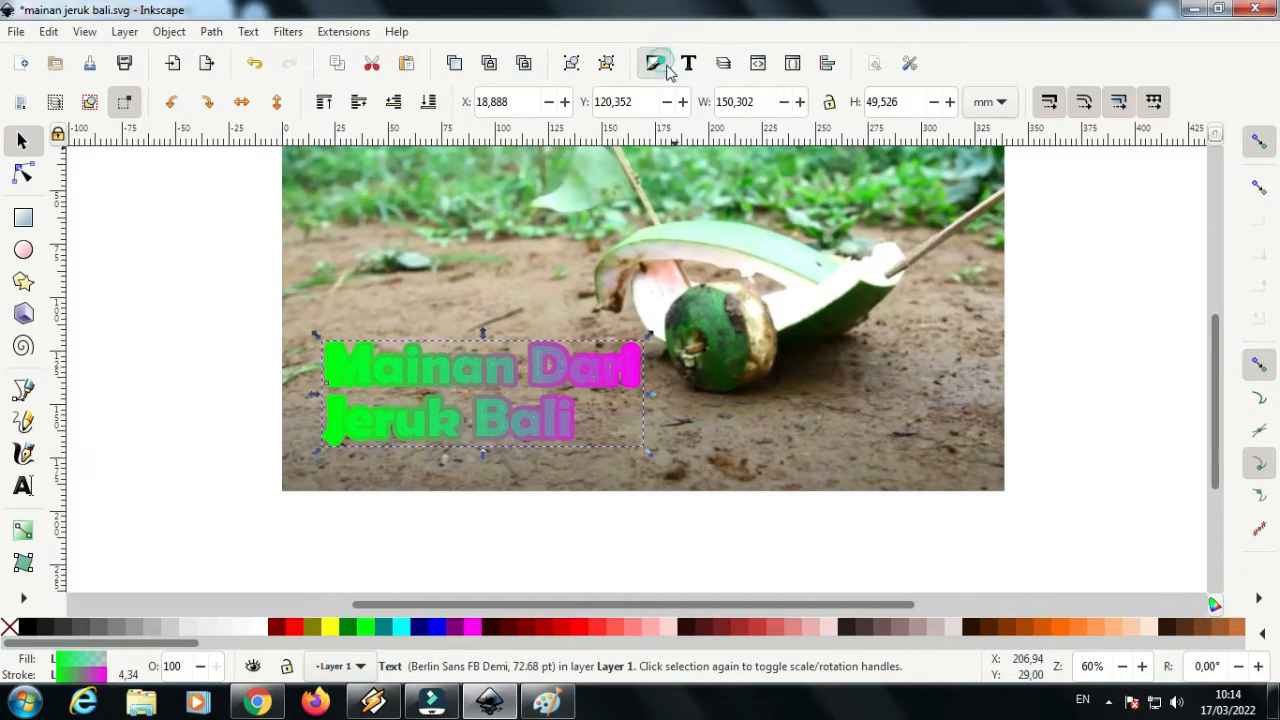
{"action": "left_click", "coordinate": [1085, 100]}
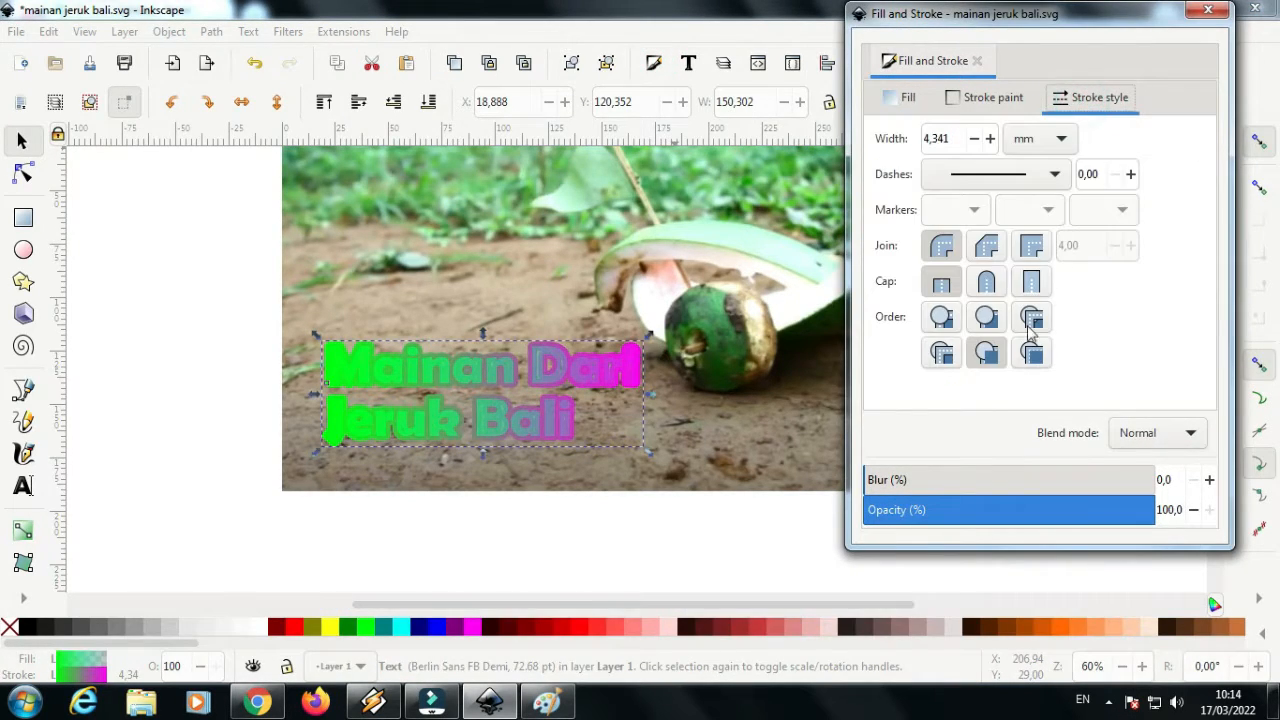
{"action": "left_click", "coordinate": [992, 353]}
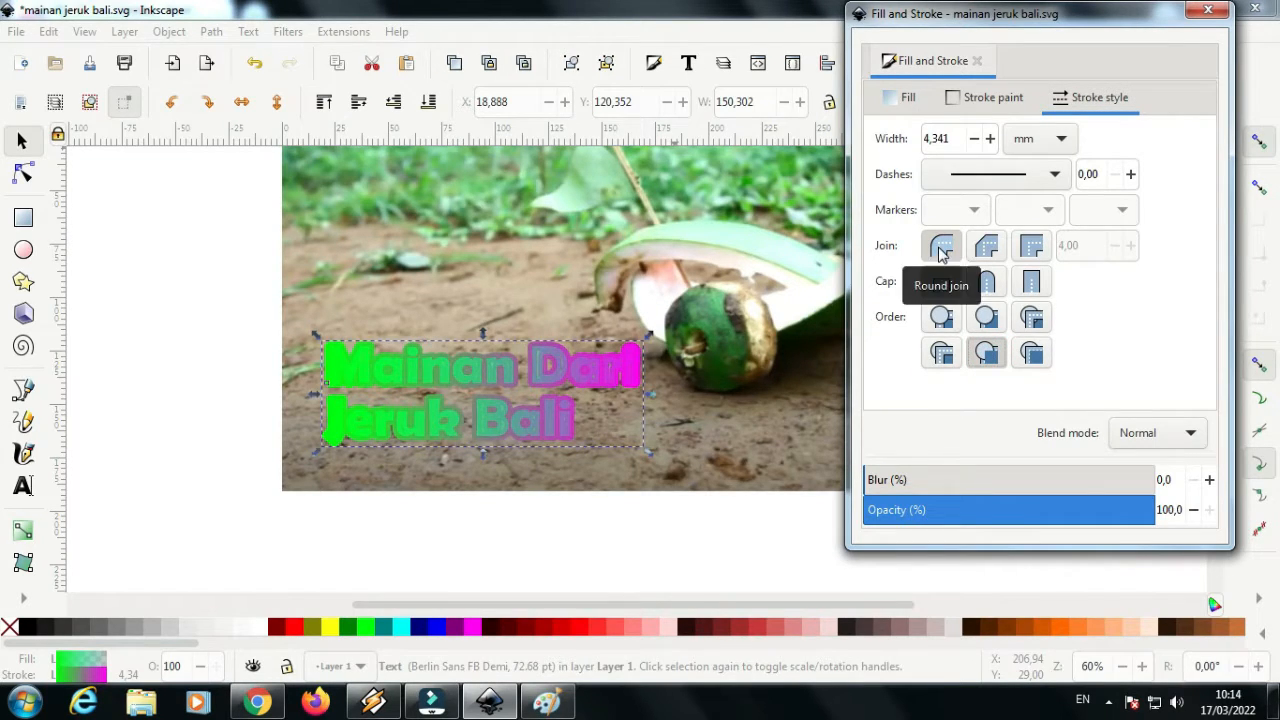
{"action": "left_click", "coordinate": [977, 61]}
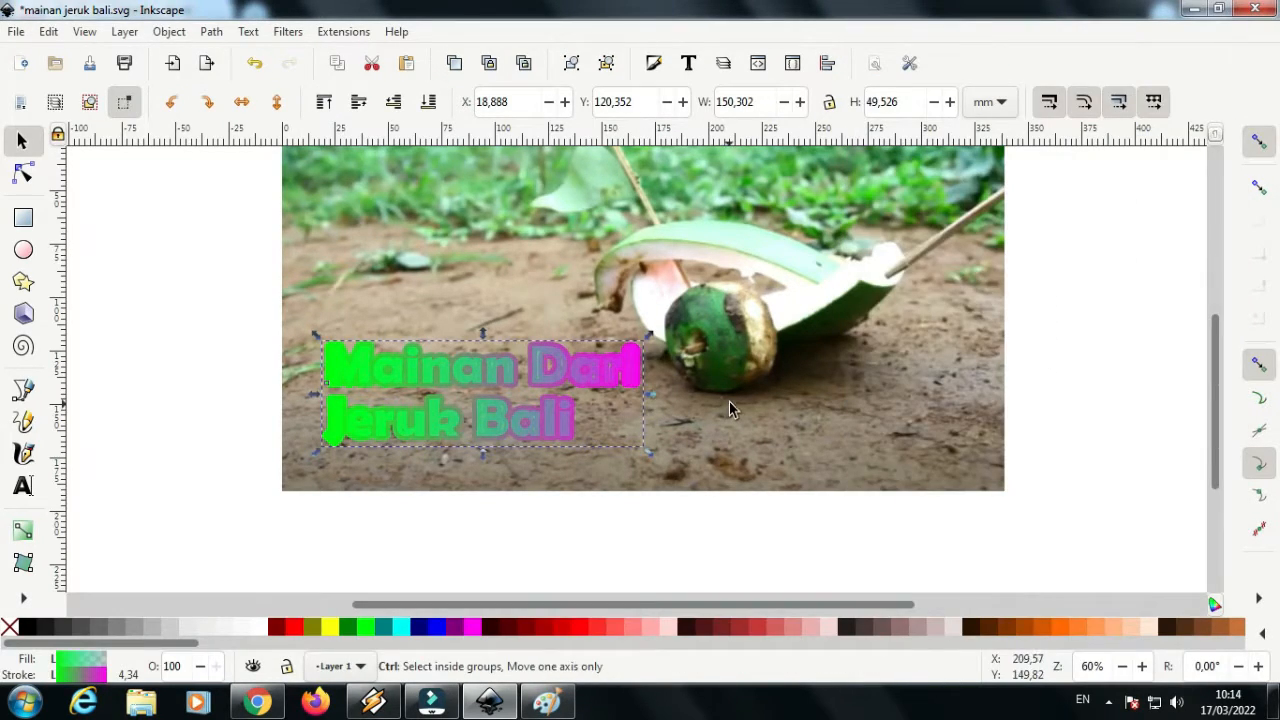
Undo the title's lime recolouring and its transparent fill gradient, back to the flat aqua fill
{"action": "key", "text": "ctrl+z"}
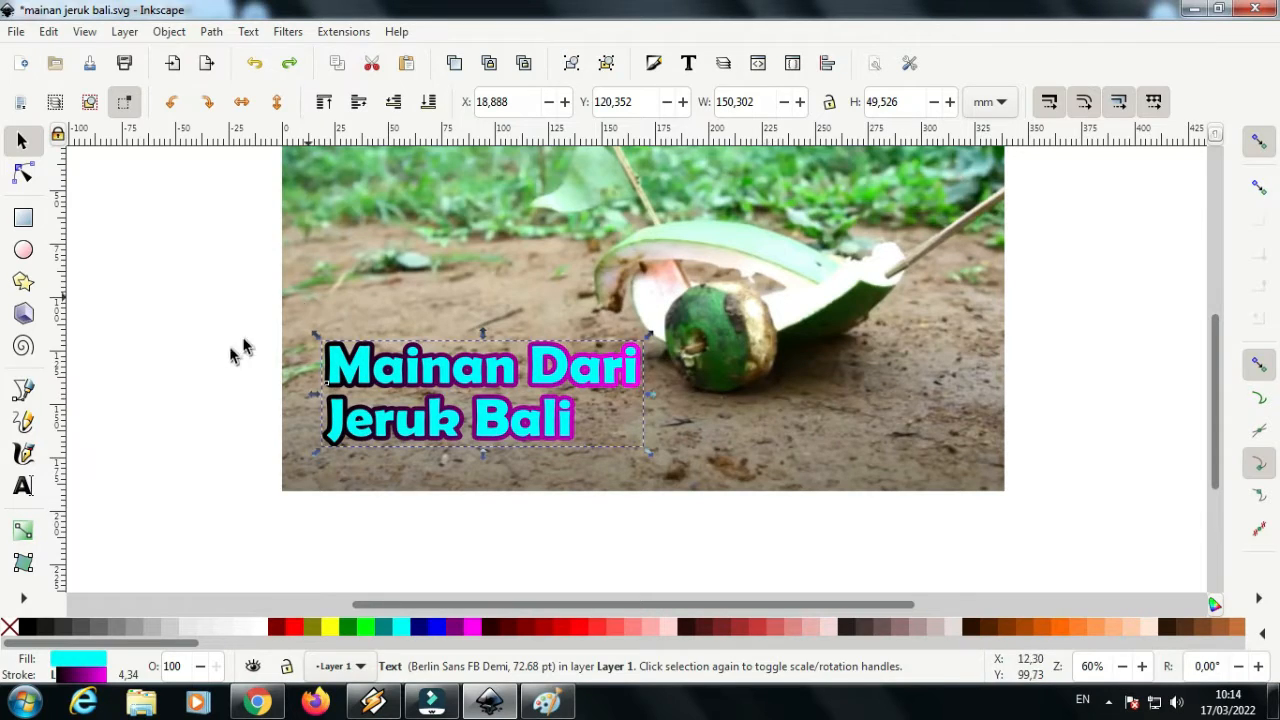
{"action": "left_click", "coordinate": [25, 144]}
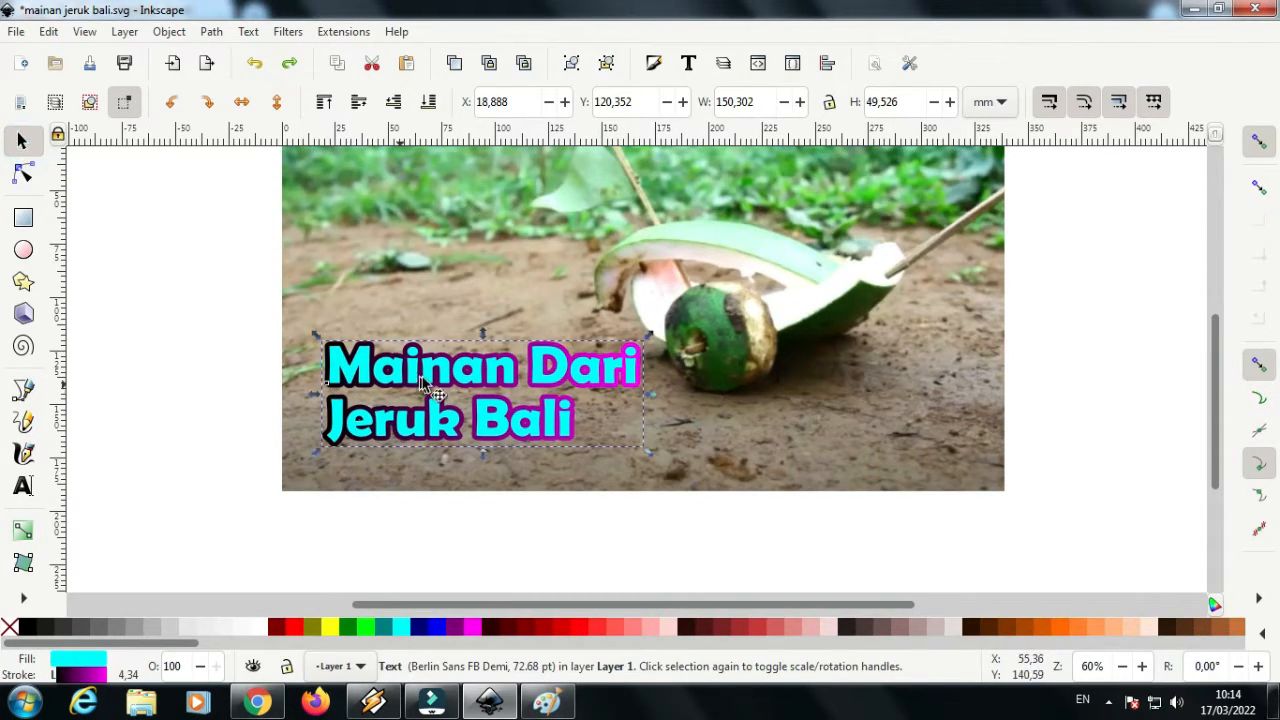
Duplicate the title and move the copy straight up by about 15 mm, overlapping the original
{"action": "right_click", "coordinate": [460, 380]}
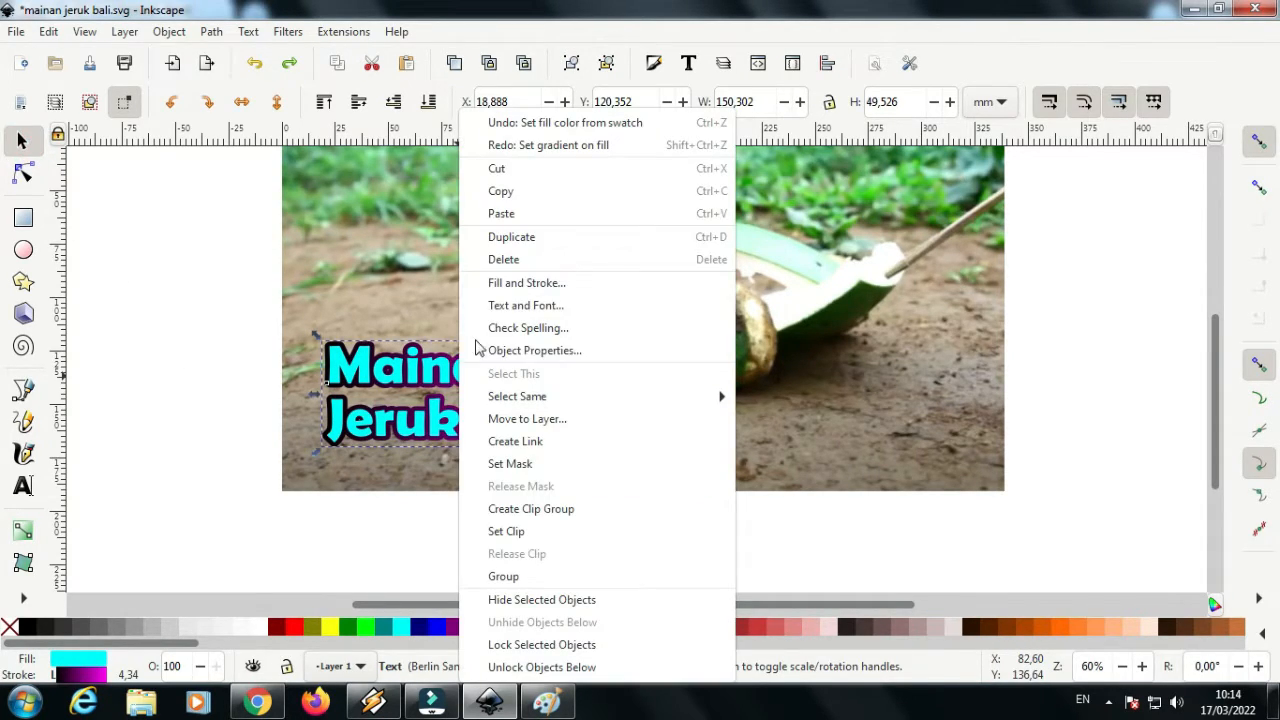
{"action": "left_click", "coordinate": [517, 245]}
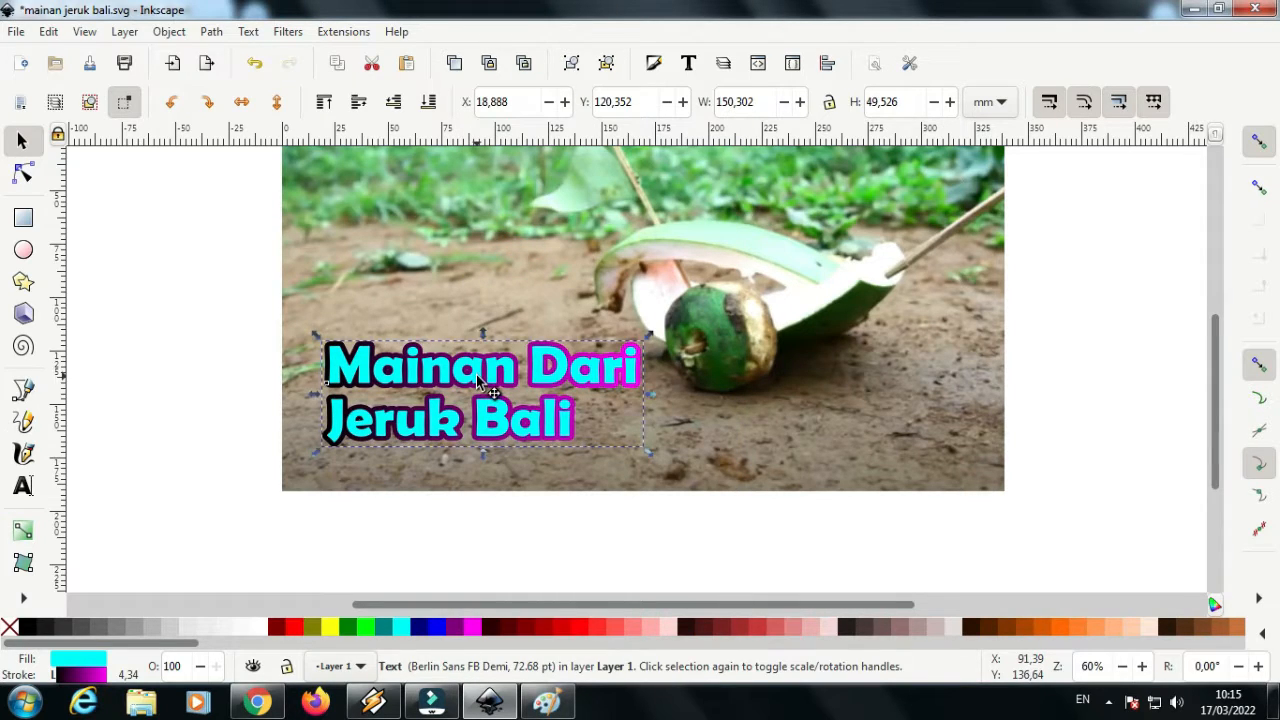
{"action": "left_click_drag", "start_coordinate": [478, 380], "coordinate": [478, 347]}
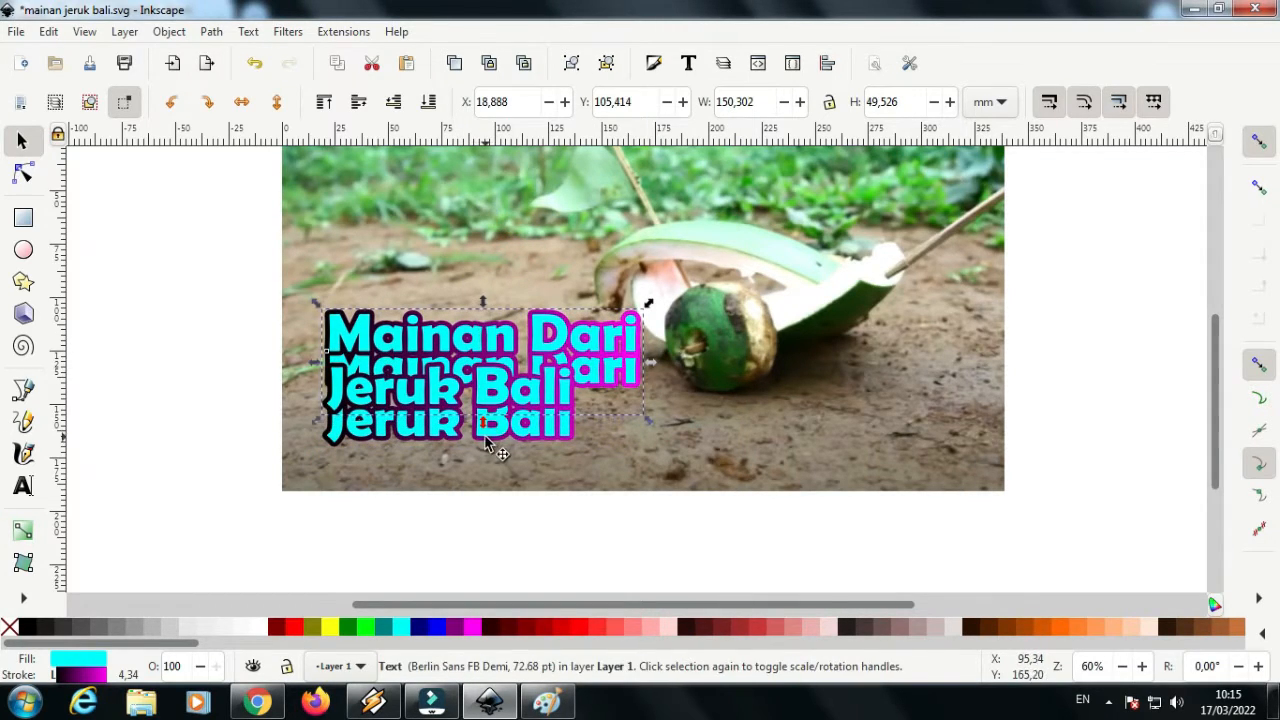
Set both the fill and the stroke of the lower, original title to black
{"action": "left_click", "coordinate": [486, 438]}
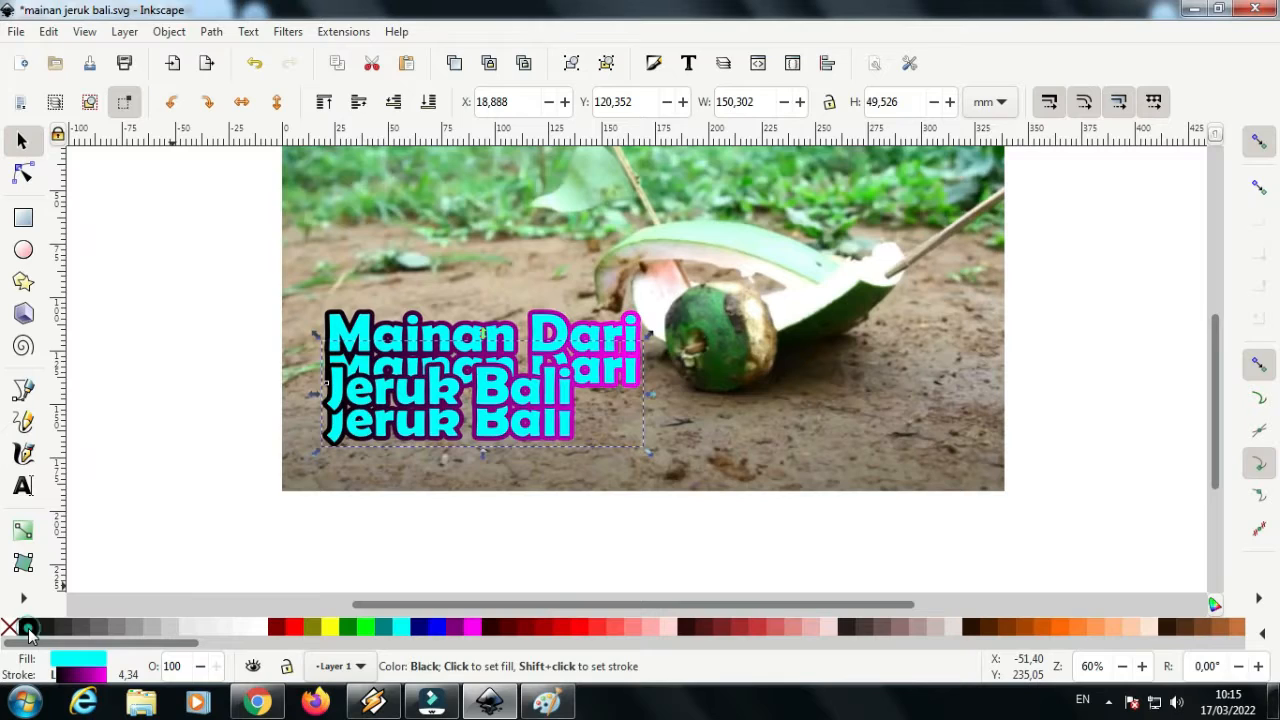
{"action": "left_click", "coordinate": [28, 628]}
{"action": "left_click", "coordinate": [28, 628], "text": "shift"}
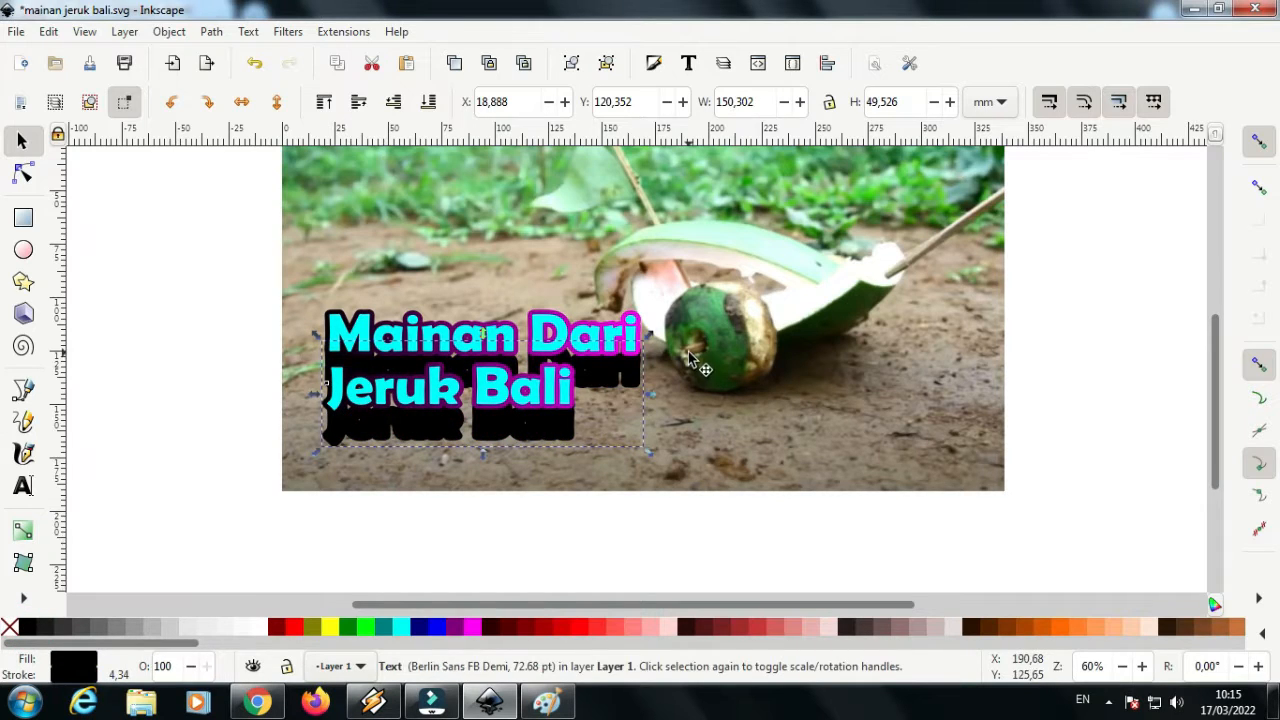
Blur the black title copy by 15%, close the Fill and Stroke settings, and save the document
{"action": "left_click", "coordinate": [653, 63]}
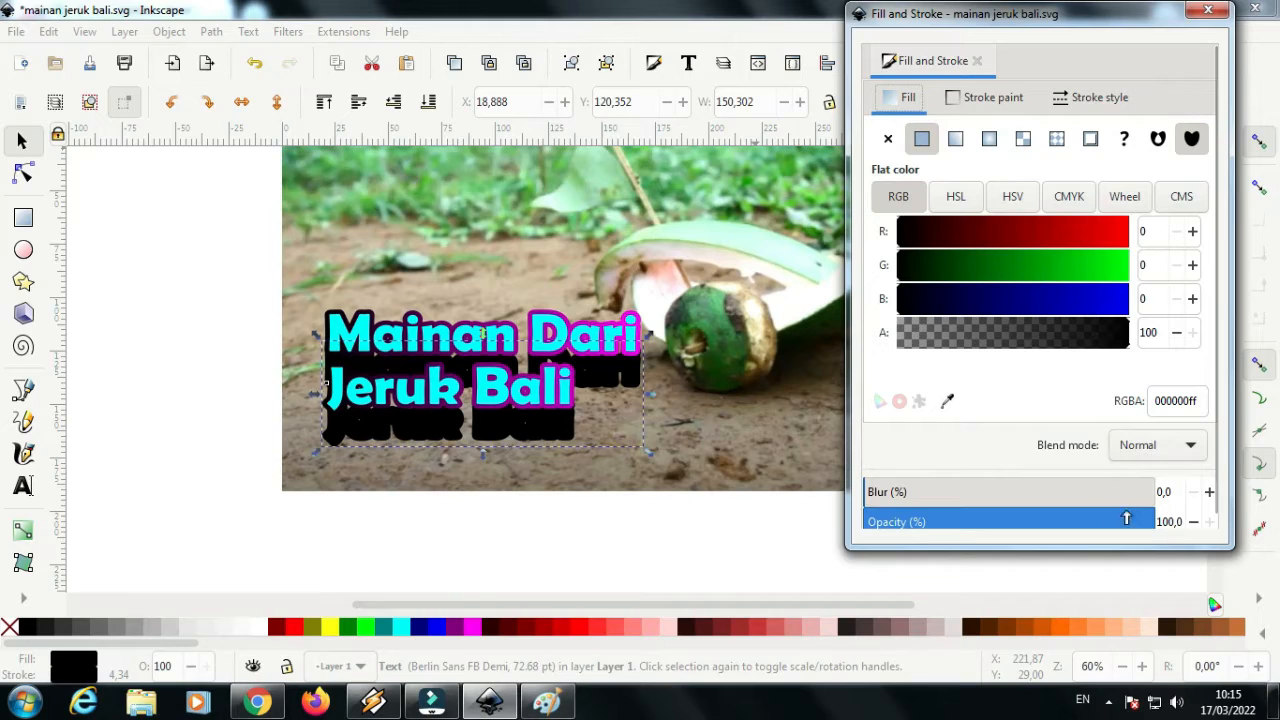
{"action": "double_click", "coordinate": [1177, 490]}
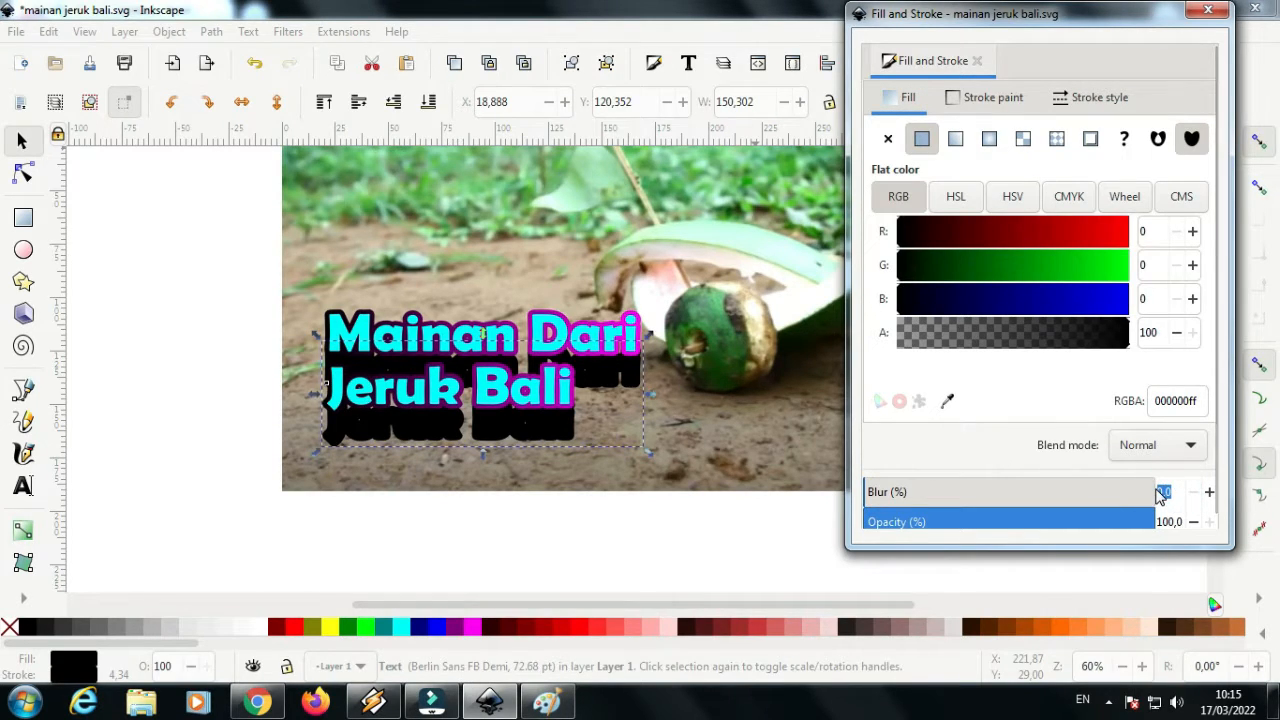
{"action": "key", "text": "BackSpace"}
{"action": "type", "text": "15"}
{"action": "left_click", "coordinate": [558, 436]}
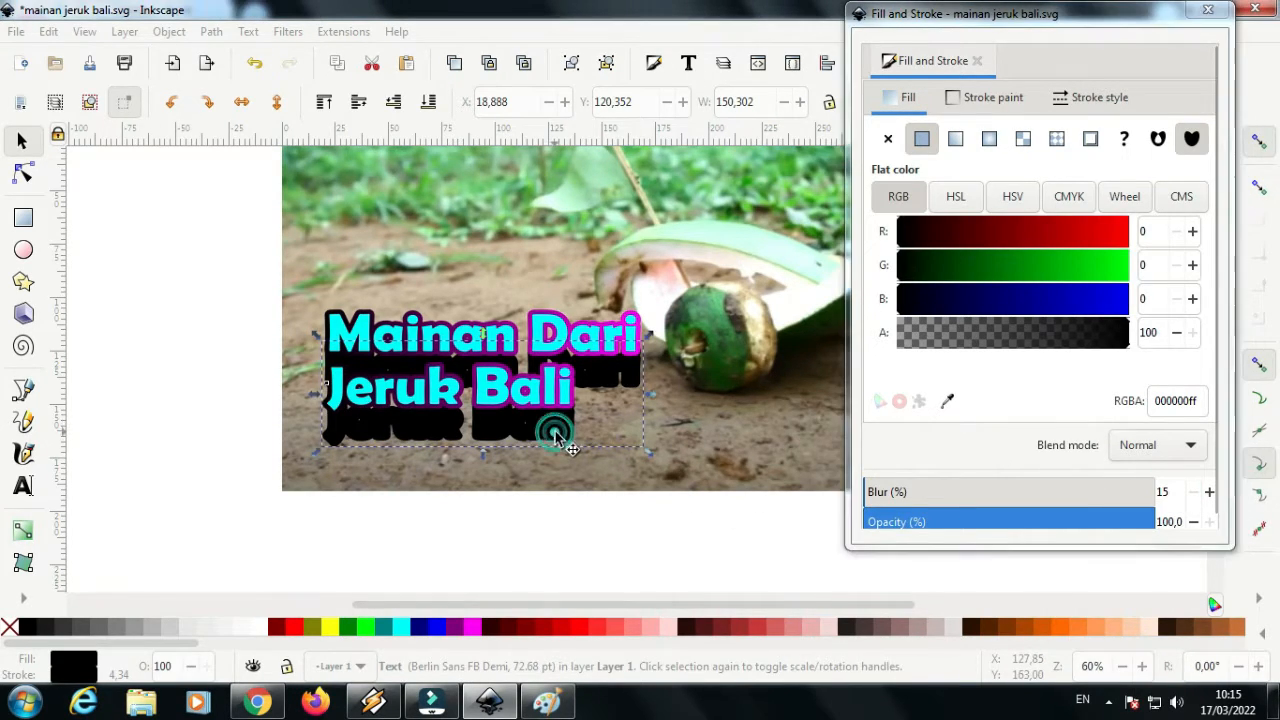
{"action": "left_click", "coordinate": [976, 60]}
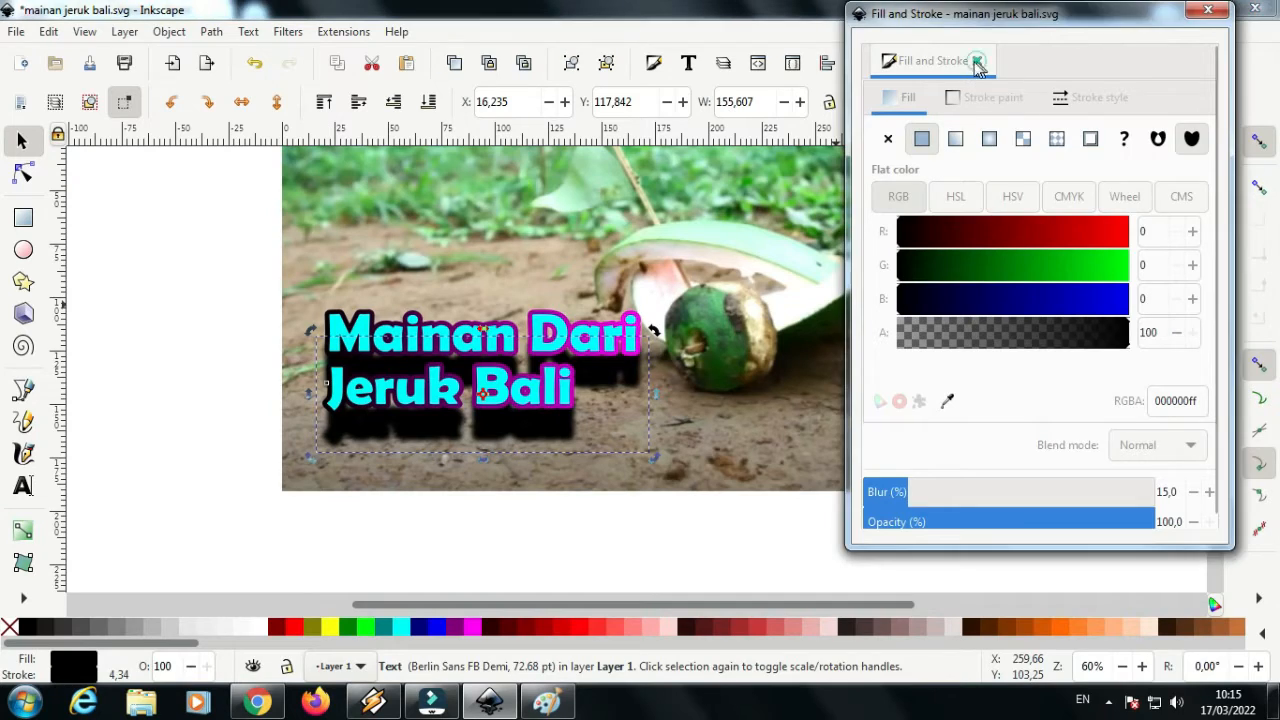
{"action": "left_click", "coordinate": [17, 33]}
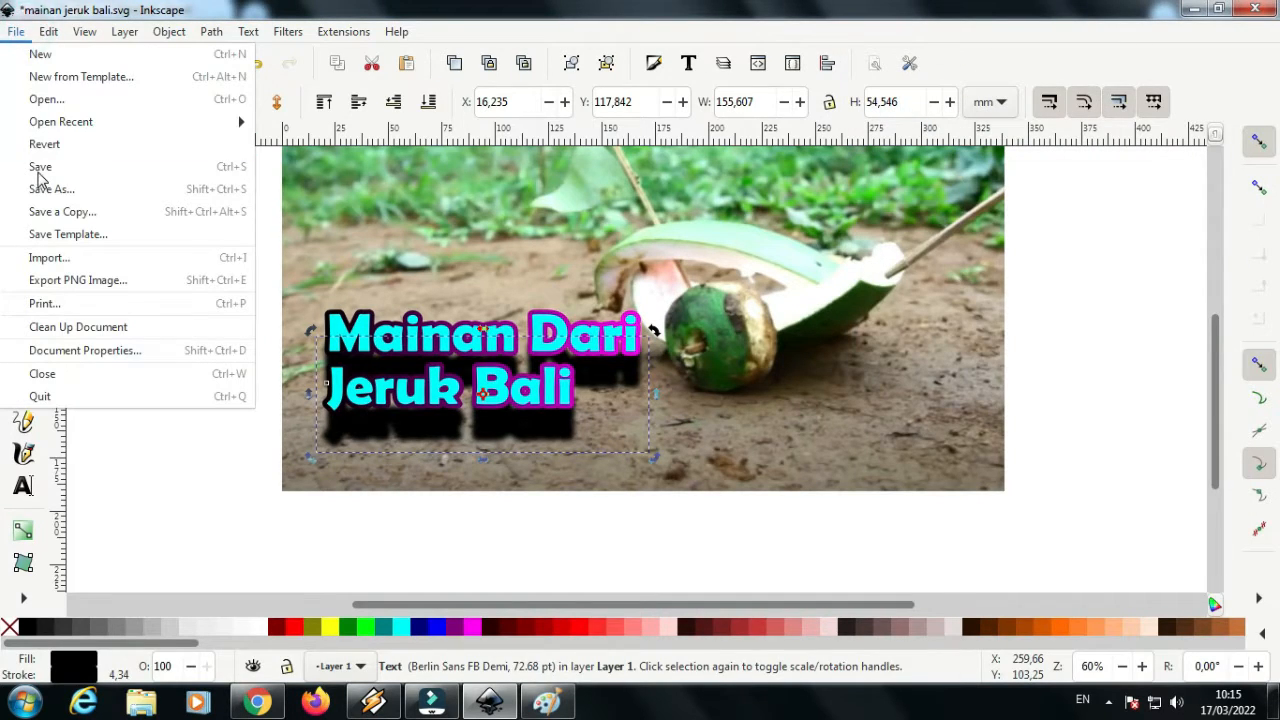
{"action": "left_click", "coordinate": [45, 168]}
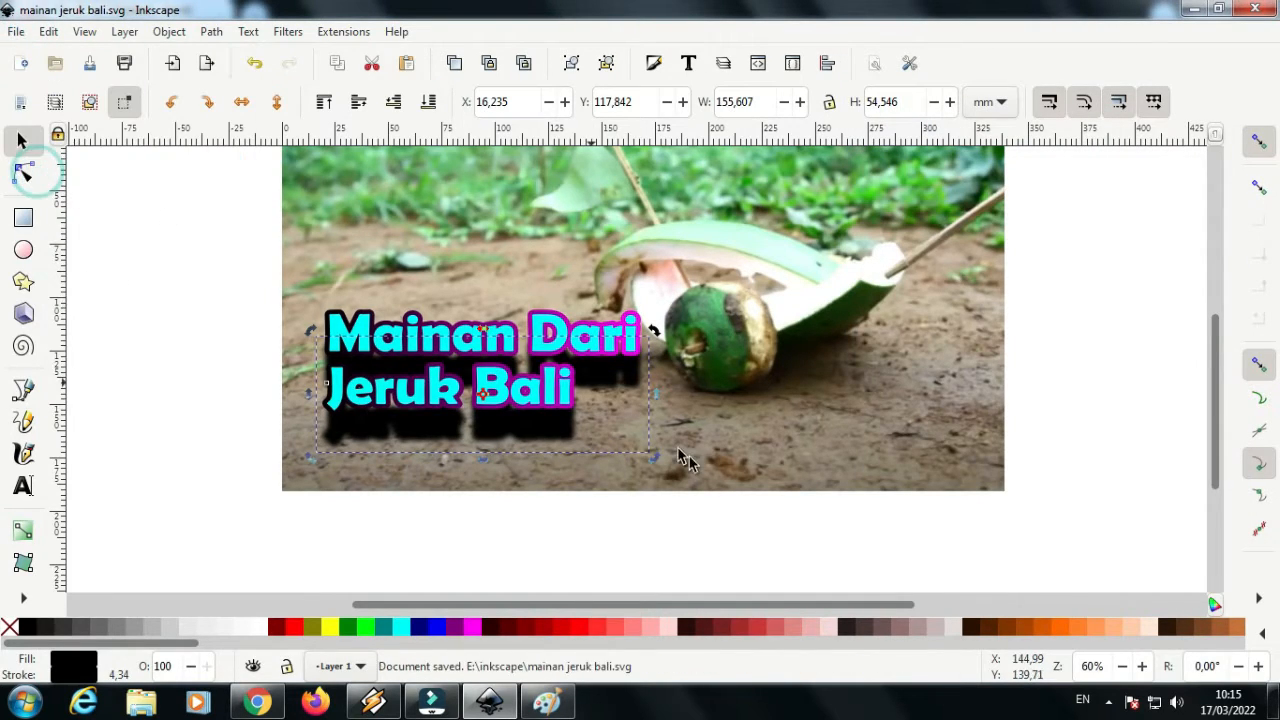
Move the coloured title down over the blurred black copy, offset slightly up and left so the black forms a drop shadow
{"action": "left_click", "coordinate": [563, 393]}
{"action": "left_click_drag", "start_coordinate": [563, 393], "coordinate": [555, 420]}
Increase the black shadow's blur to 20,8% and close the Fill and Stroke settings
{"action": "left_click", "coordinate": [568, 439]}
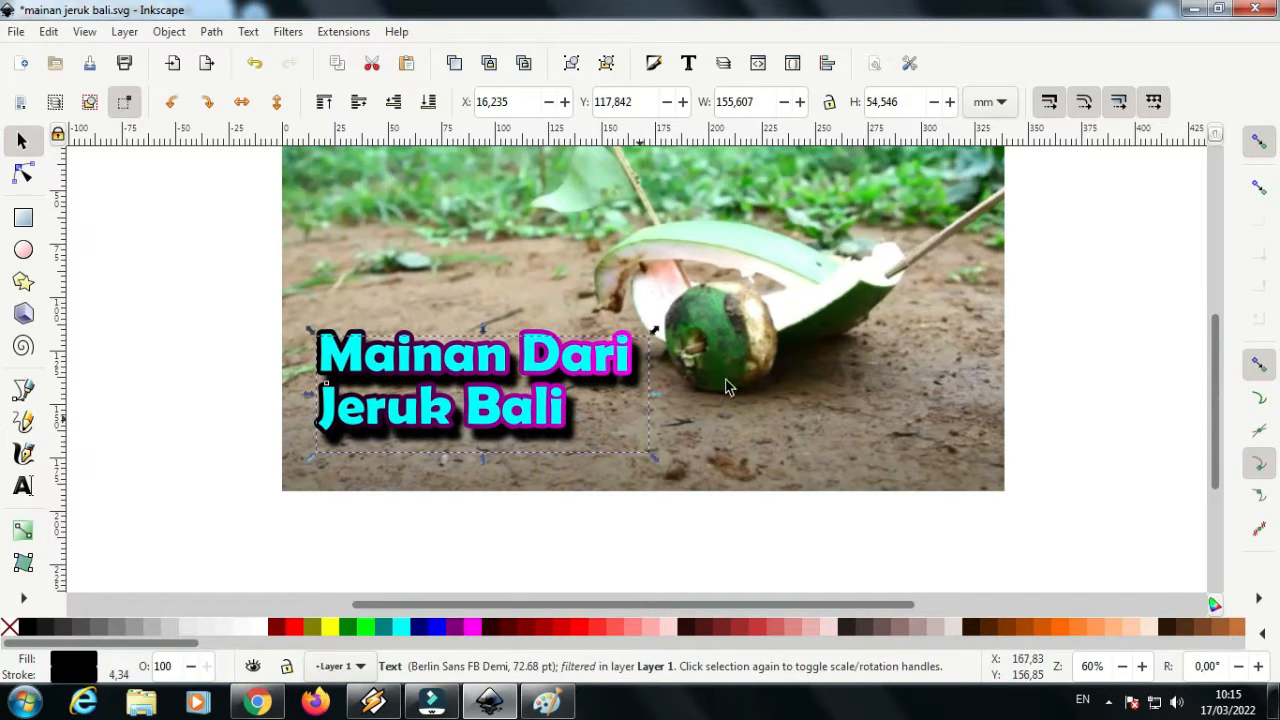
{"action": "left_click", "coordinate": [655, 60]}
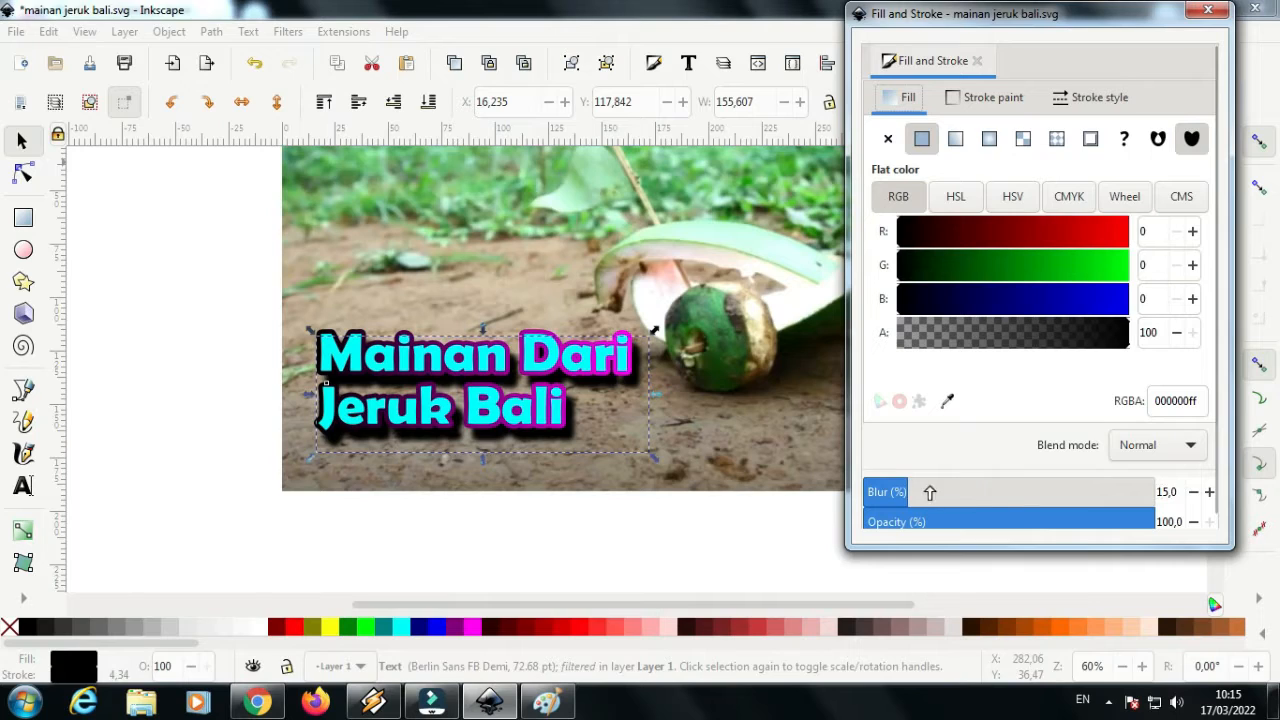
{"action": "left_click_drag", "start_coordinate": [904, 494], "coordinate": [924, 496]}
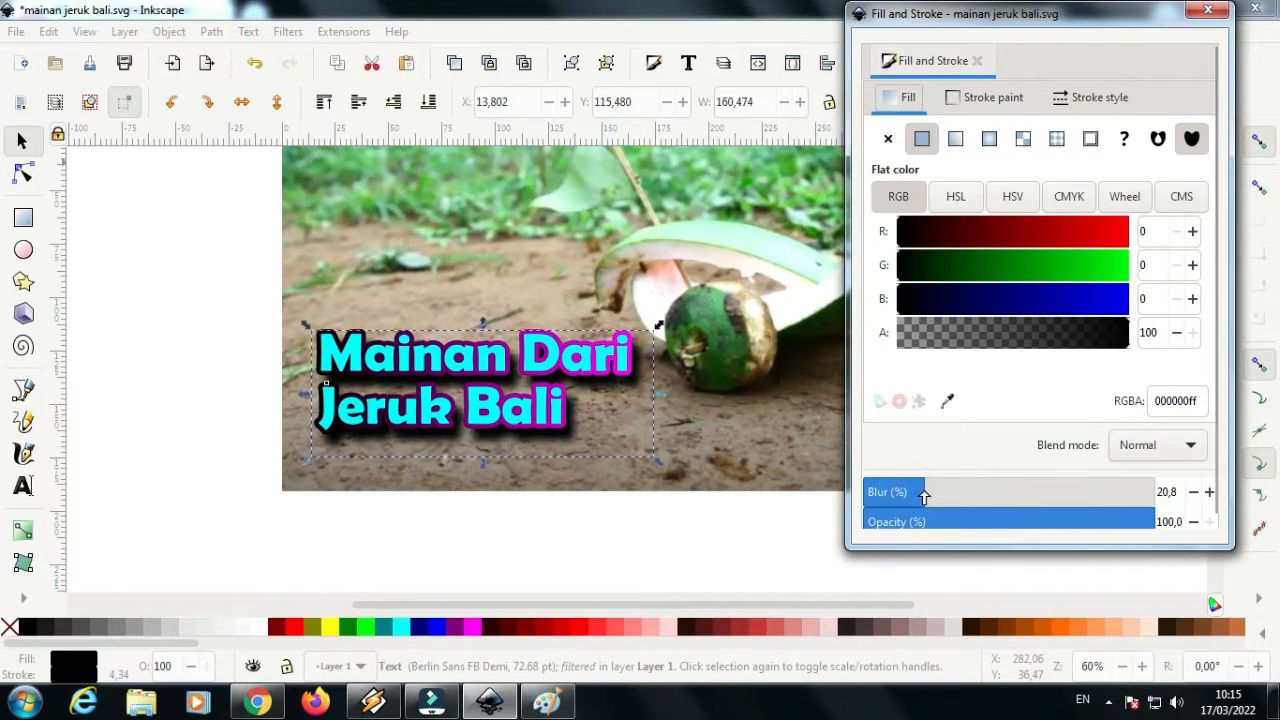
{"action": "left_click", "coordinate": [980, 62]}
Group the coloured title together with its blurred shadow
{"action": "left_click", "coordinate": [164, 328]}
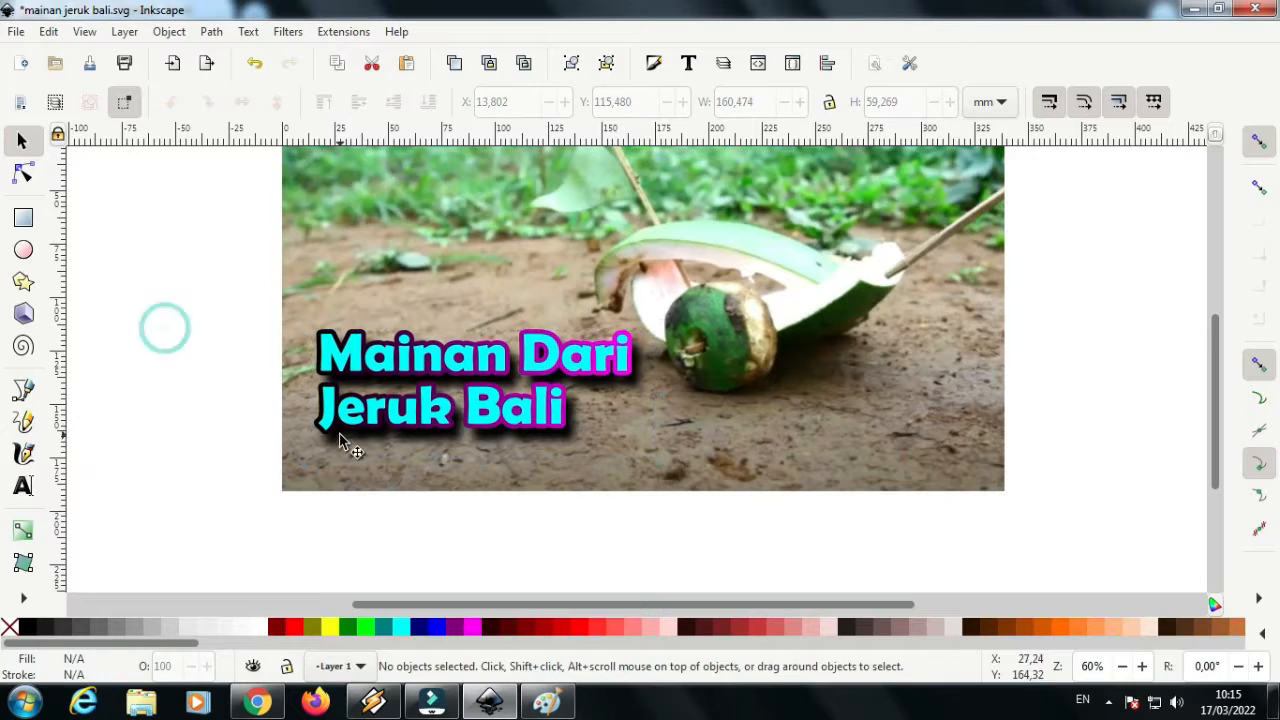
{"action": "left_click_drag", "start_coordinate": [181, 268], "coordinate": [533, 484]}
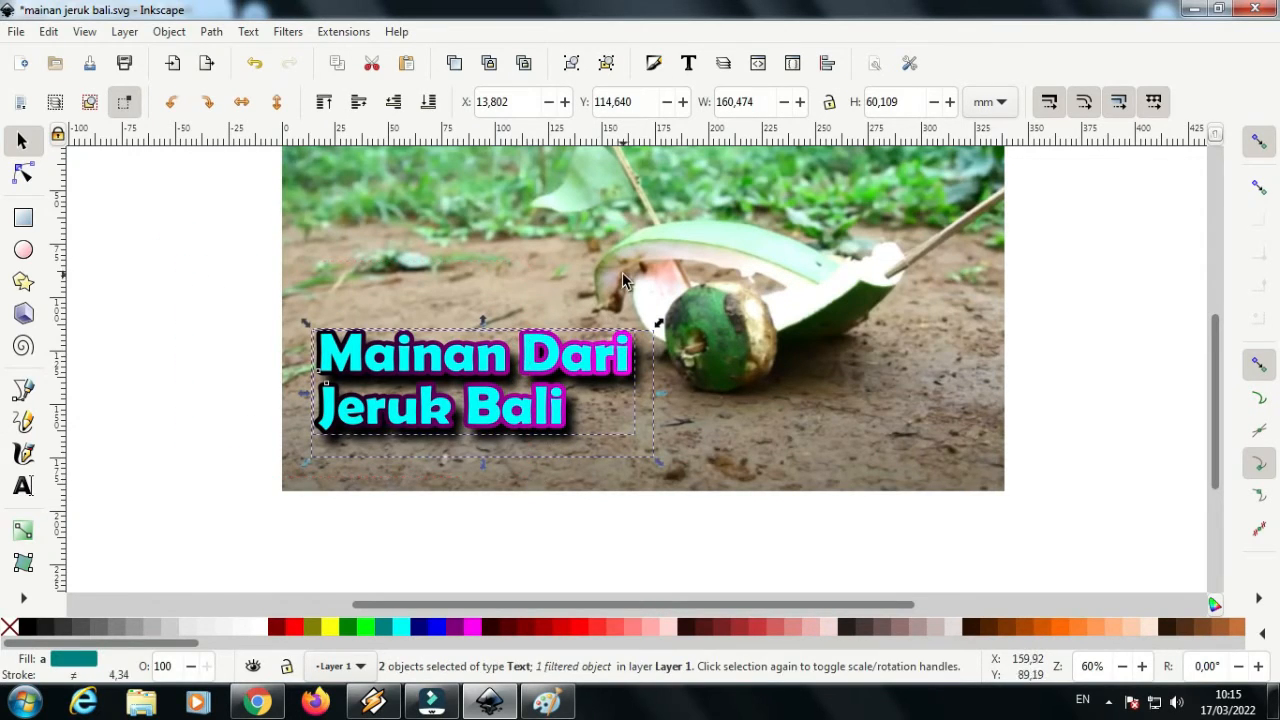
{"action": "left_click", "coordinate": [571, 63]}
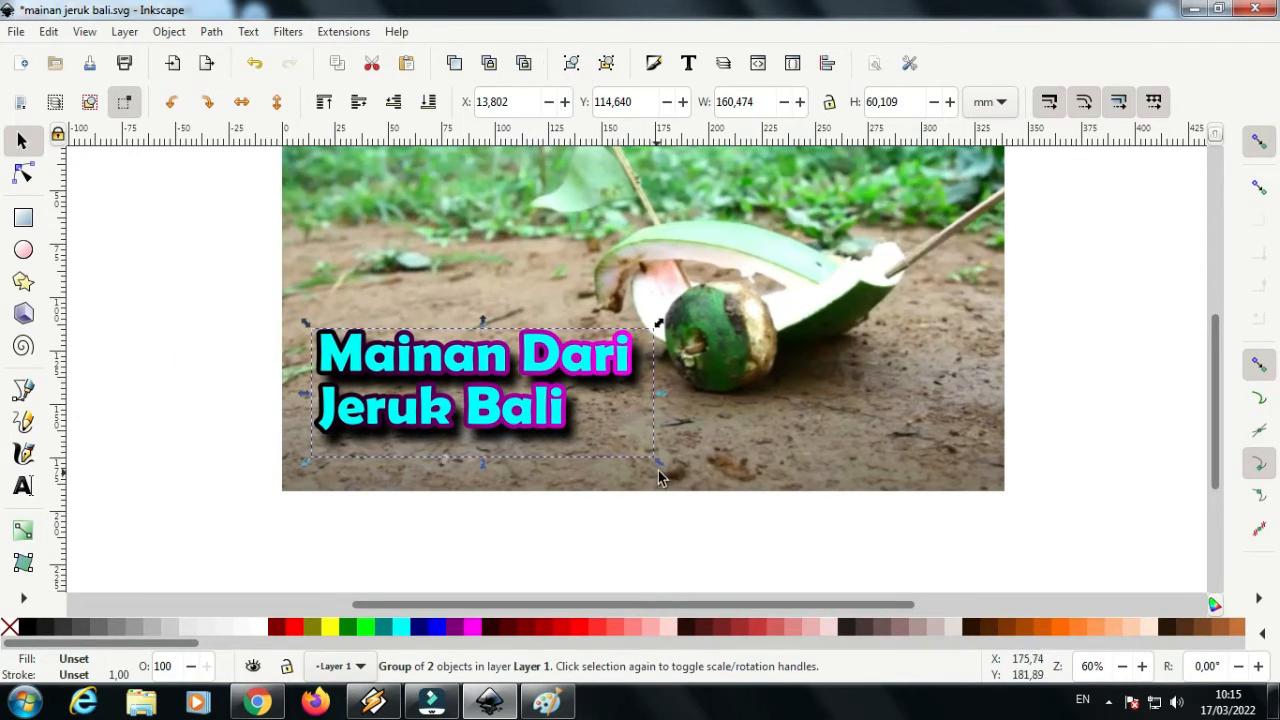
Enlarge the title group to about 189 × 66 mm and move it closer to the image's lower-left corner
{"action": "mouse_move", "coordinate": [660, 463]}
{"action": "left_mouse_down"}
{"action": "mouse_move", "coordinate": [724, 487]}
{"action": "mouse_move", "coordinate": [676, 467]}
{"action": "left_mouse_up"}
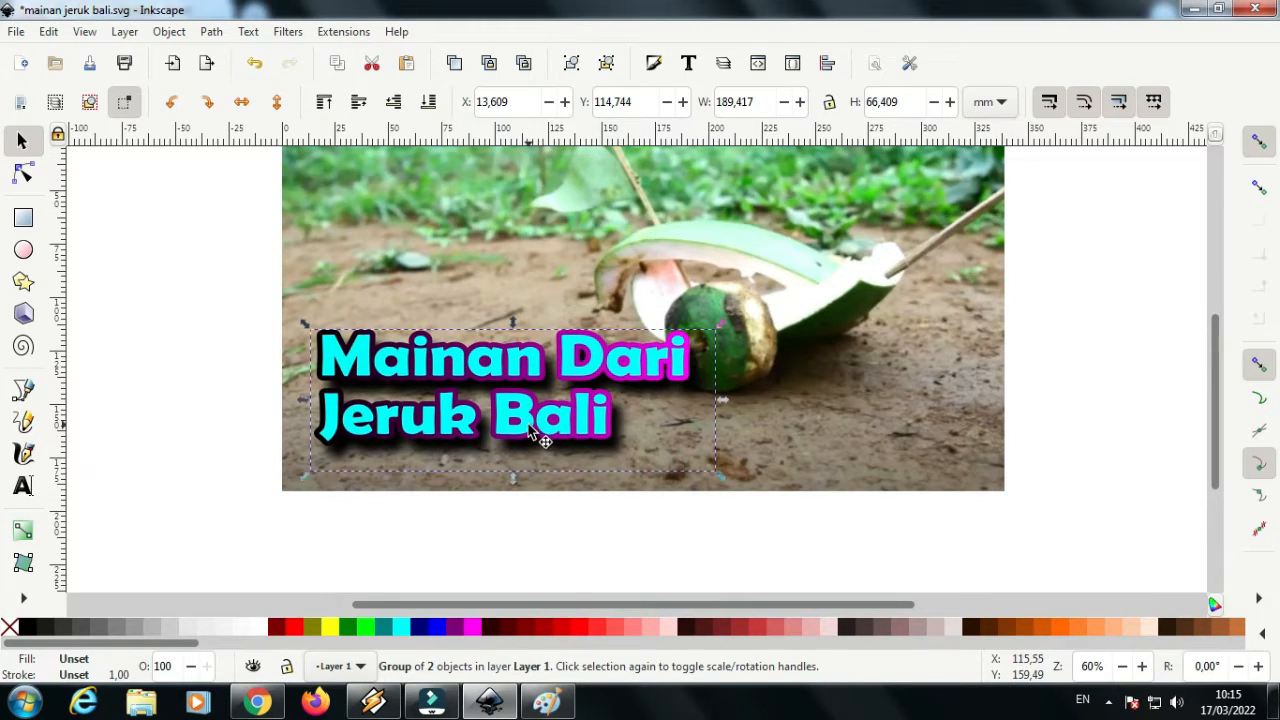
{"action": "left_click_drag", "start_coordinate": [527, 427], "coordinate": [519, 443]}
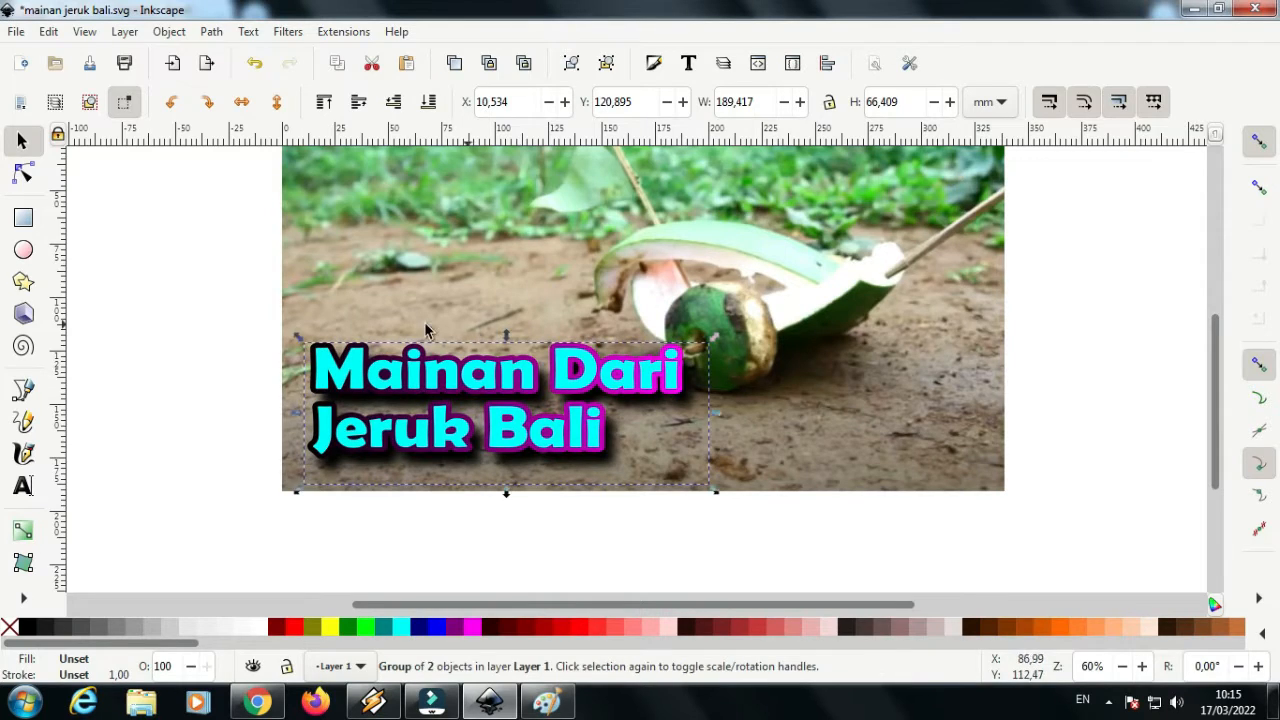
Save the changes to mainan jeruk bali.svg and deselect the title group
{"action": "left_click", "coordinate": [16, 31]}
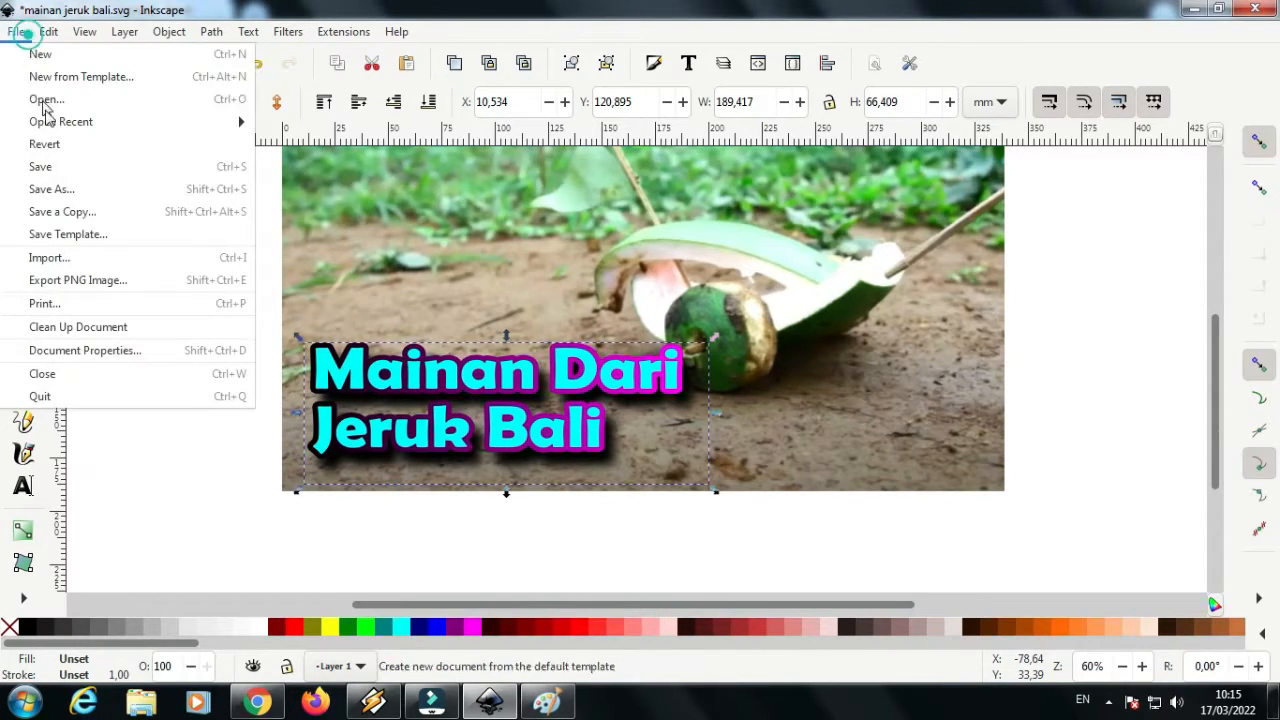
{"action": "left_click", "coordinate": [45, 167]}
{"action": "left_click", "coordinate": [194, 318]}
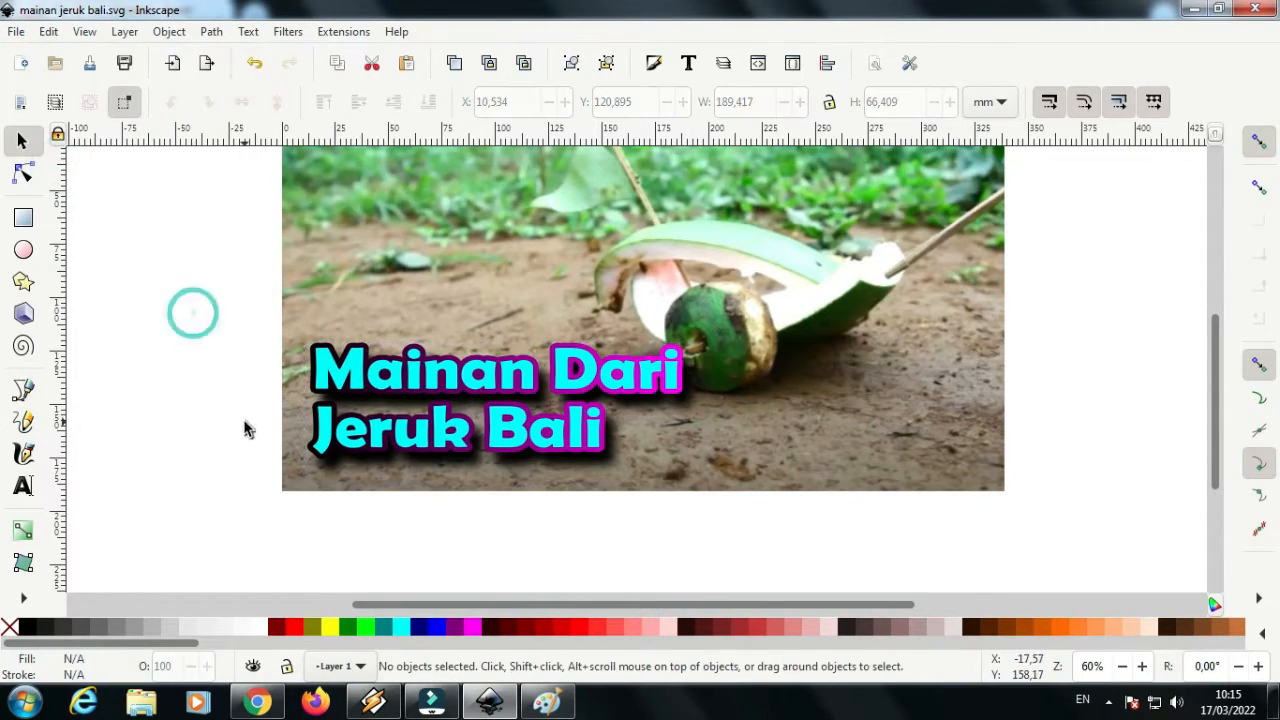
Add the text "Ide Kreatif Membuat" above the title, near the image's left edge
{"action": "left_click", "coordinate": [23, 487]}
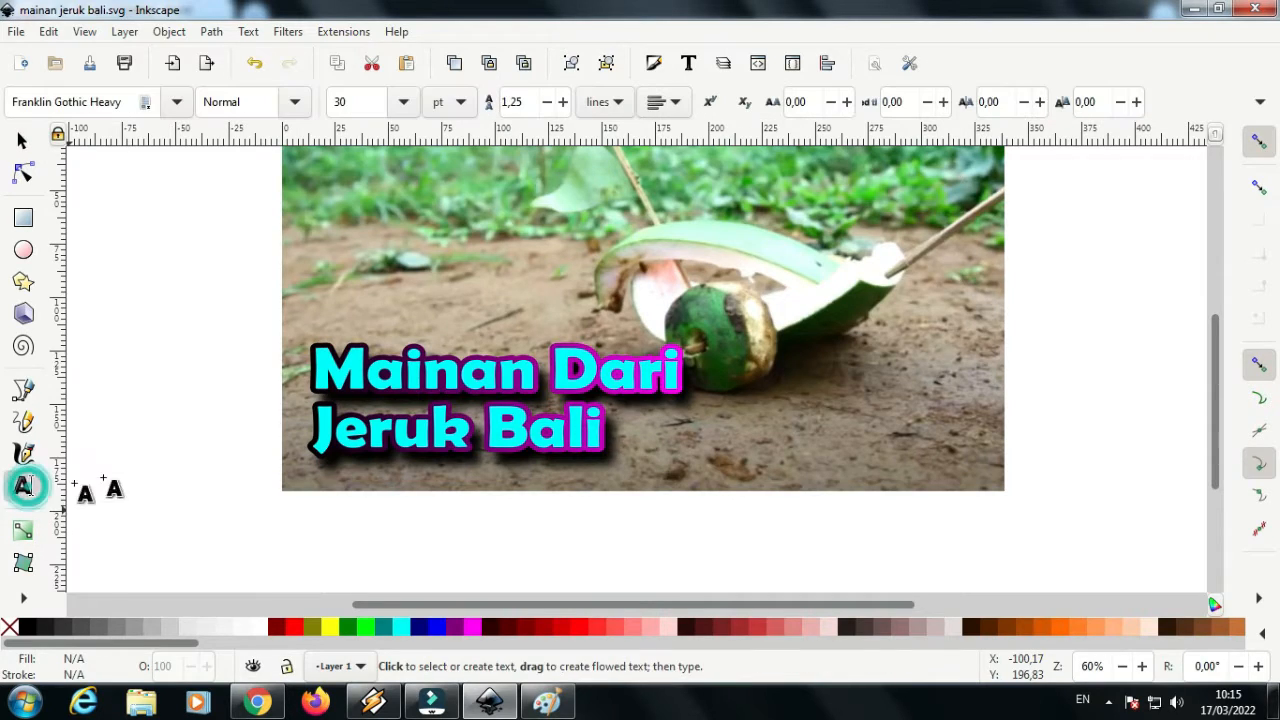
{"action": "left_click", "coordinate": [318, 291]}
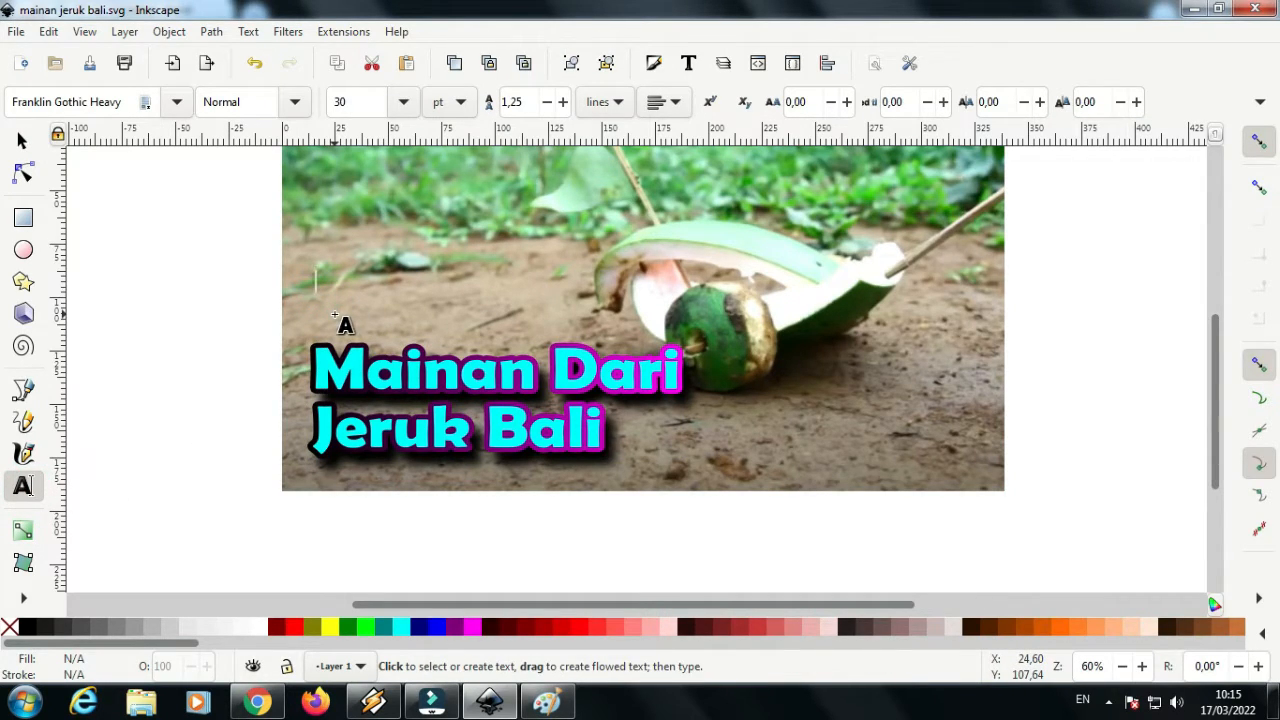
{"action": "type", "text": "if"}
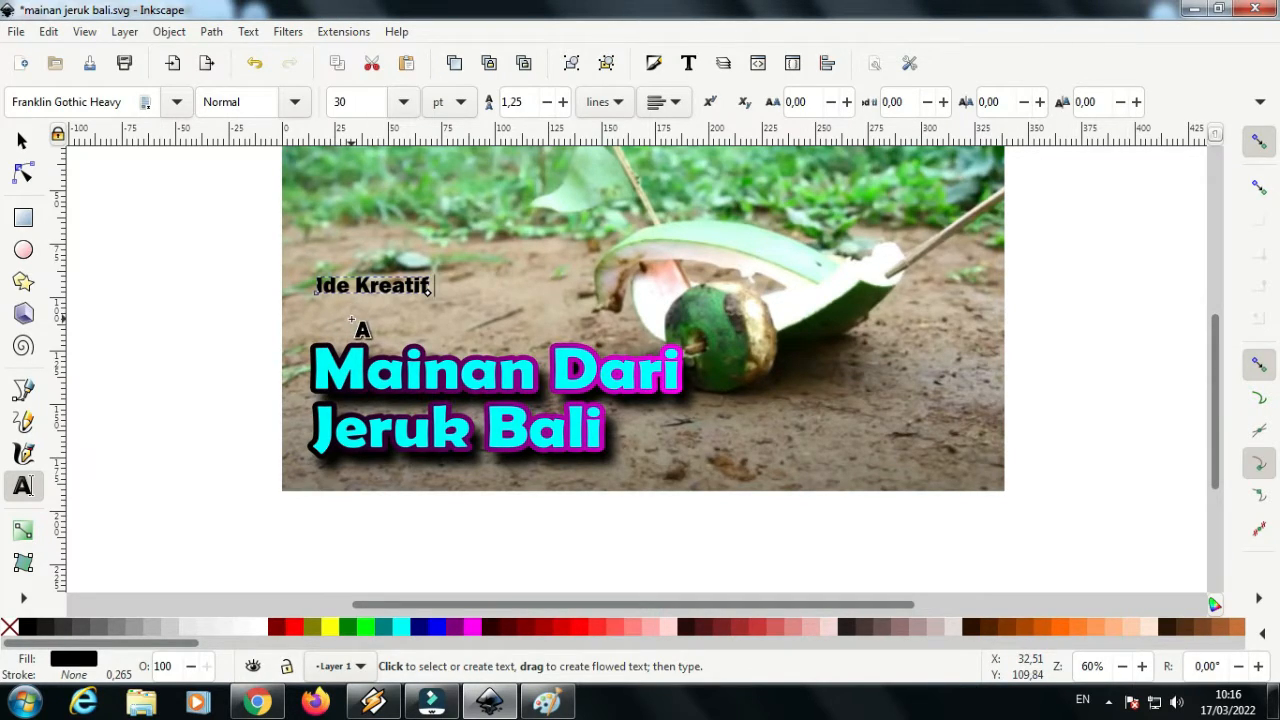
{"action": "type", "text": "uat"}
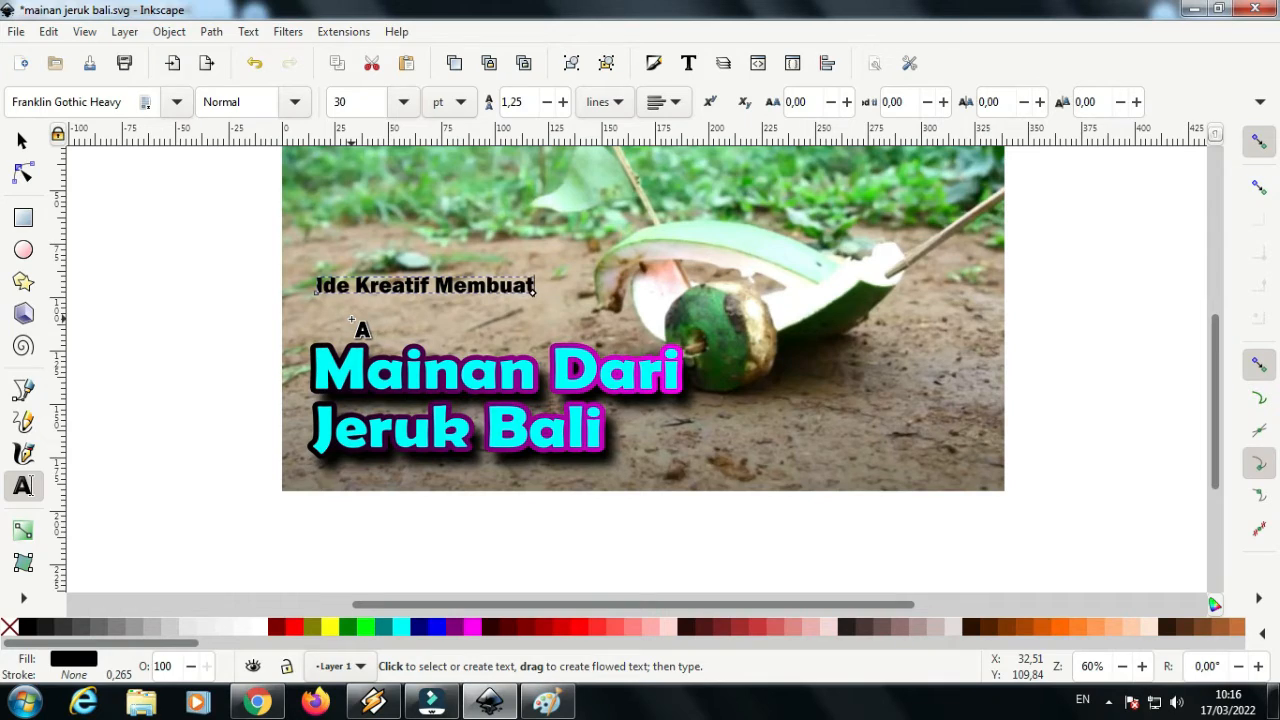
{"action": "type", "text": " Mainan"}
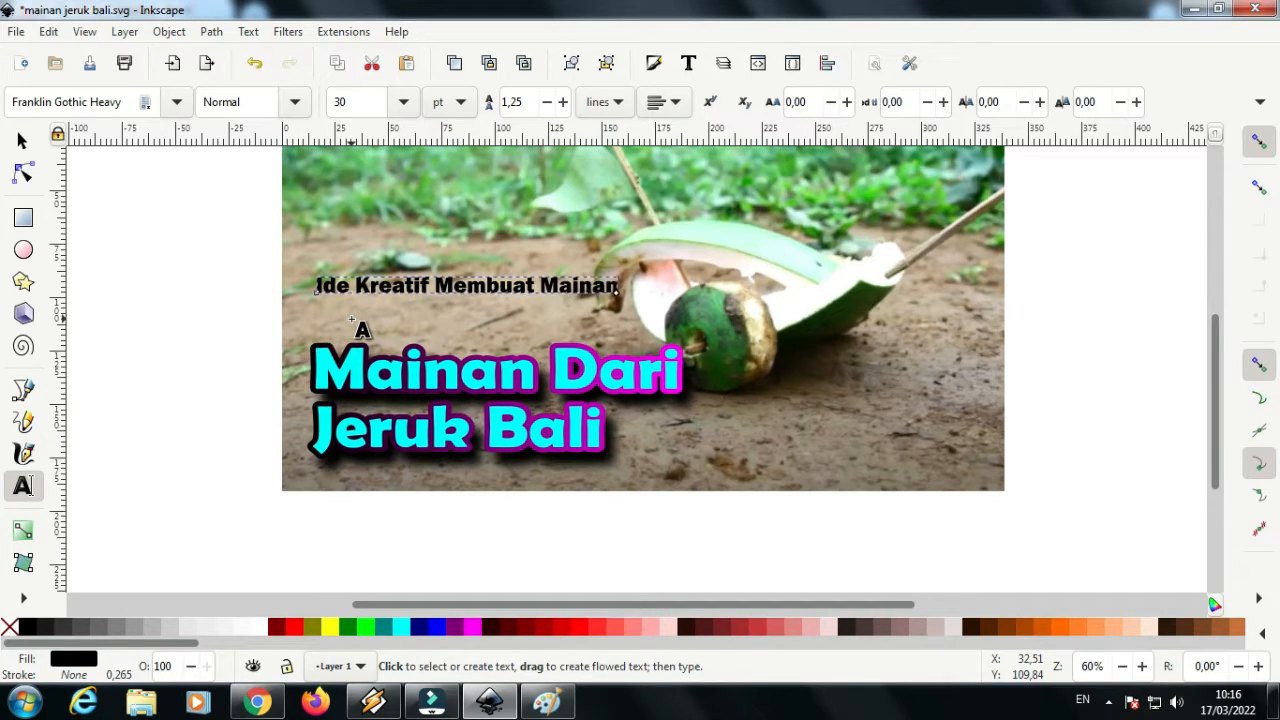
Append "Mainan" to the subtitle so it reads "Ide Kreatif Membuat Mainan", and save the document
{"action": "left_click", "coordinate": [22, 143]}
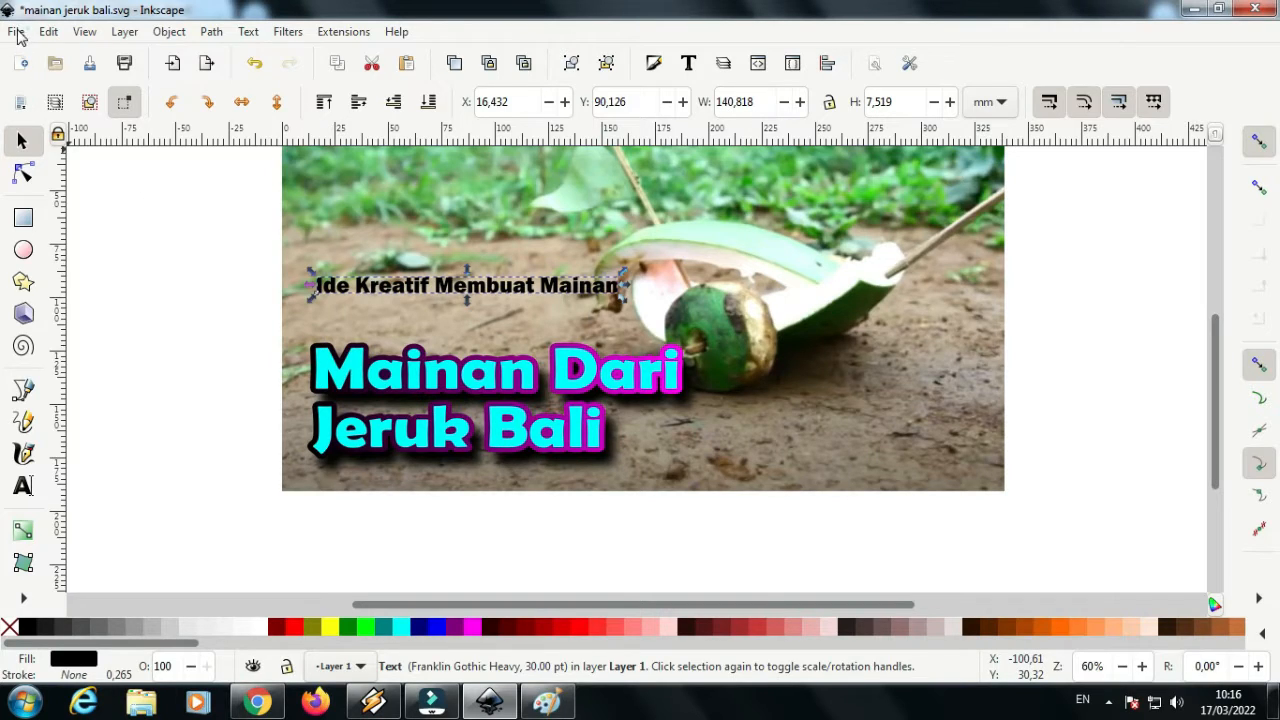
{"action": "left_click", "coordinate": [17, 32]}
{"action": "left_click", "coordinate": [46, 166]}
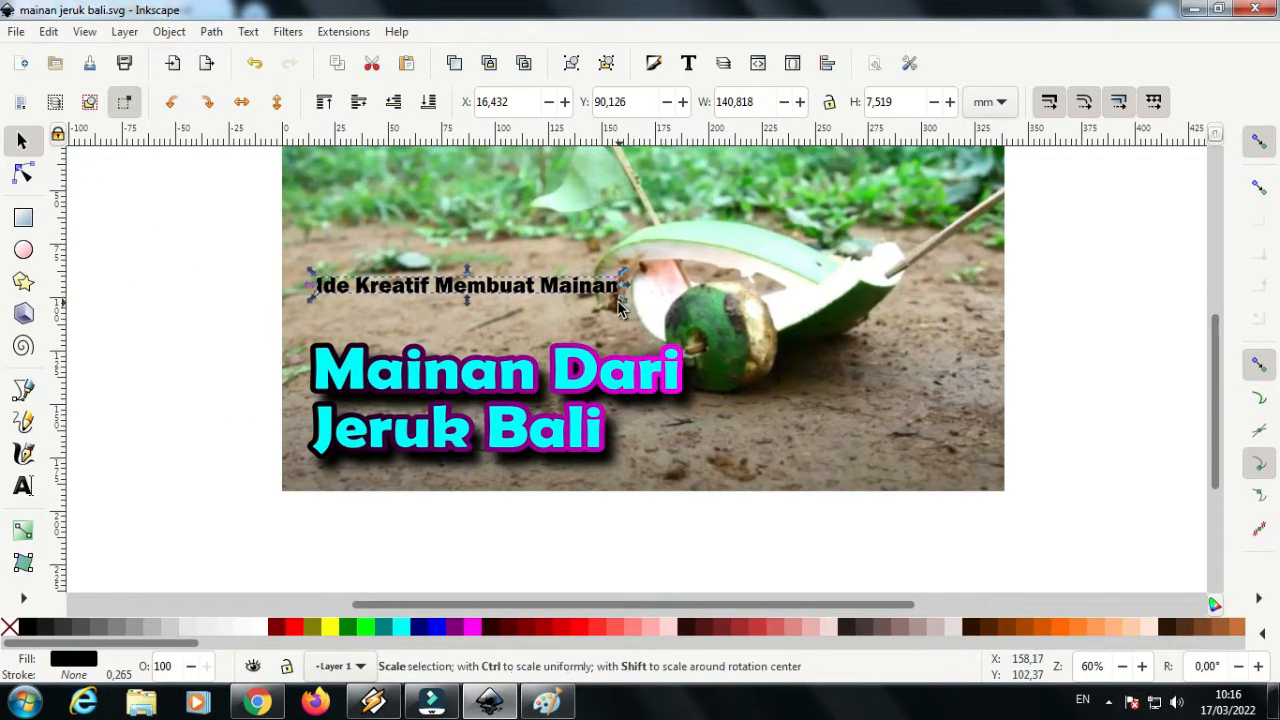
Stretch the subtitle to about 167 × 12 mm just above the title and fill it with white
{"action": "left_click_drag", "start_coordinate": [623, 308], "coordinate": [680, 318]}
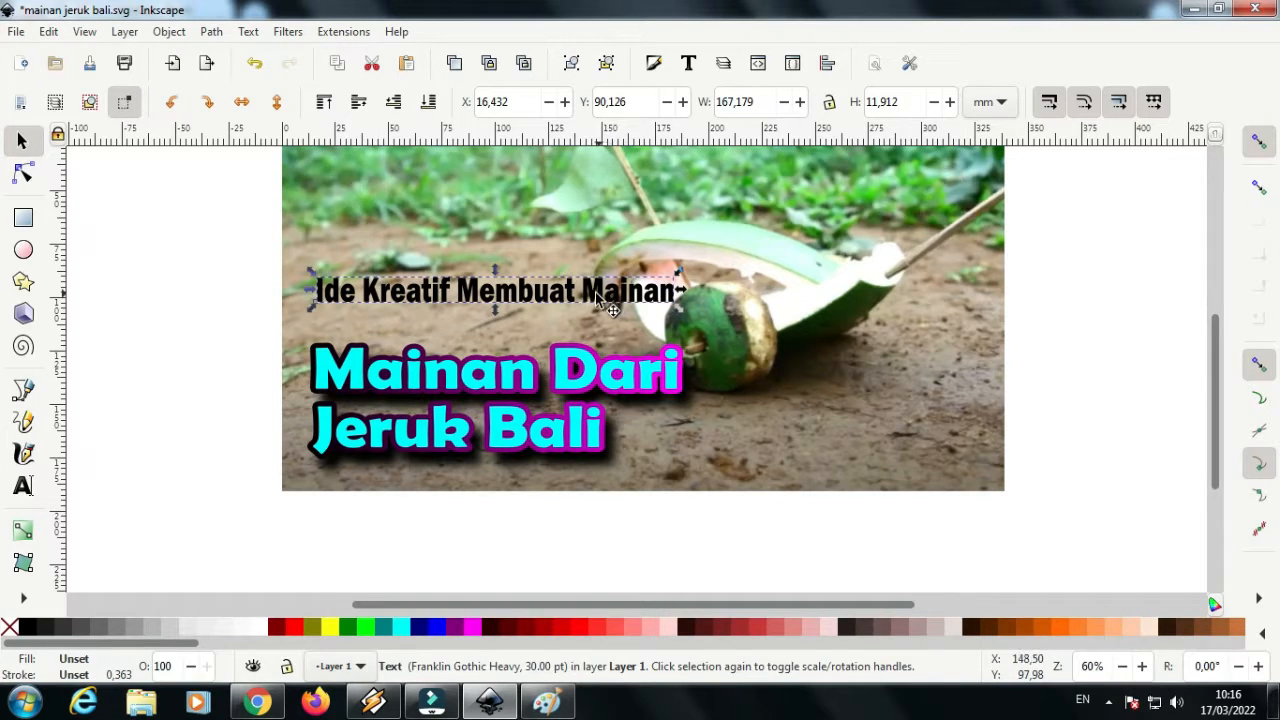
{"action": "mouse_move", "coordinate": [595, 302]}
{"action": "left_mouse_down"}
{"action": "mouse_move", "coordinate": [593, 340]}
{"action": "mouse_move", "coordinate": [590, 318]}
{"action": "left_mouse_up"}
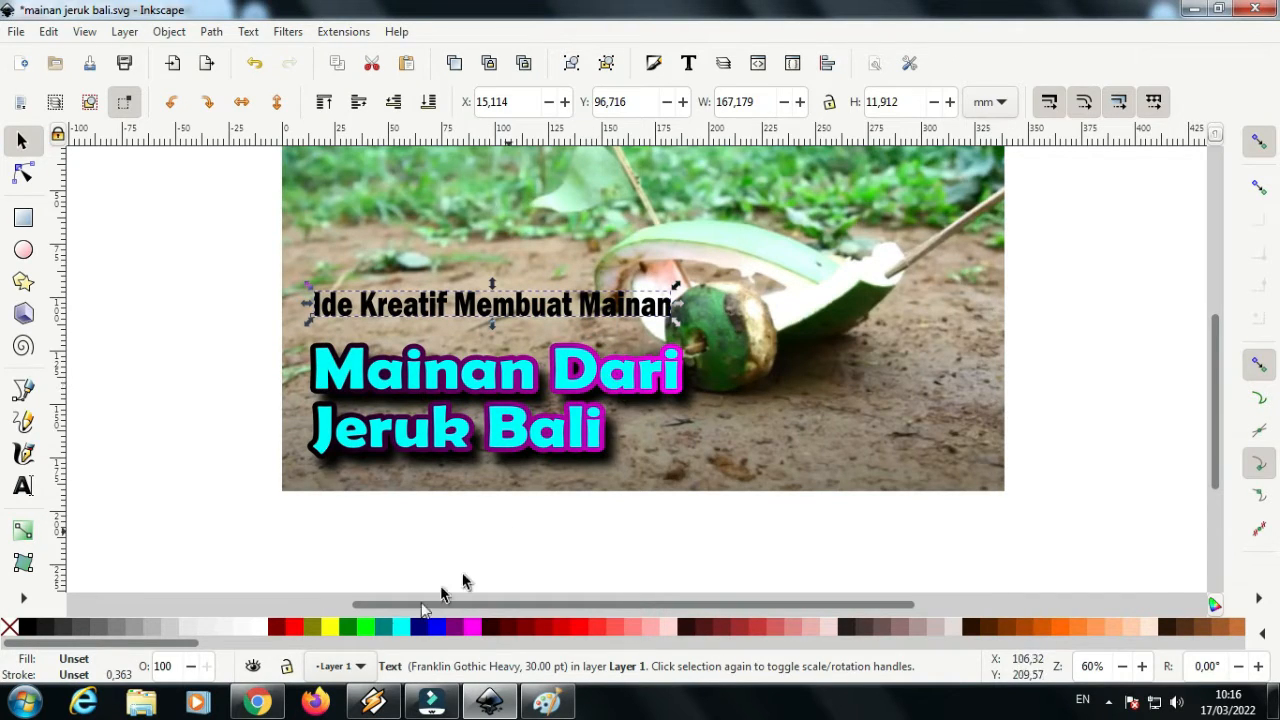
{"action": "left_click", "coordinate": [257, 635]}
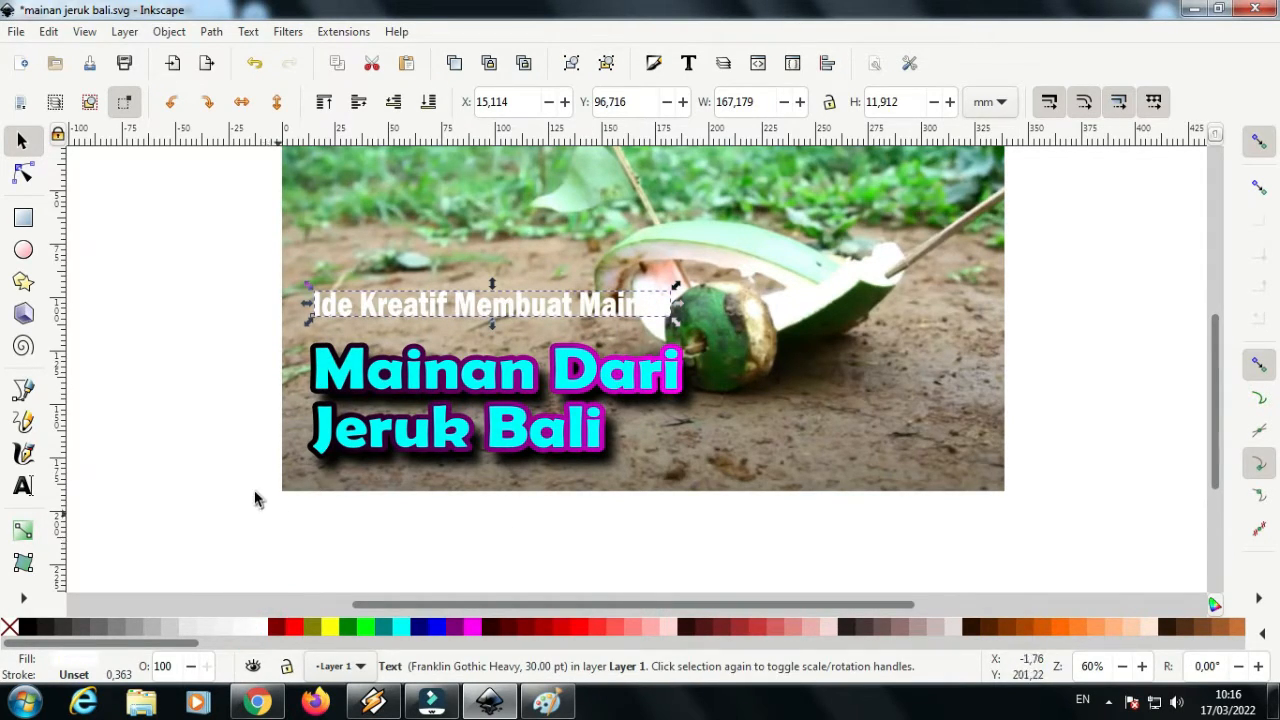
Duplicate the white subtitle, shift the copy up about 6 mm, and fill the lower one with black
{"action": "scroll", "coordinate": [508, 366], "scroll_direction": "up", "scroll_amount": 1}
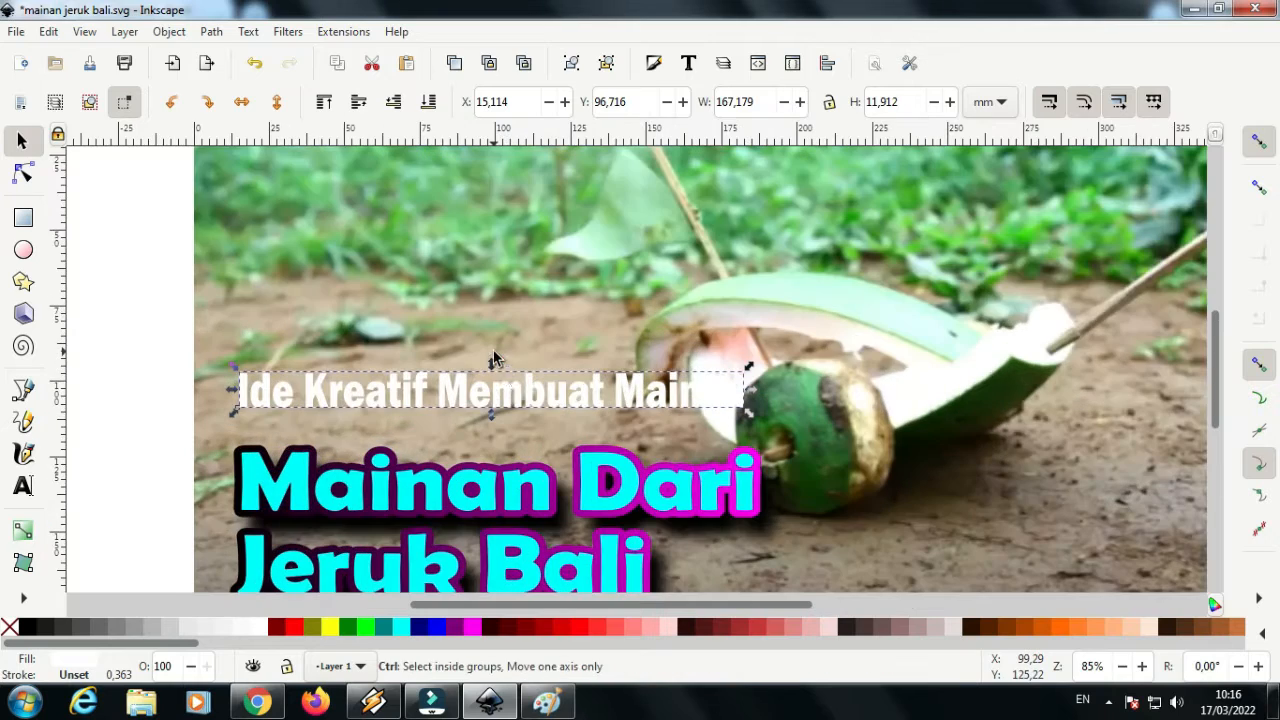
{"action": "right_click", "coordinate": [517, 397]}
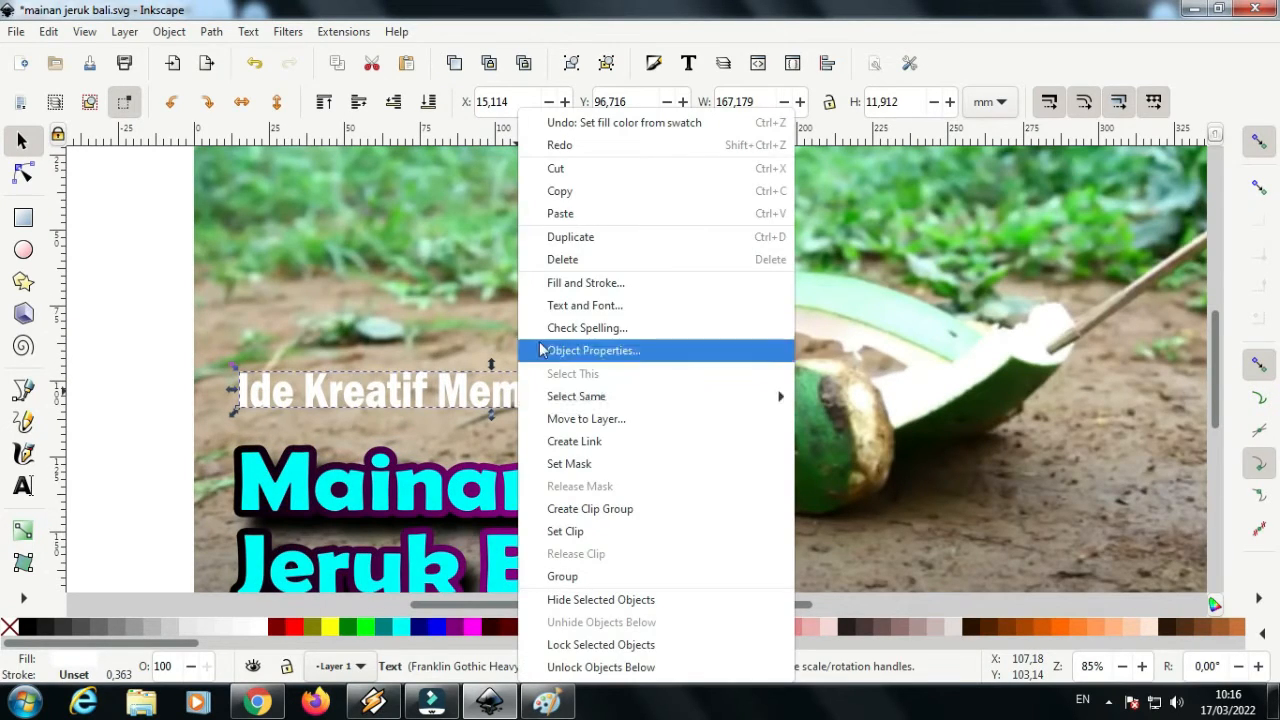
{"action": "left_click", "coordinate": [589, 240]}
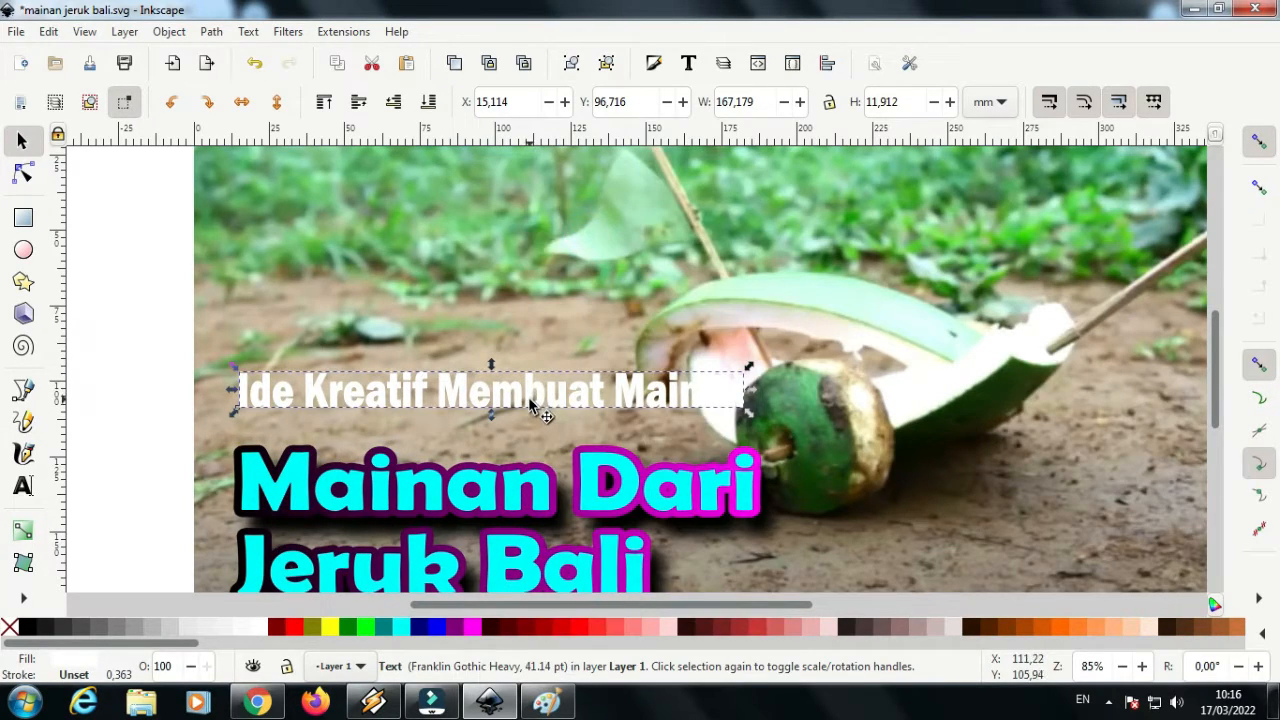
{"action": "left_click_drag", "start_coordinate": [531, 402], "coordinate": [531, 384]}
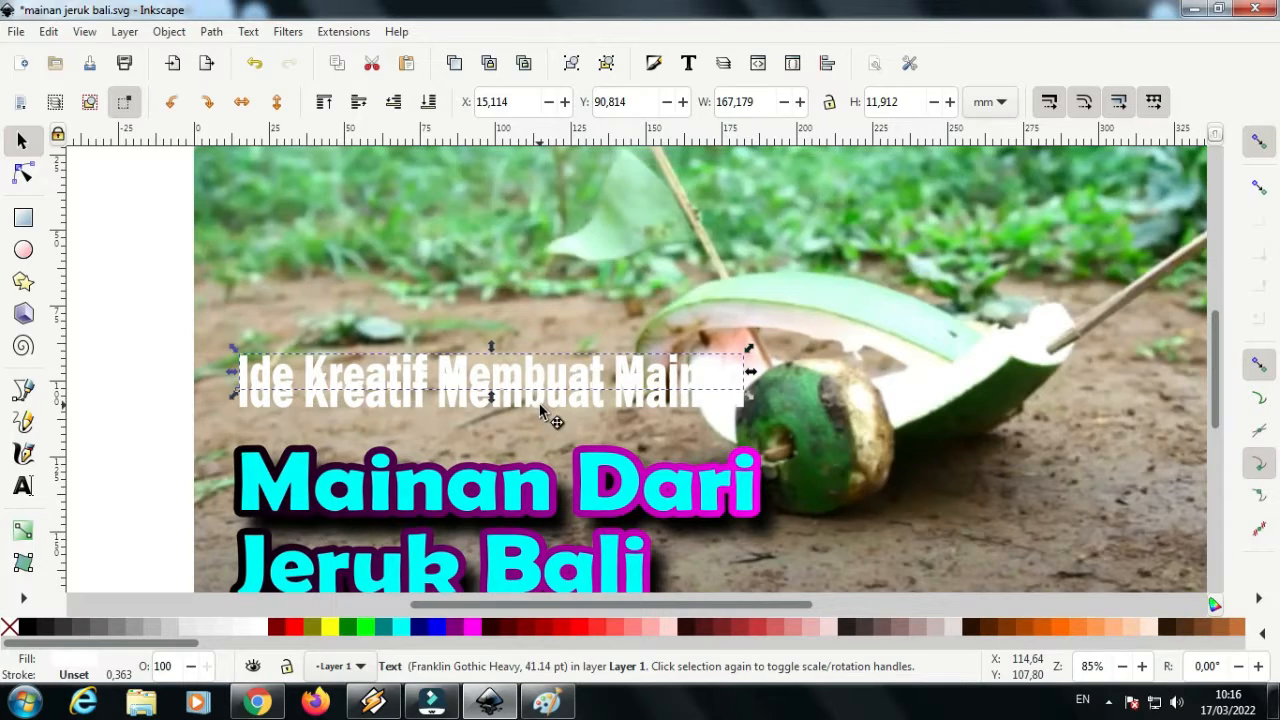
{"action": "left_click", "coordinate": [539, 405]}
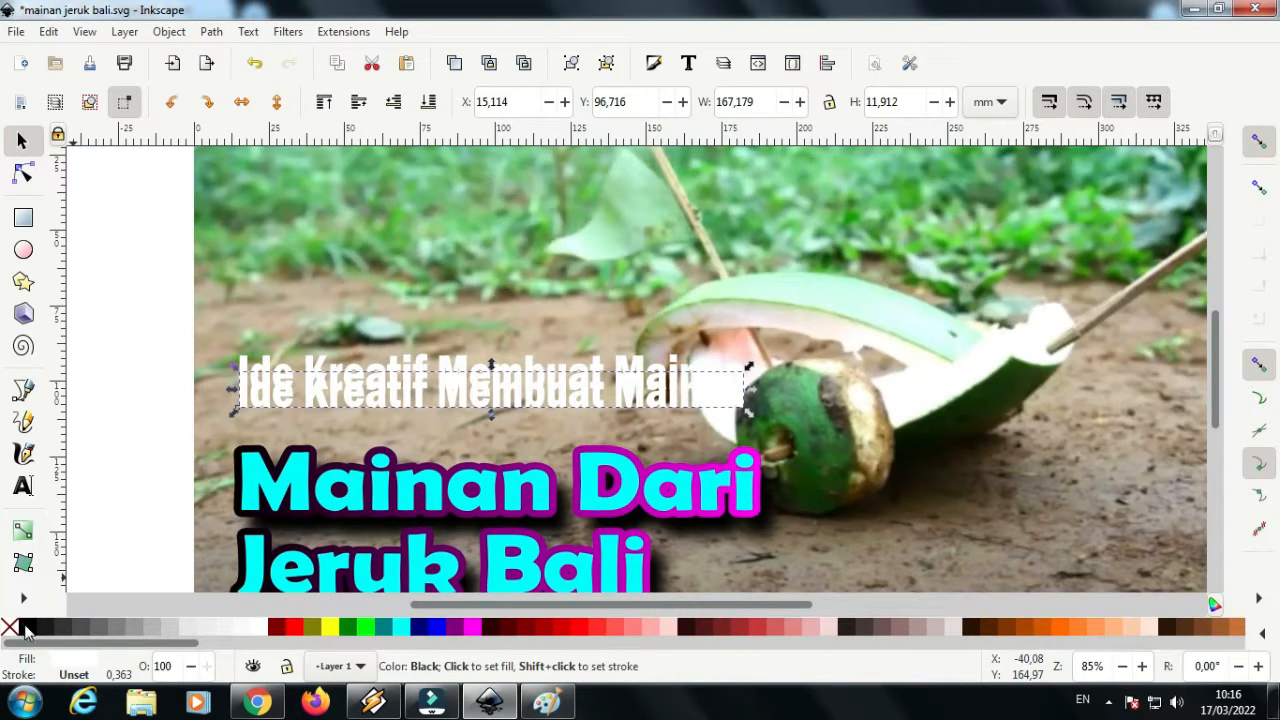
{"action": "left_click", "coordinate": [25, 630]}
Move the white subtitle down over the black copy, offset slightly up and left as a drop-shadow effect, and deselect it
{"action": "scroll", "coordinate": [595, 422], "scroll_direction": "up", "scroll_amount": 2}
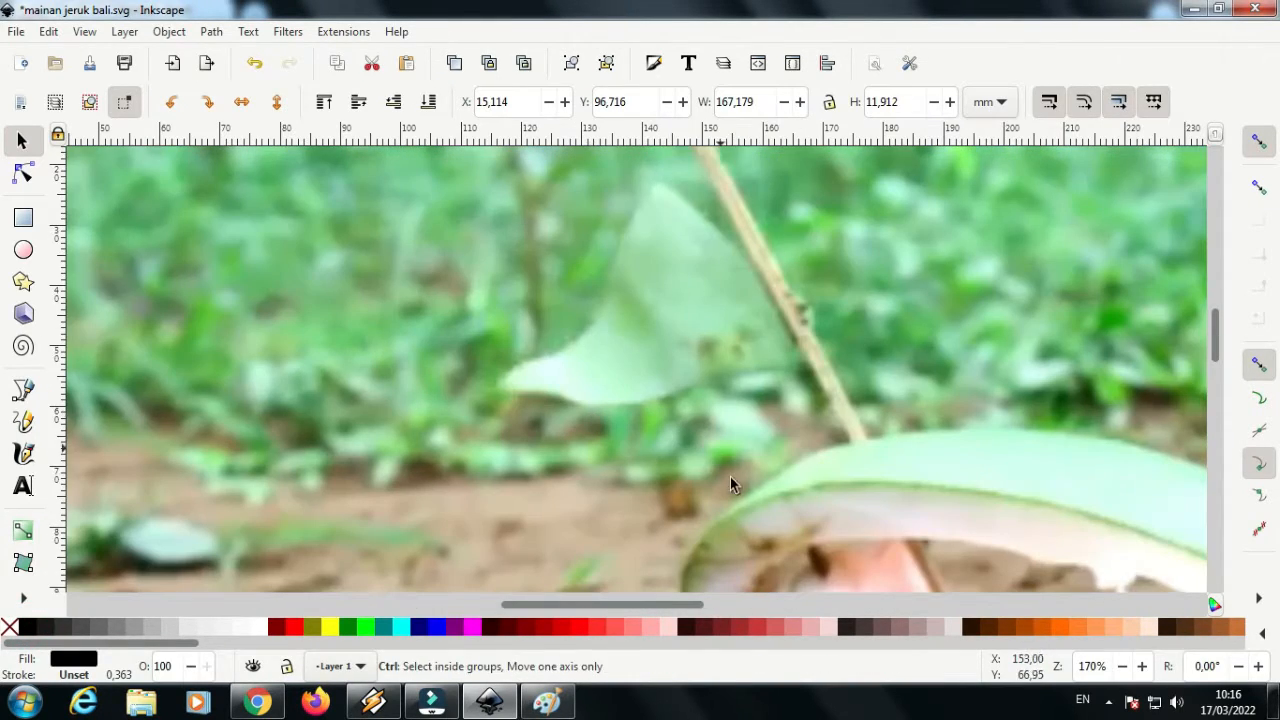
{"action": "scroll", "coordinate": [1053, 520], "scroll_direction": "down", "scroll_amount": 2}
{"action": "scroll", "coordinate": [1217, 368], "scroll_direction": "down", "scroll_amount": 7}
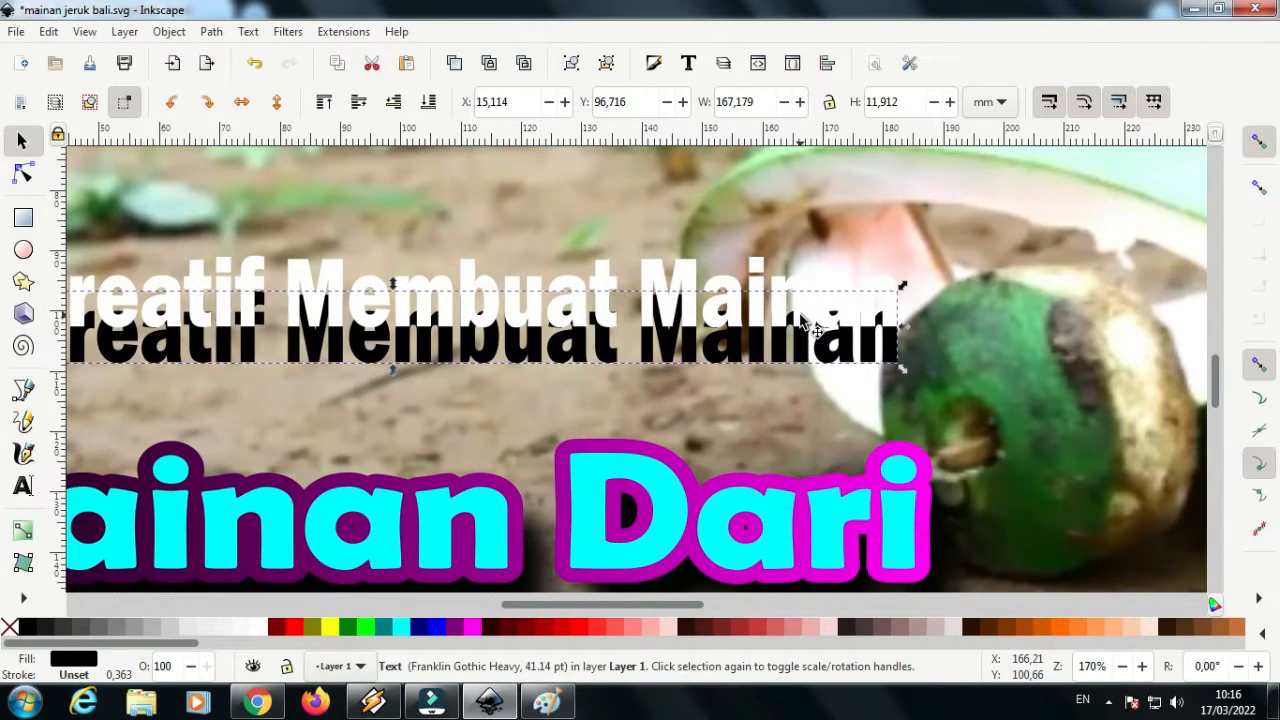
{"action": "left_click_drag", "start_coordinate": [805, 320], "coordinate": [797, 350]}
{"action": "scroll", "coordinate": [634, 420], "scroll_direction": "down", "scroll_amount": 2}
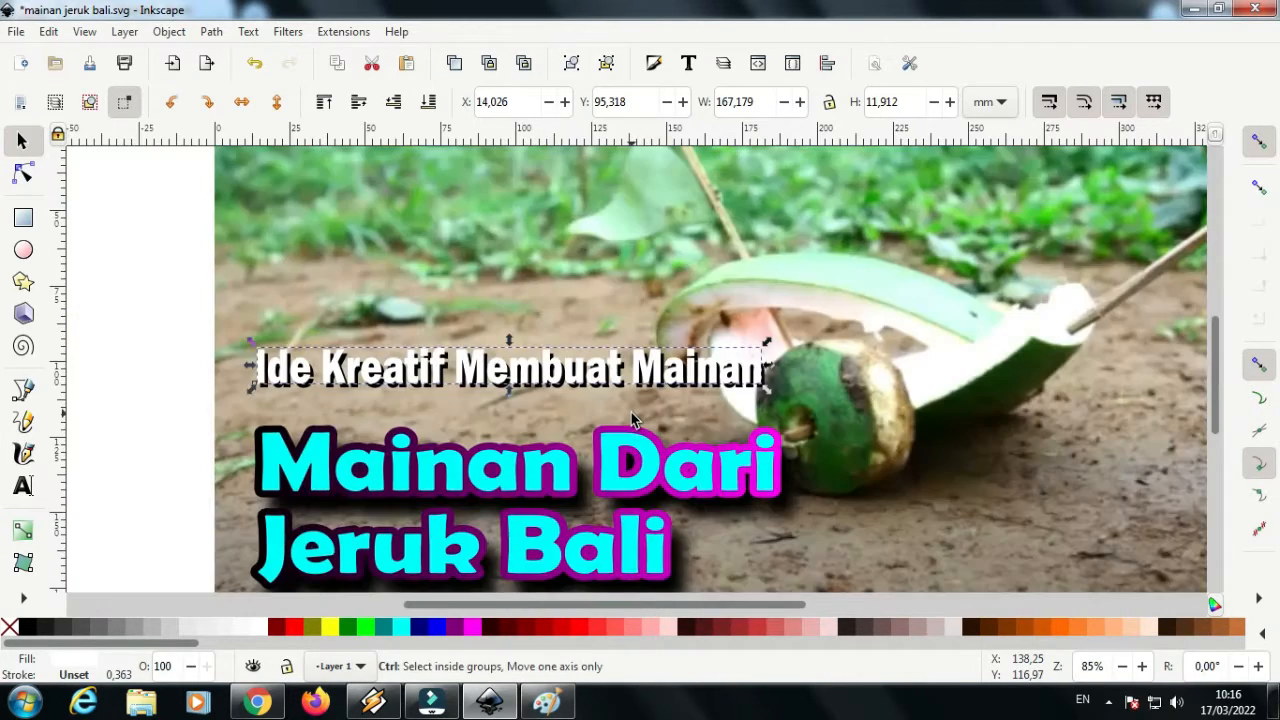
{"action": "left_click", "coordinate": [83, 370]}
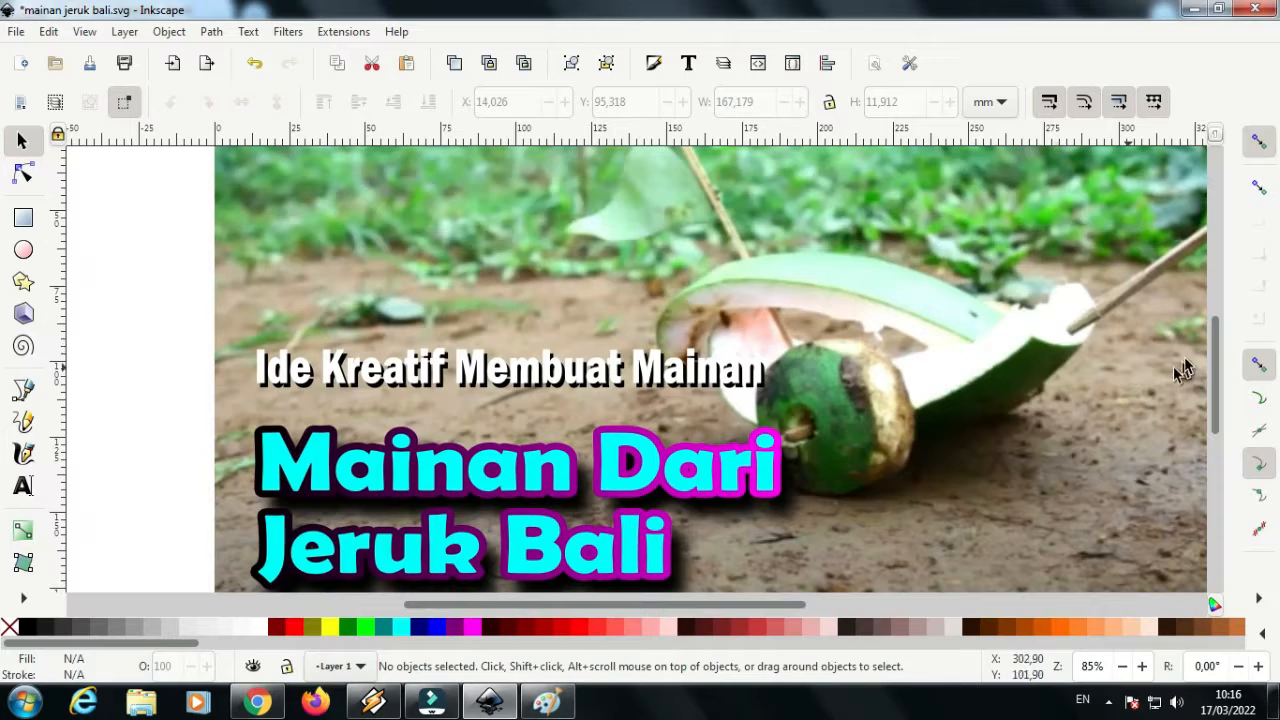
Draw a rectangle about 65 × 20 mm over the mirrored "CHANNEL" watermark in the image's upper-right corner
{"action": "scroll", "coordinate": [1218, 350], "scroll_direction": "down", "scroll_amount": 3}
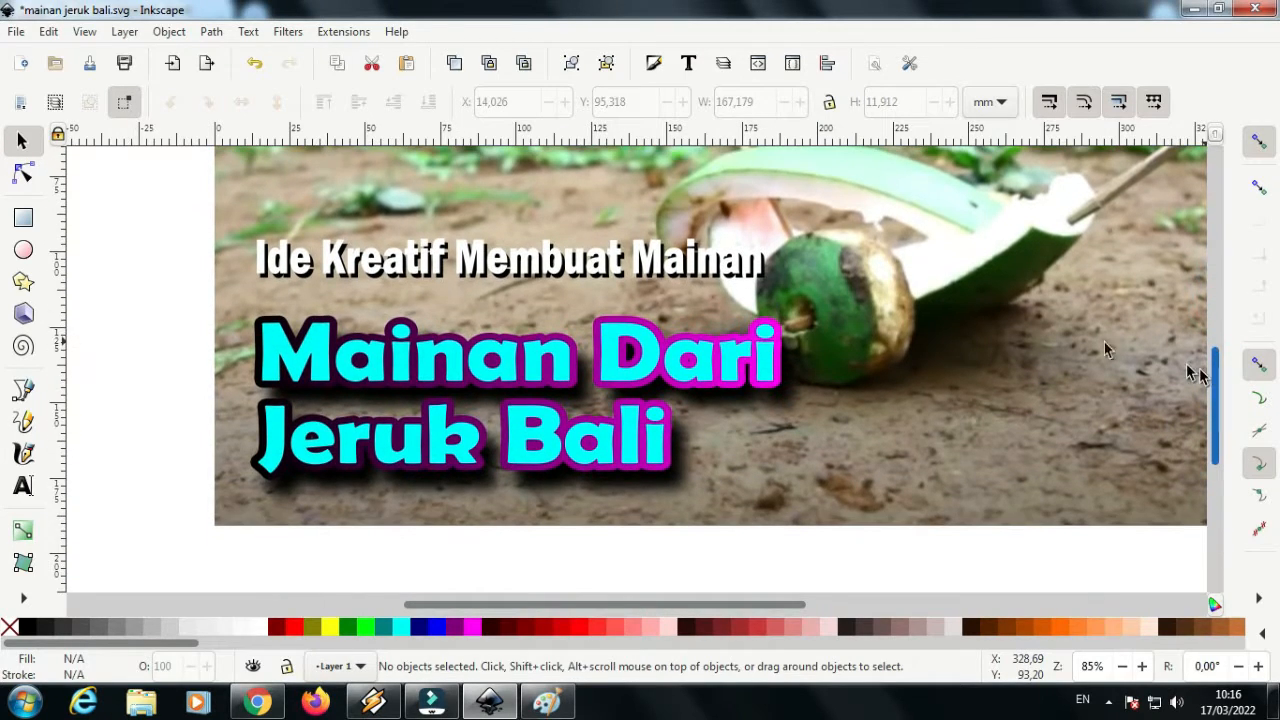
{"action": "scroll", "coordinate": [630, 312], "scroll_direction": "down", "scroll_amount": 2}
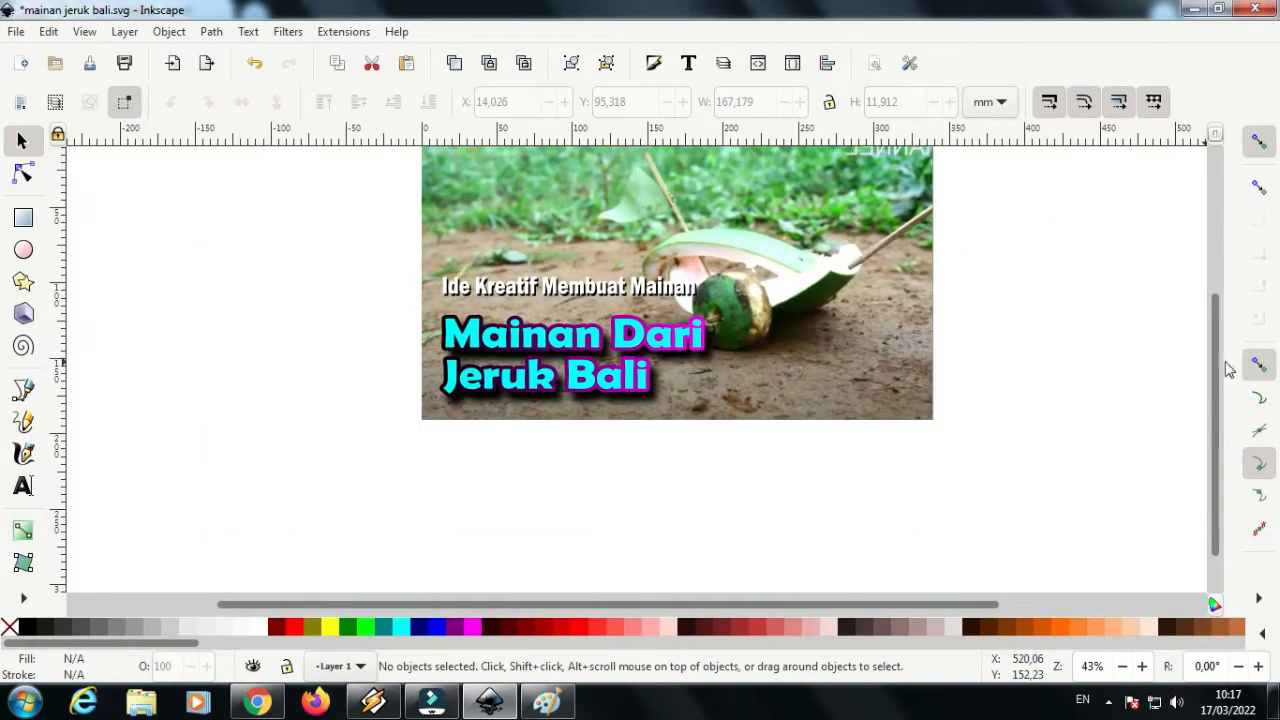
{"action": "left_click_drag", "start_coordinate": [1218, 368], "coordinate": [1220, 334]}
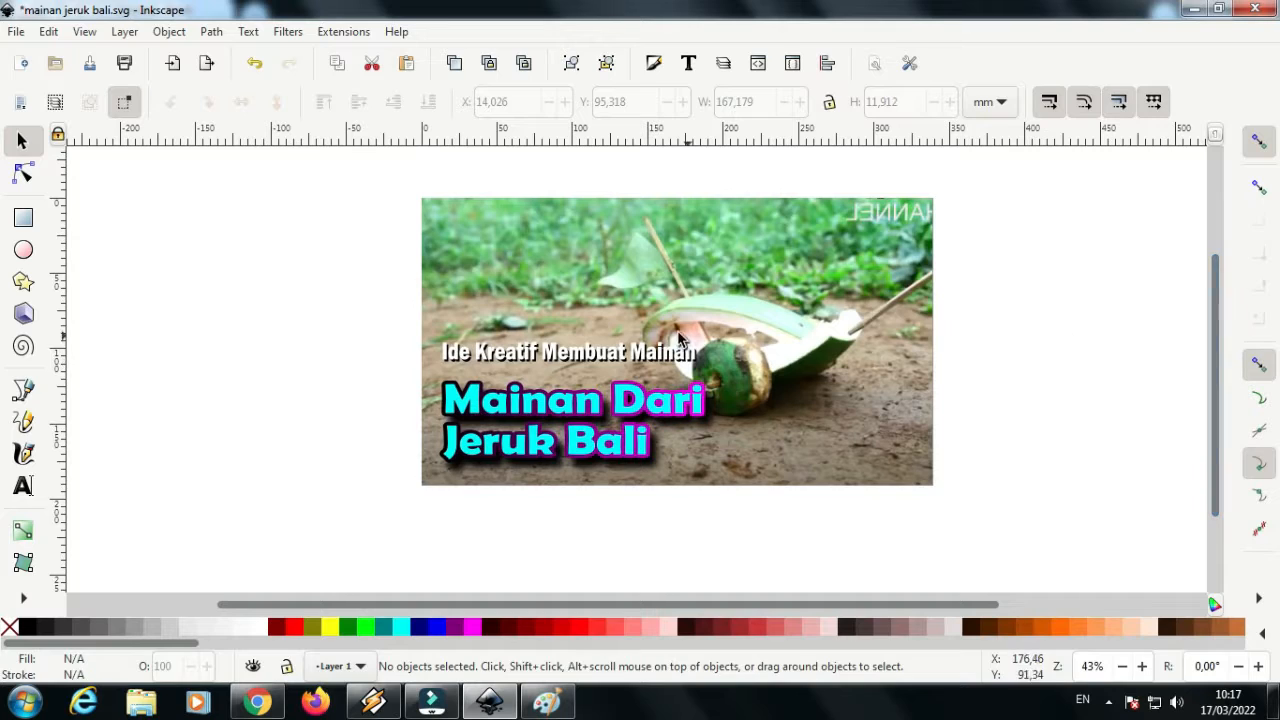
{"action": "scroll", "coordinate": [930, 258], "scroll_direction": "up", "scroll_amount": 4}
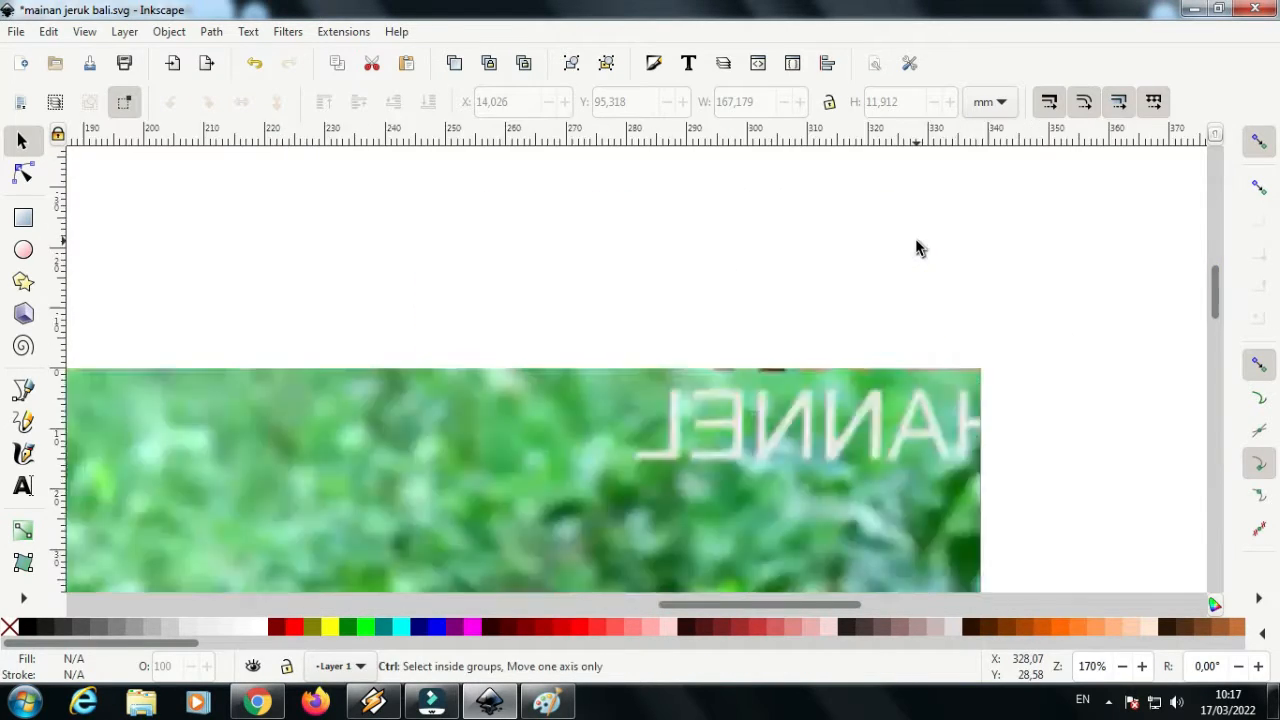
{"action": "left_click", "coordinate": [24, 219]}
{"action": "left_click_drag", "start_coordinate": [586, 372], "coordinate": [982, 490]}
{"action": "left_click_drag", "start_coordinate": [979, 497], "coordinate": [980, 491]}
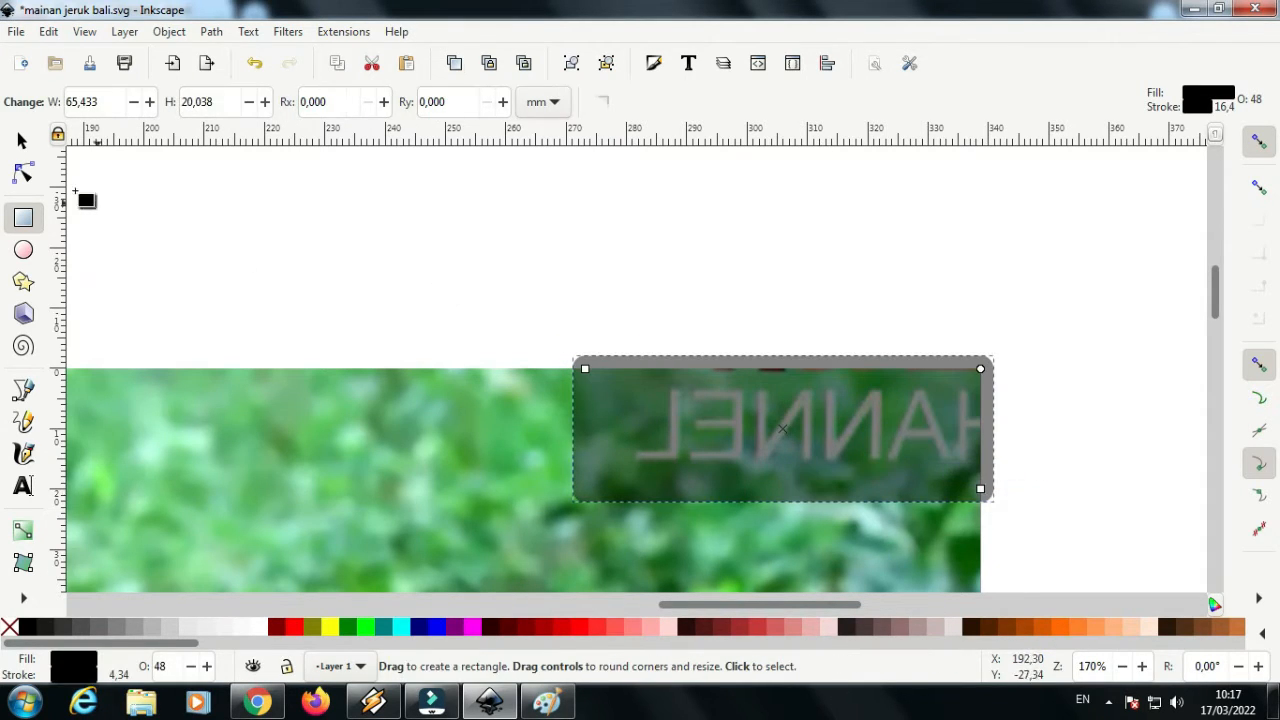
Remove the stroke from the rectangle covering the watermark
{"action": "left_click", "coordinate": [24, 141]}
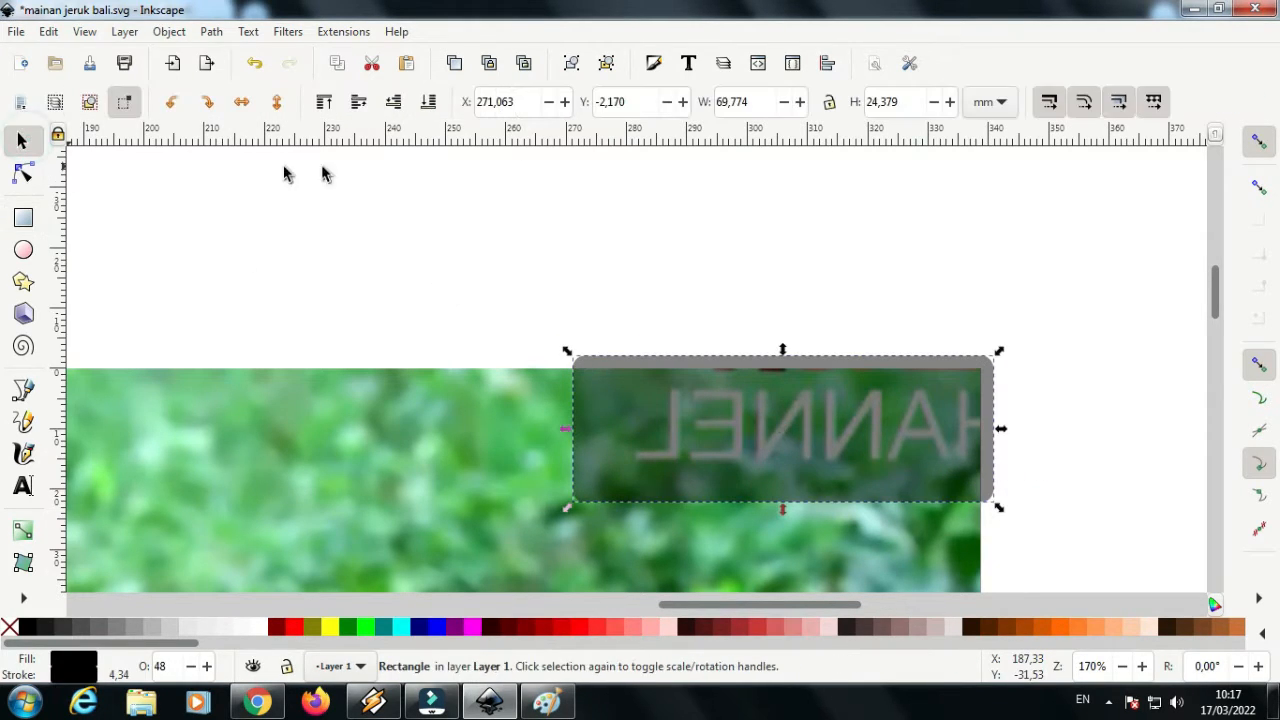
{"action": "left_click", "coordinate": [654, 64]}
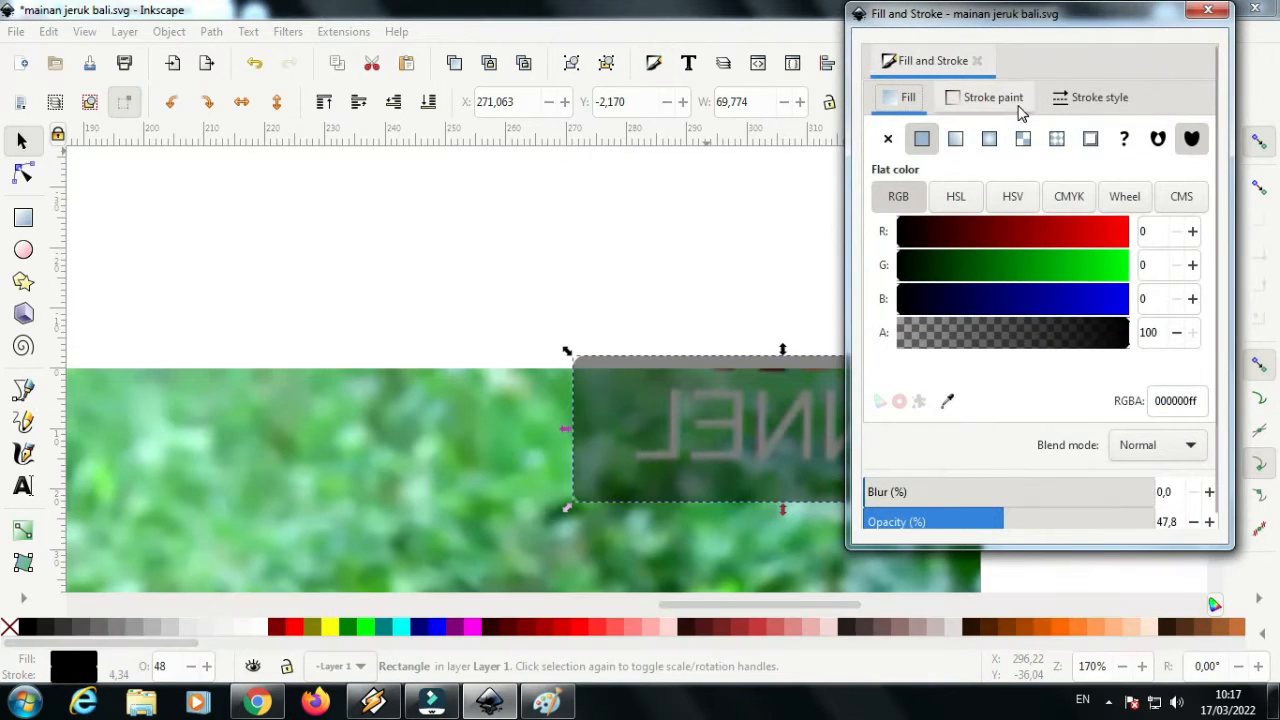
{"action": "left_click", "coordinate": [1000, 97]}
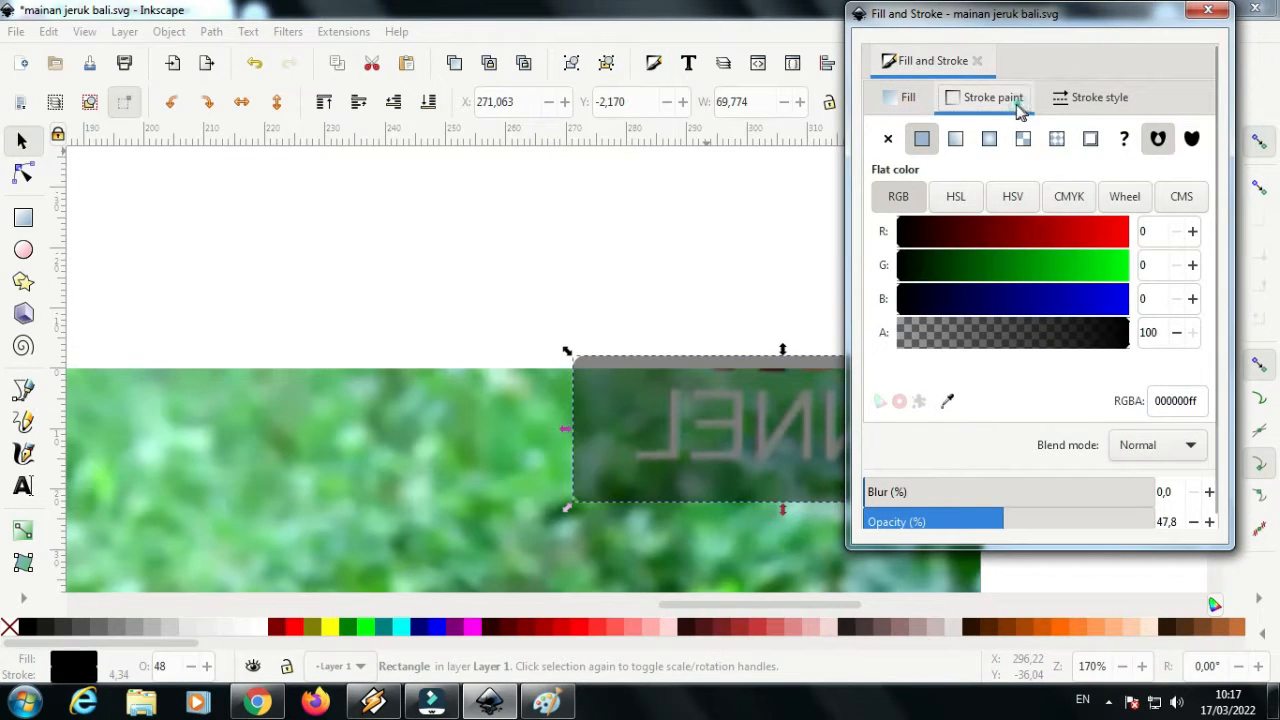
{"action": "left_click", "coordinate": [887, 138]}
{"action": "left_click", "coordinate": [1207, 12]}
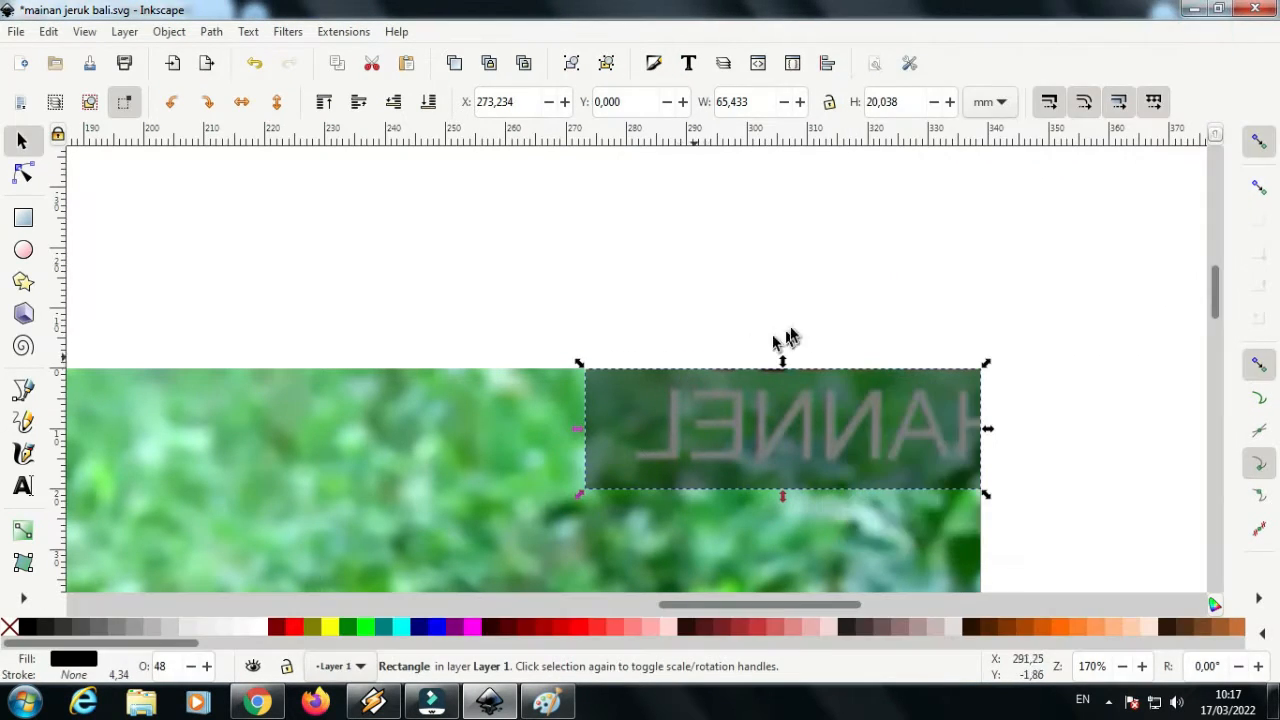
Fill the watermark rectangle with the green 3fb249 sampled from the image's foliage
{"action": "left_click", "coordinate": [655, 66]}
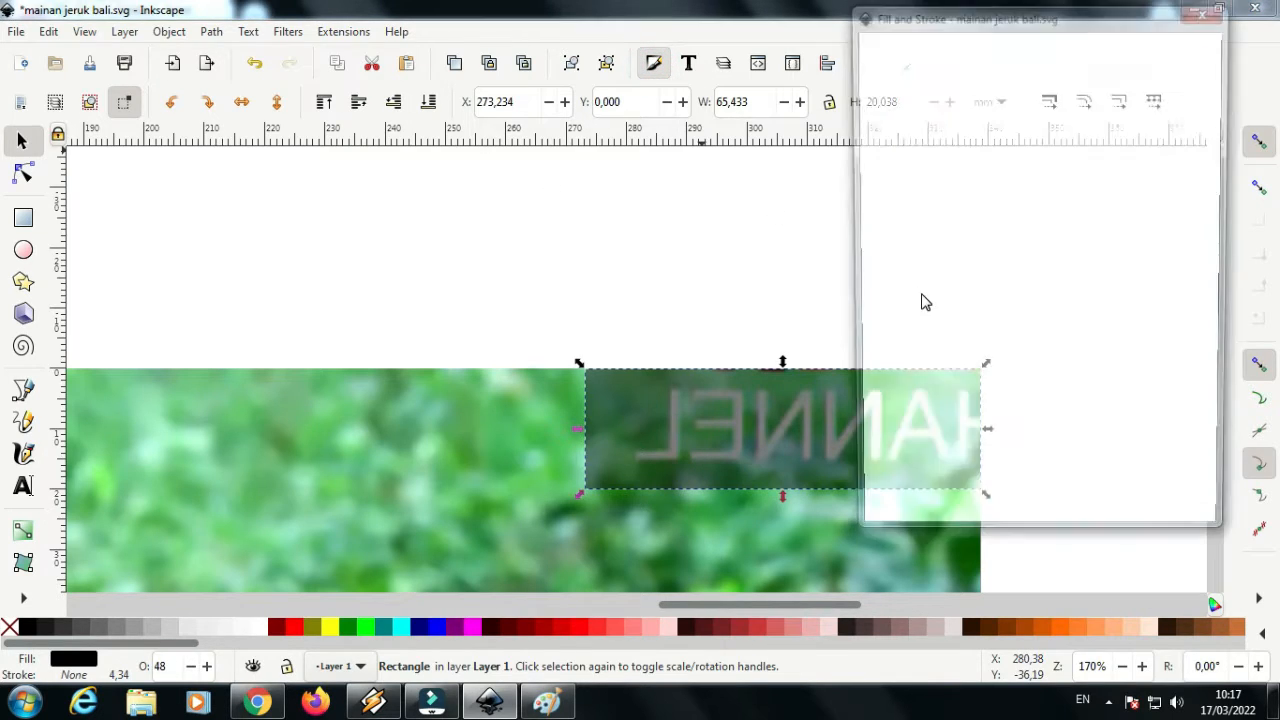
{"action": "left_click", "coordinate": [948, 402]}
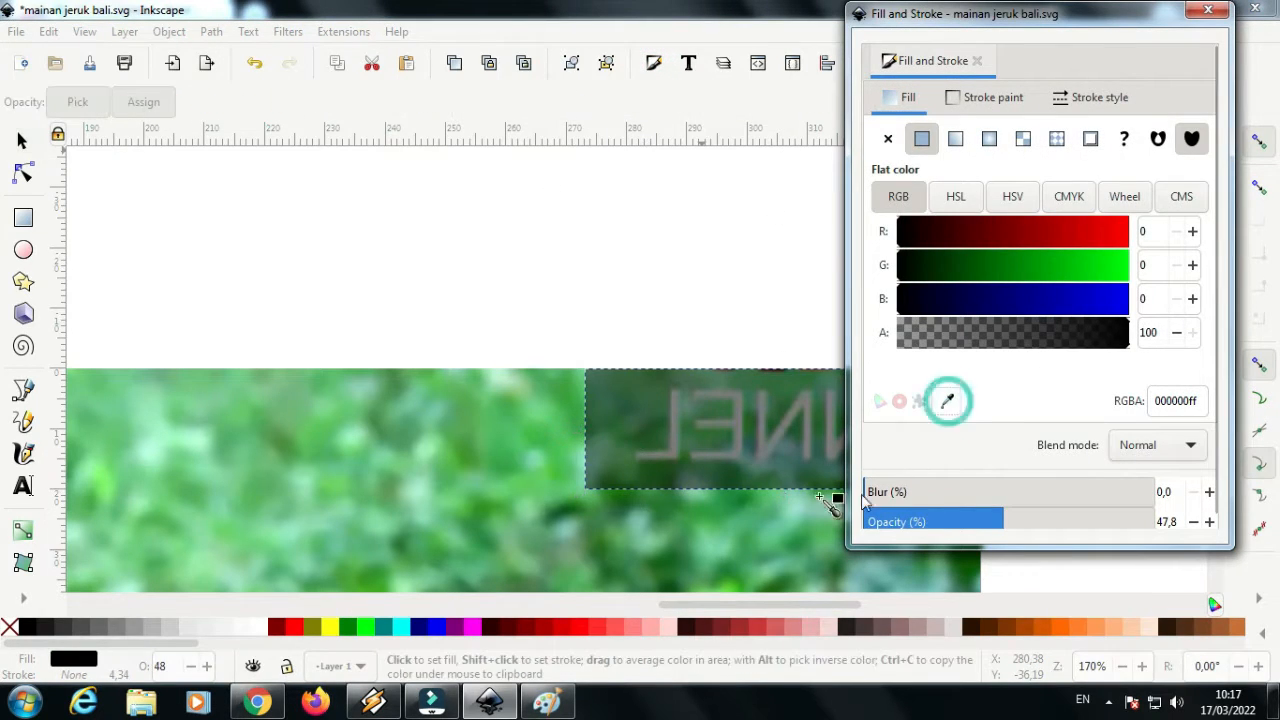
{"action": "left_click", "coordinate": [609, 462]}
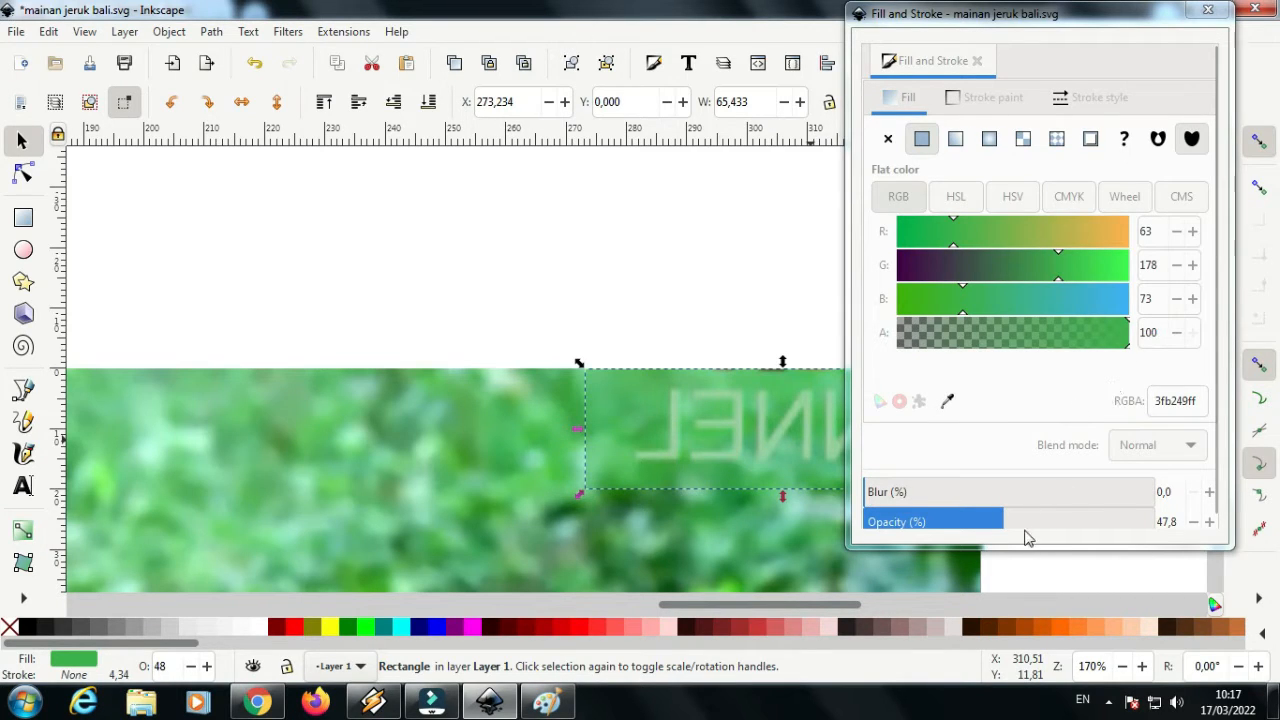
Set the green rectangle's blur to about 20.5% and its opacity to about 95.8%
{"action": "left_click_drag", "start_coordinate": [1000, 525], "coordinate": [1096, 527]}
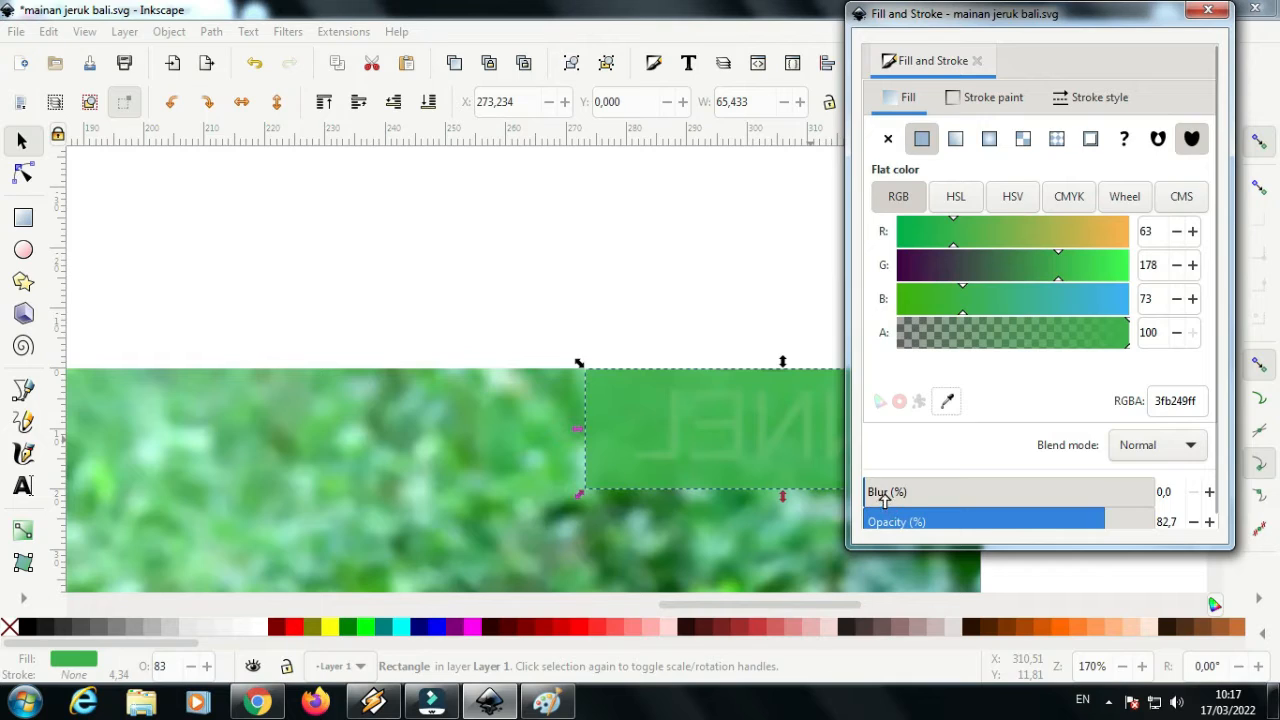
{"action": "left_click_drag", "start_coordinate": [884, 499], "coordinate": [923, 498]}
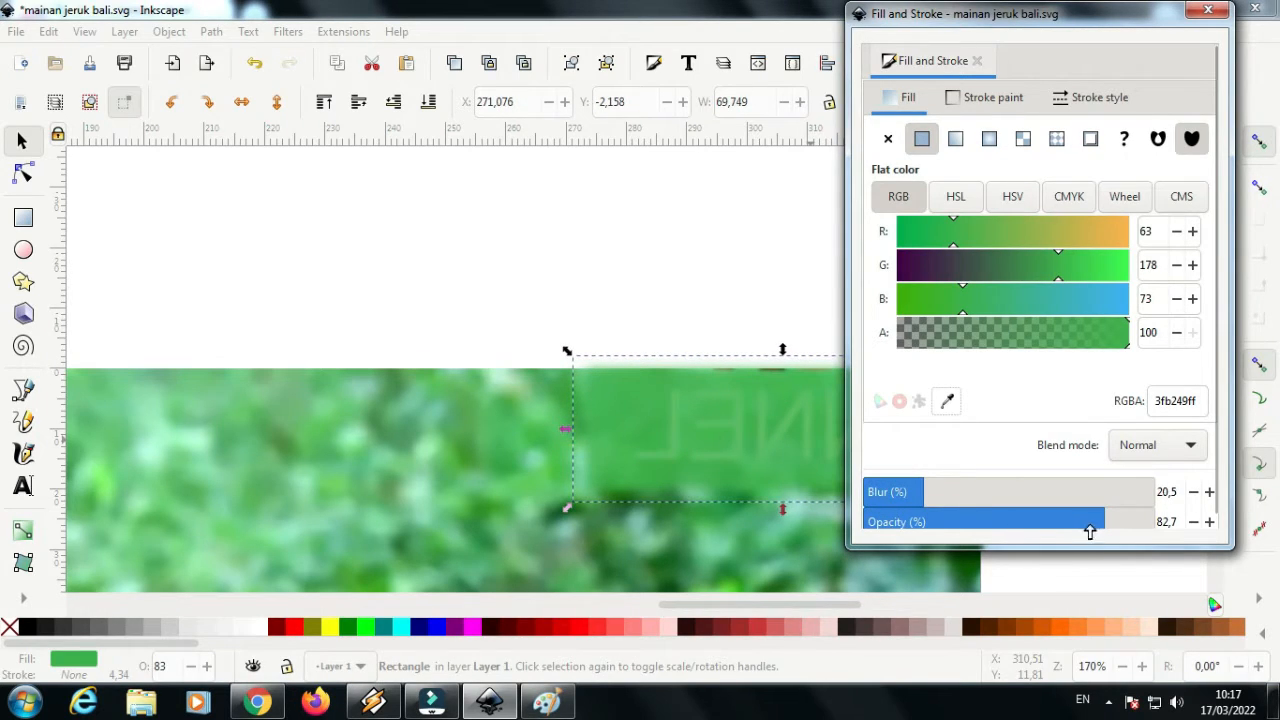
{"action": "left_click_drag", "start_coordinate": [1098, 527], "coordinate": [1142, 525]}
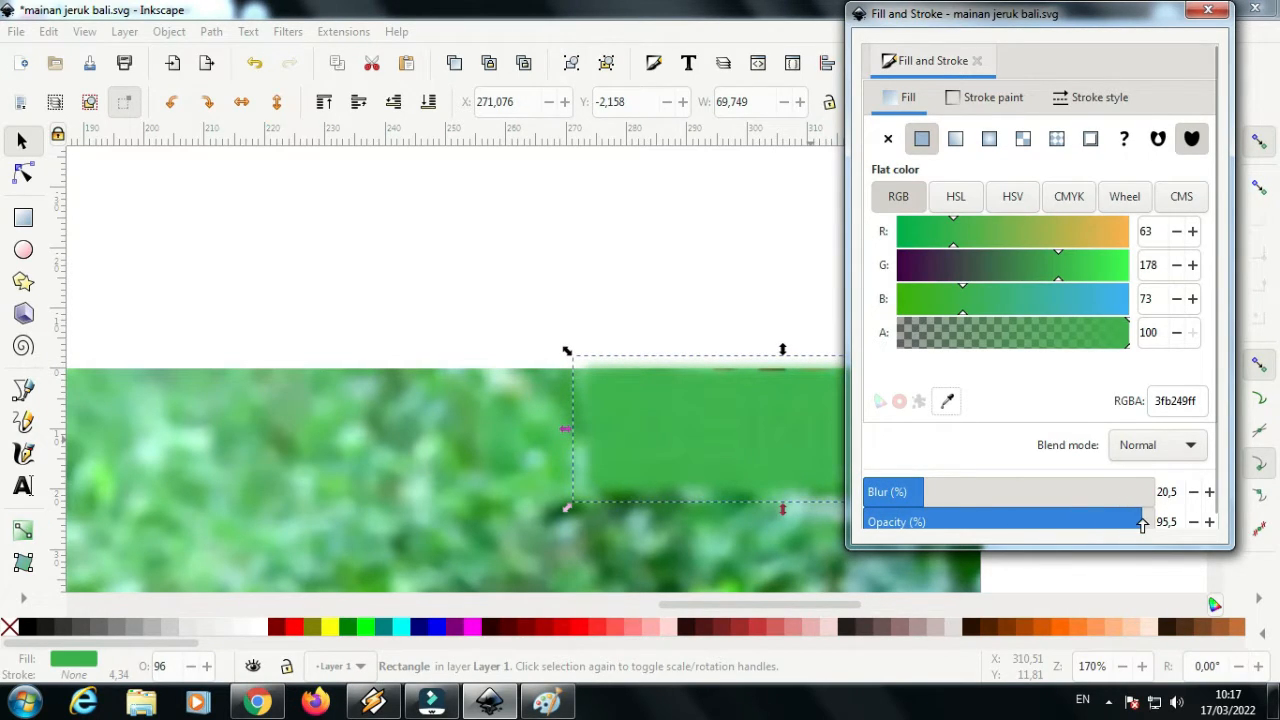
{"action": "left_click", "coordinate": [979, 62]}
Deselect the green rectangle and save the changes to mainan jeruk bali.svg
{"action": "scroll", "coordinate": [791, 246], "scroll_direction": "down", "scroll_amount": 4}
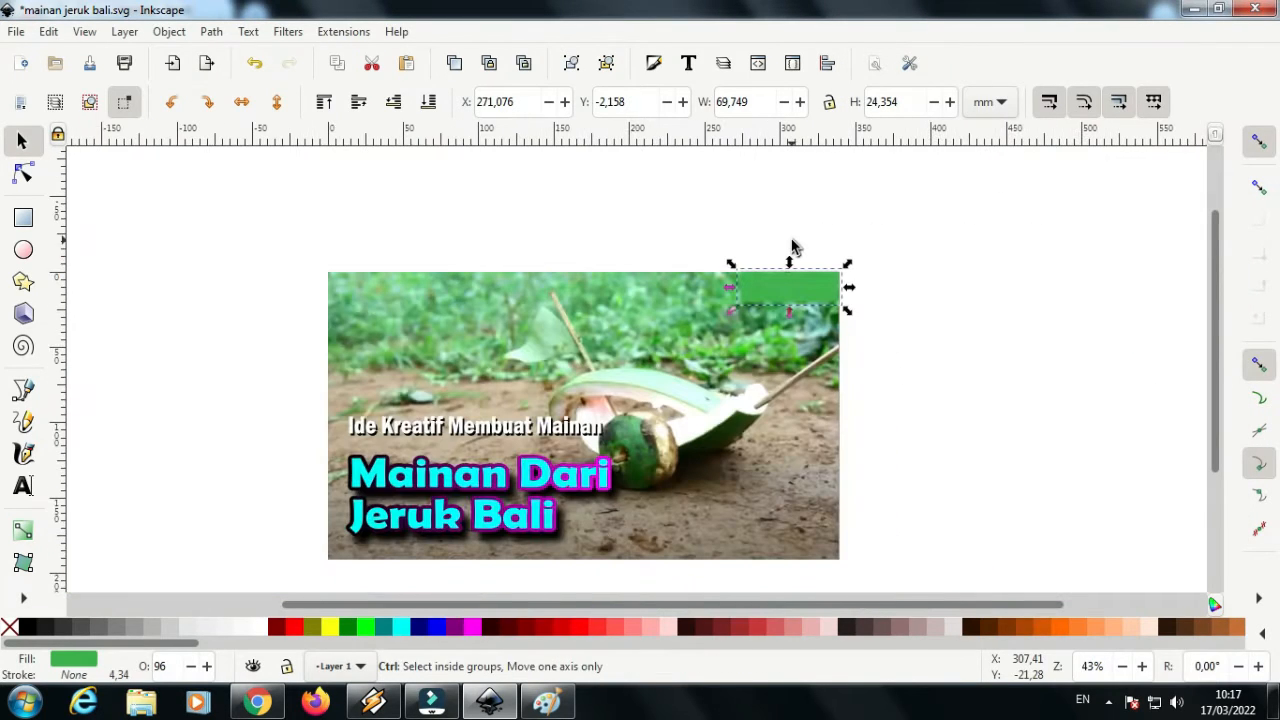
{"action": "left_click", "coordinate": [902, 345]}
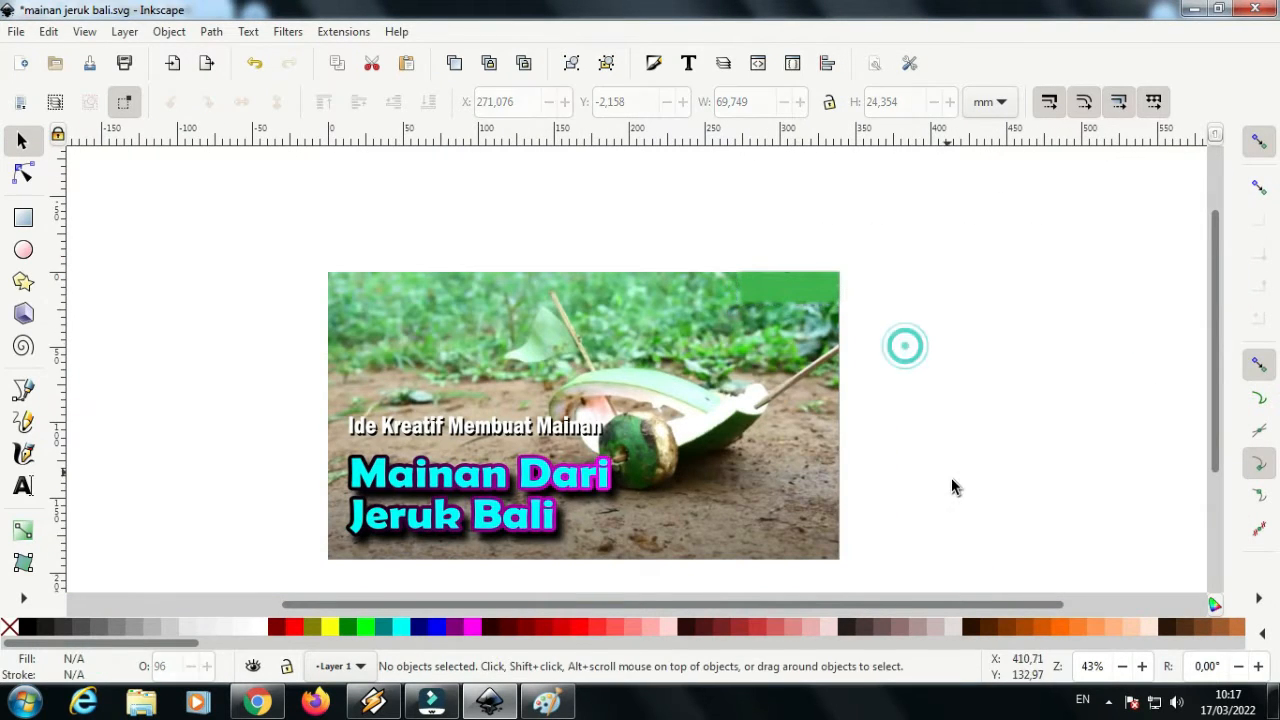
{"action": "left_click", "coordinate": [20, 36]}
{"action": "left_click", "coordinate": [50, 166]}
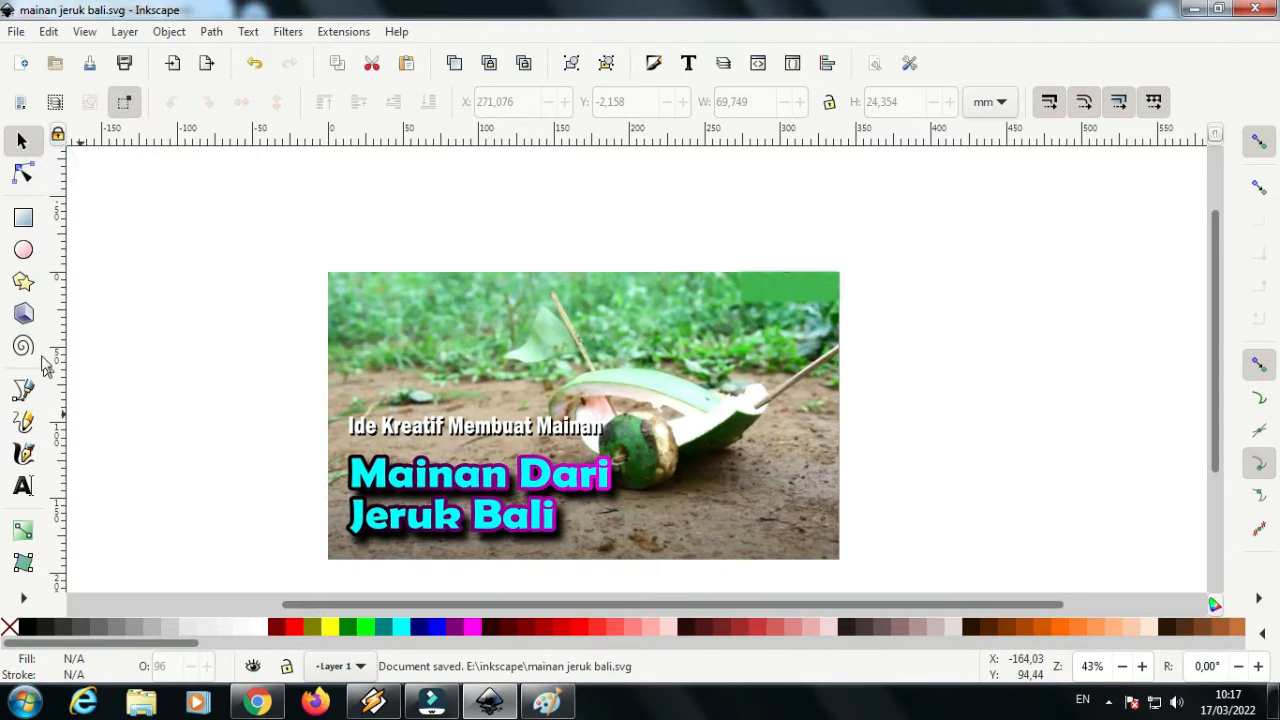
Draw a rectangle of 338.667 × 190.5 mm covering the whole page from corner to corner
{"action": "left_click", "coordinate": [23, 217]}
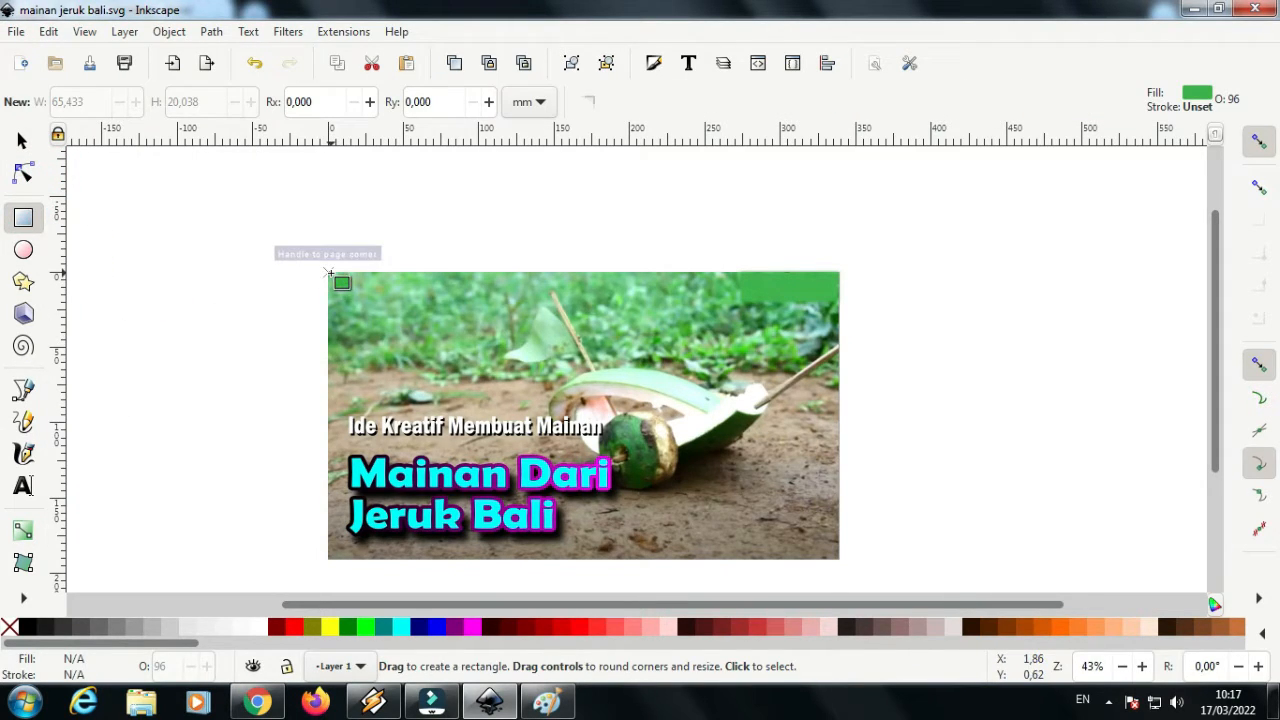
{"action": "left_click_drag", "start_coordinate": [329, 273], "coordinate": [839, 559]}
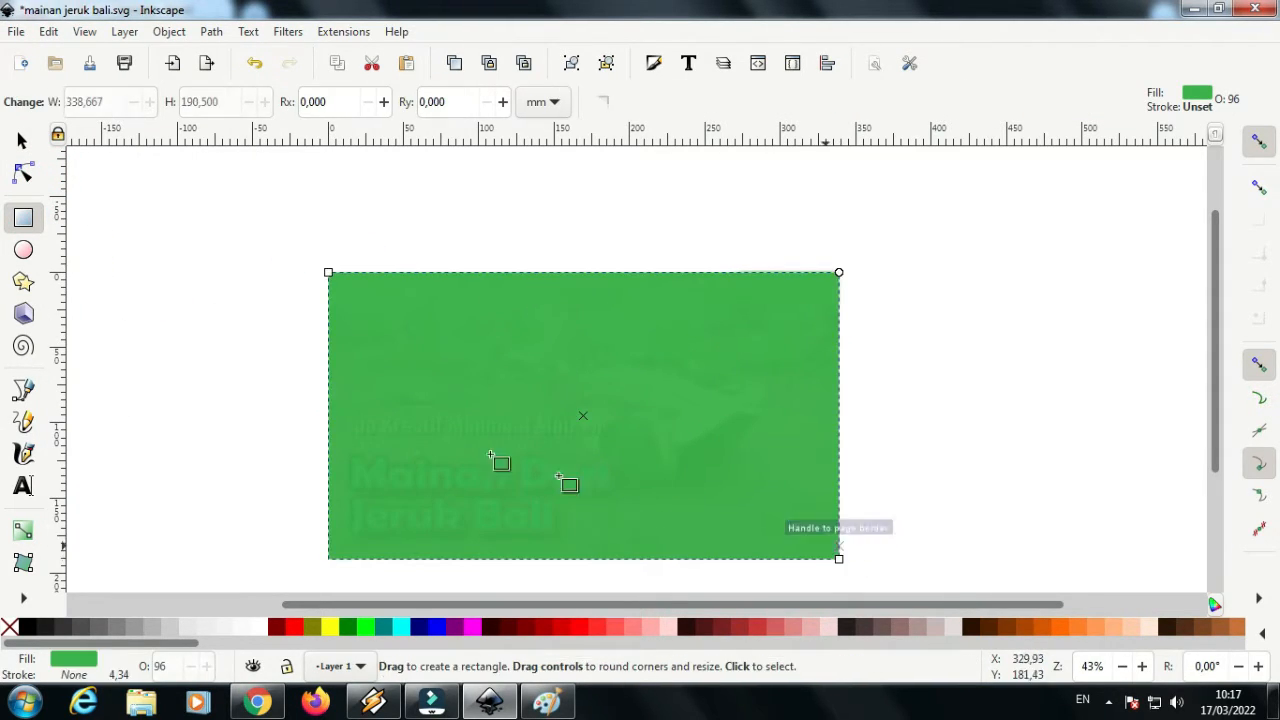
Clip the title, subtitle and green watermark cover to the page-sized rectangle by selecting them all and setting it as the clip
{"action": "left_click", "coordinate": [22, 141]}
{"action": "left_click_drag", "start_coordinate": [210, 204], "coordinate": [872, 567]}
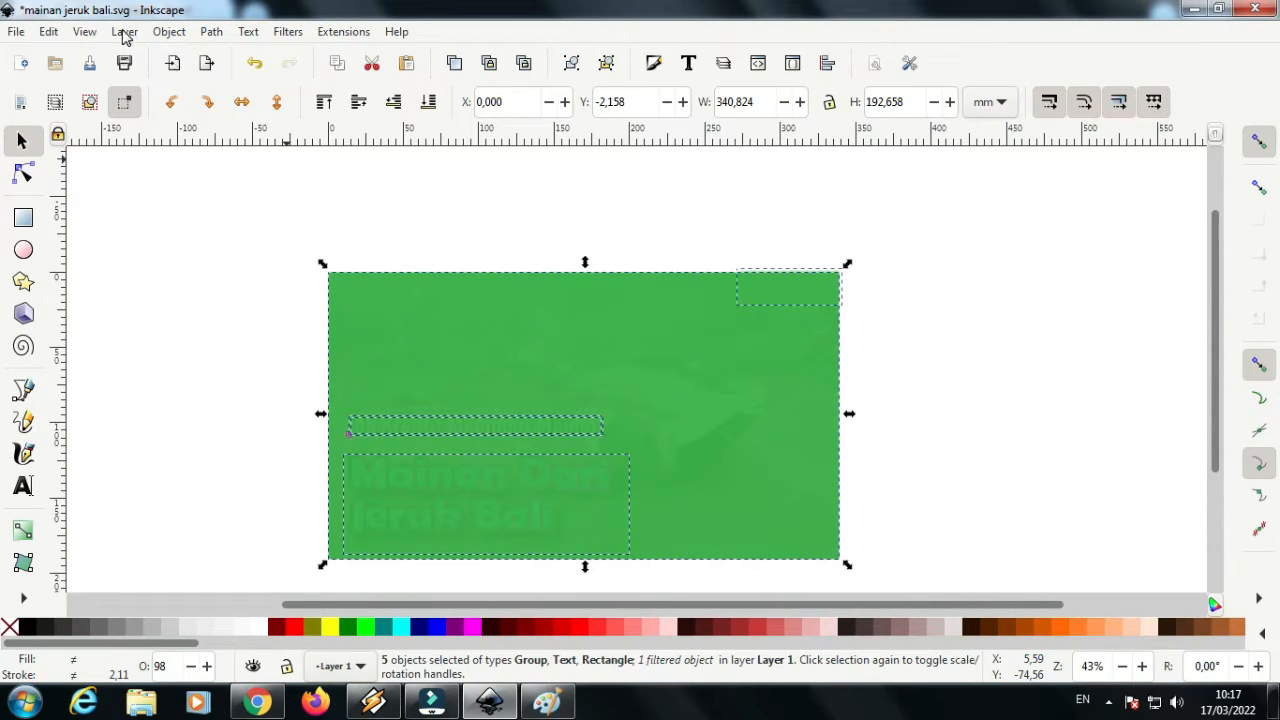
{"action": "left_click", "coordinate": [163, 32]}
{"action": "mouse_move", "coordinate": [215, 259]}
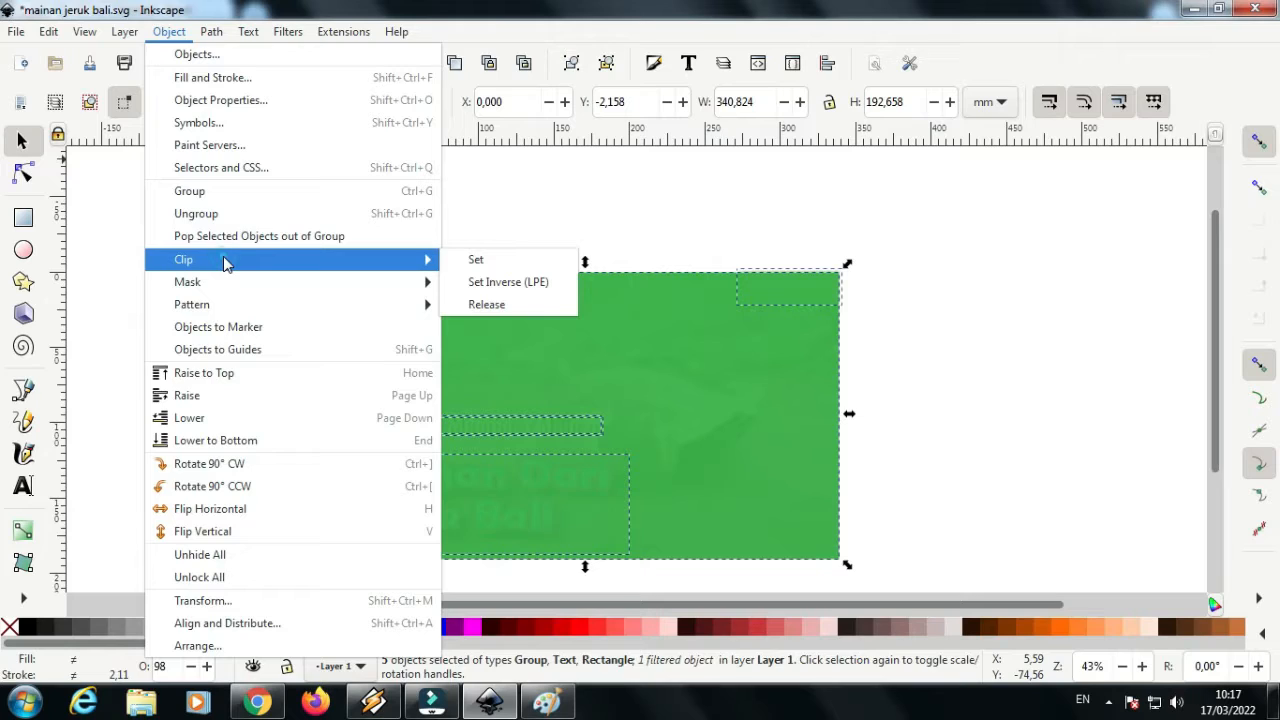
{"action": "left_click", "coordinate": [476, 260]}
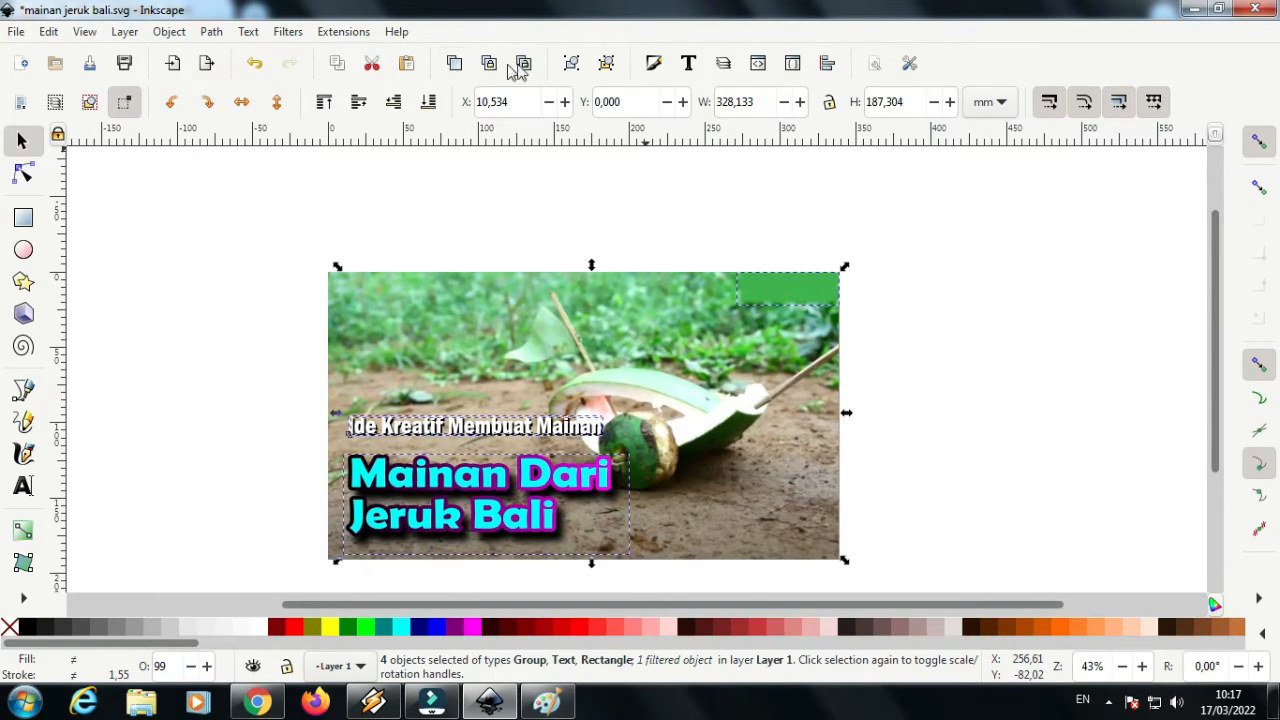
{"action": "left_click", "coordinate": [886, 245]}
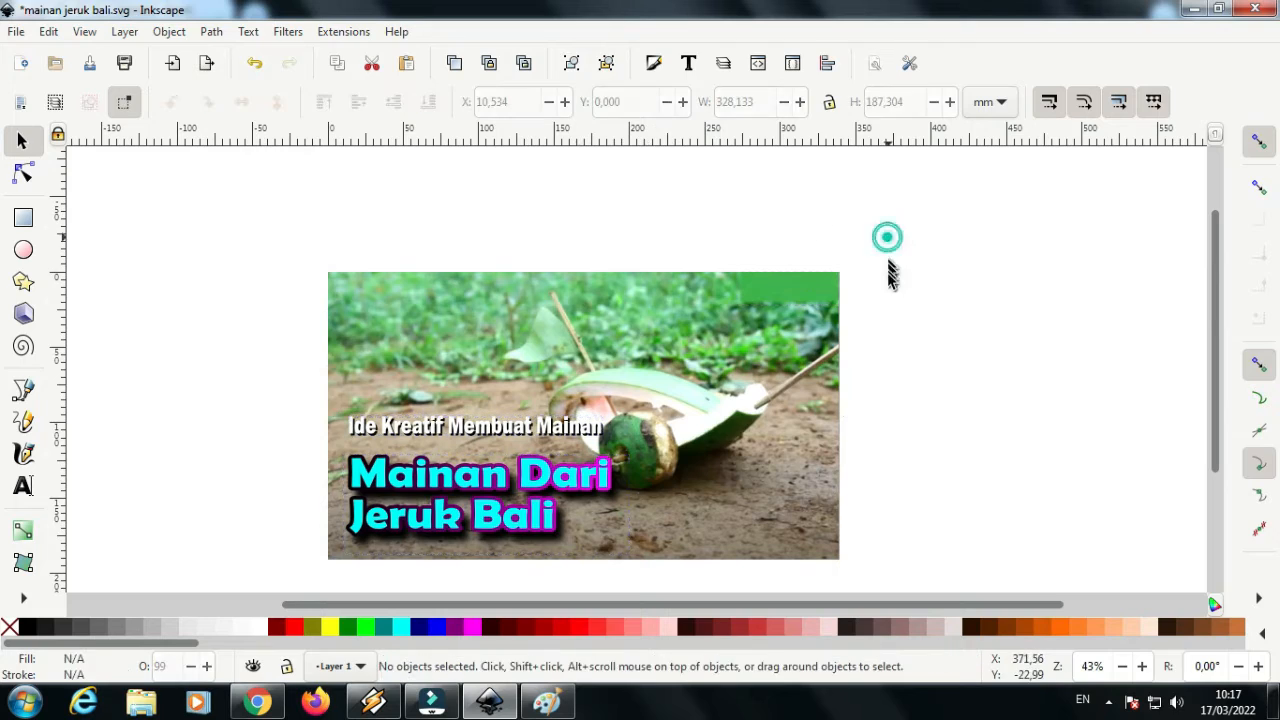
Unlock the background photo, group it with the green watermark rectangle and lower the group to the bottom behind the texts
{"action": "right_click", "coordinate": [762, 368]}
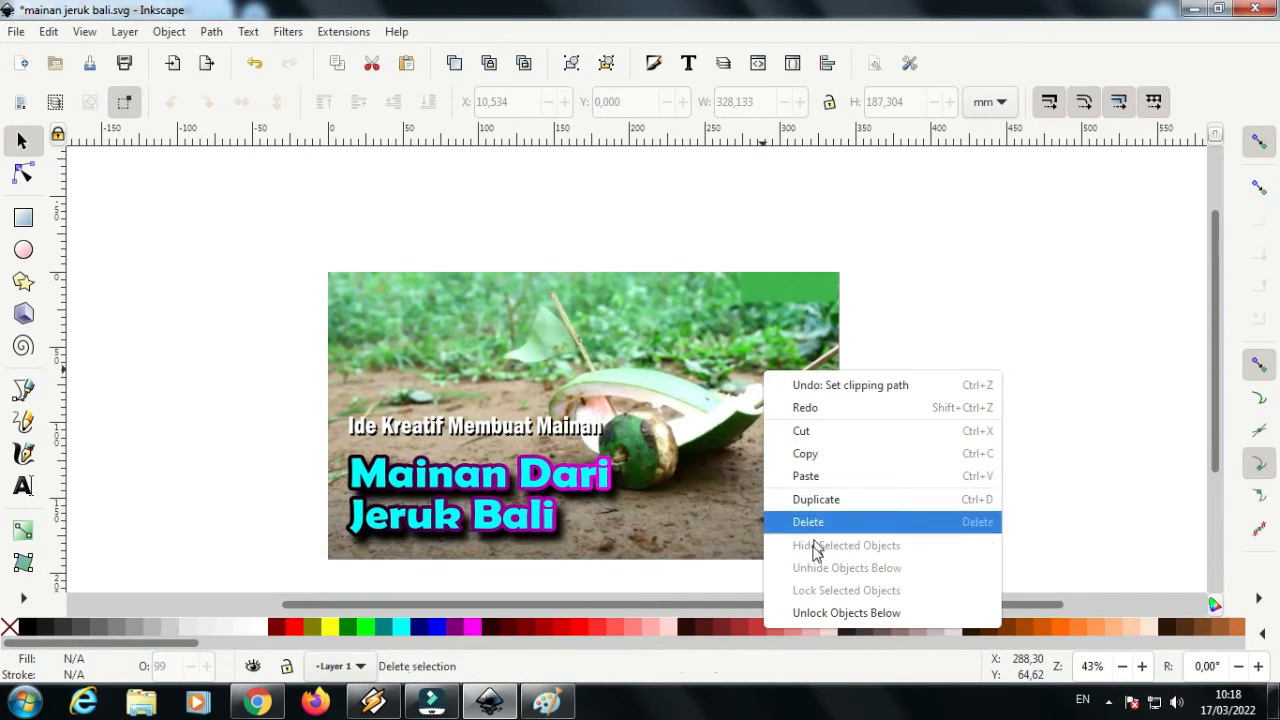
{"action": "left_click", "coordinate": [828, 612]}
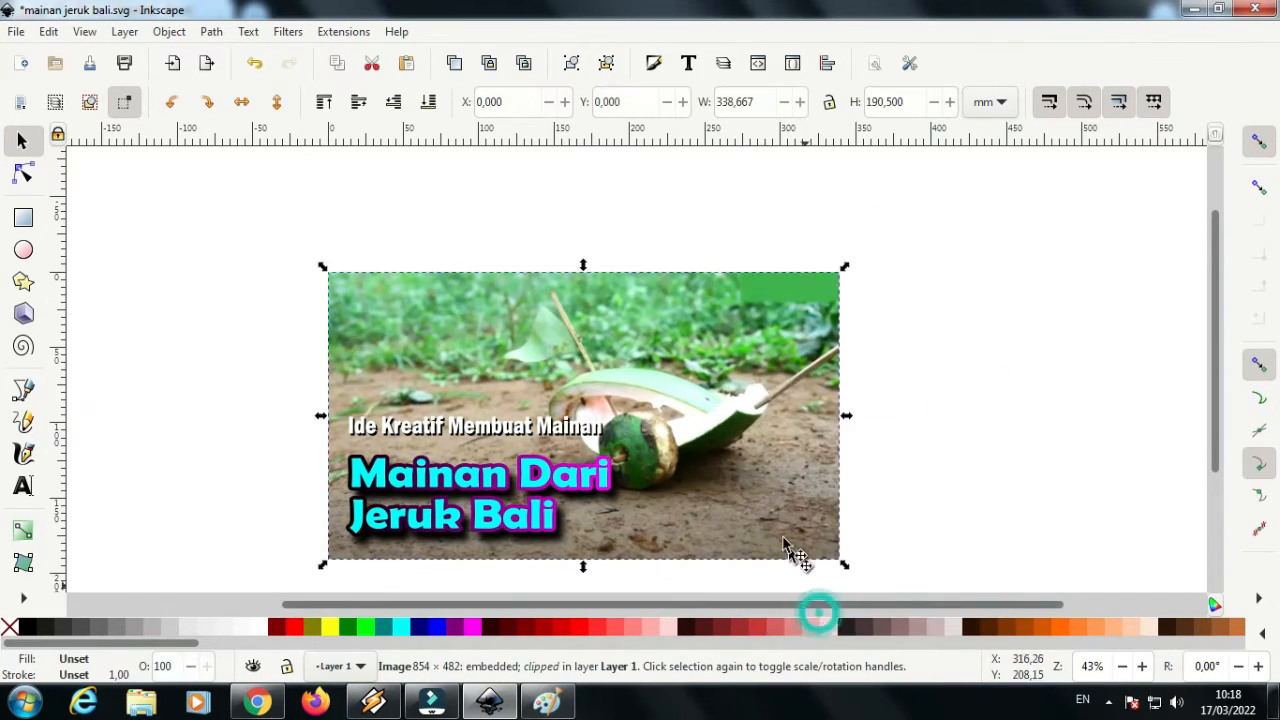
{"action": "left_click", "coordinate": [785, 296], "text": "shift"}
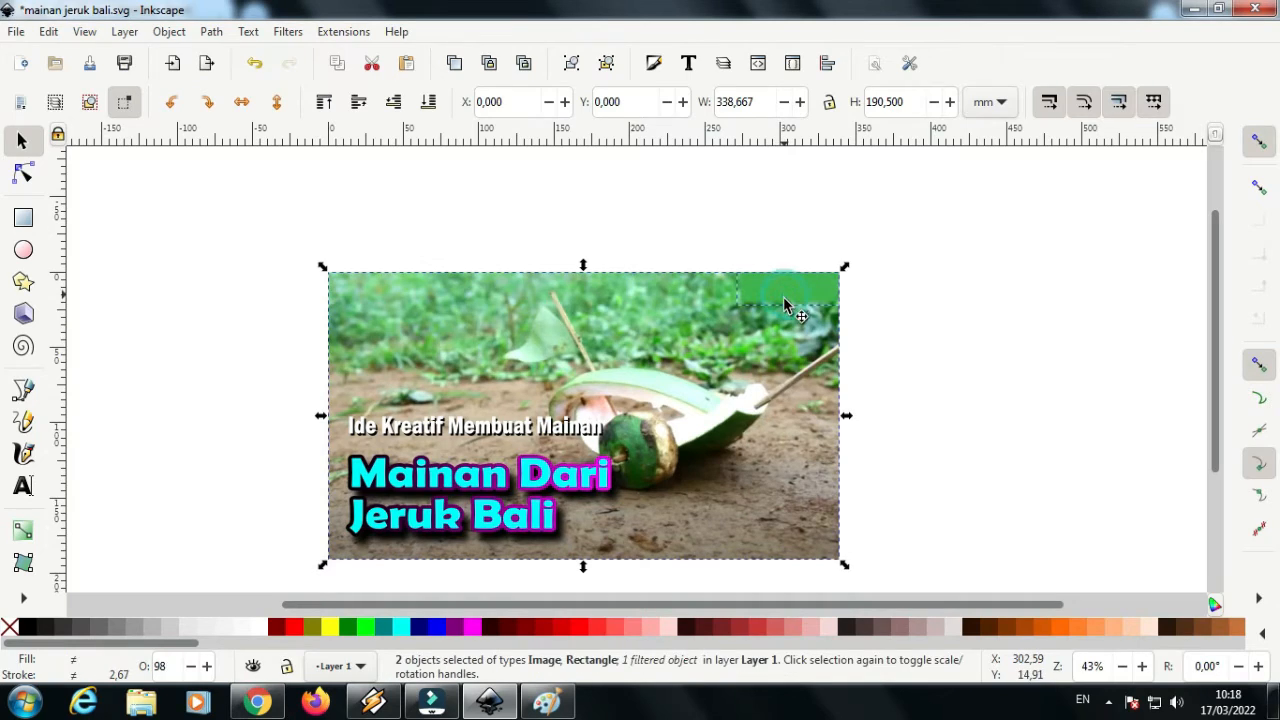
{"action": "left_click", "coordinate": [574, 65]}
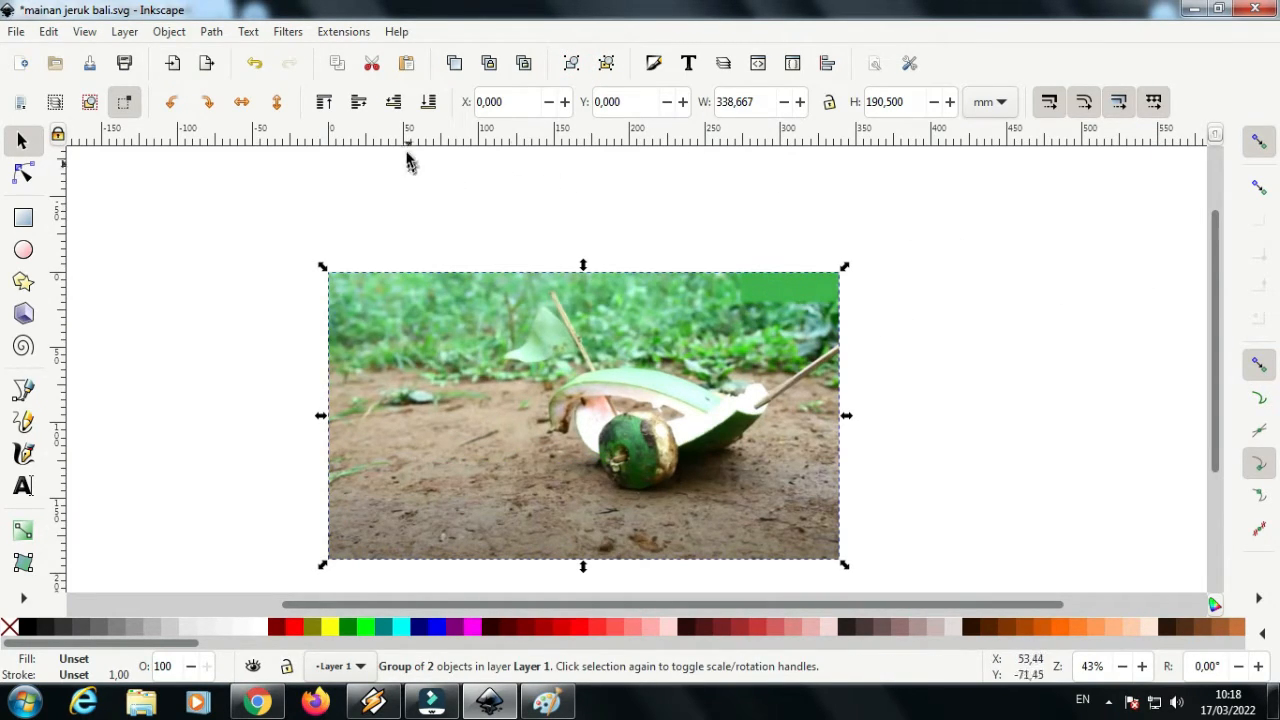
{"action": "left_click", "coordinate": [427, 103]}
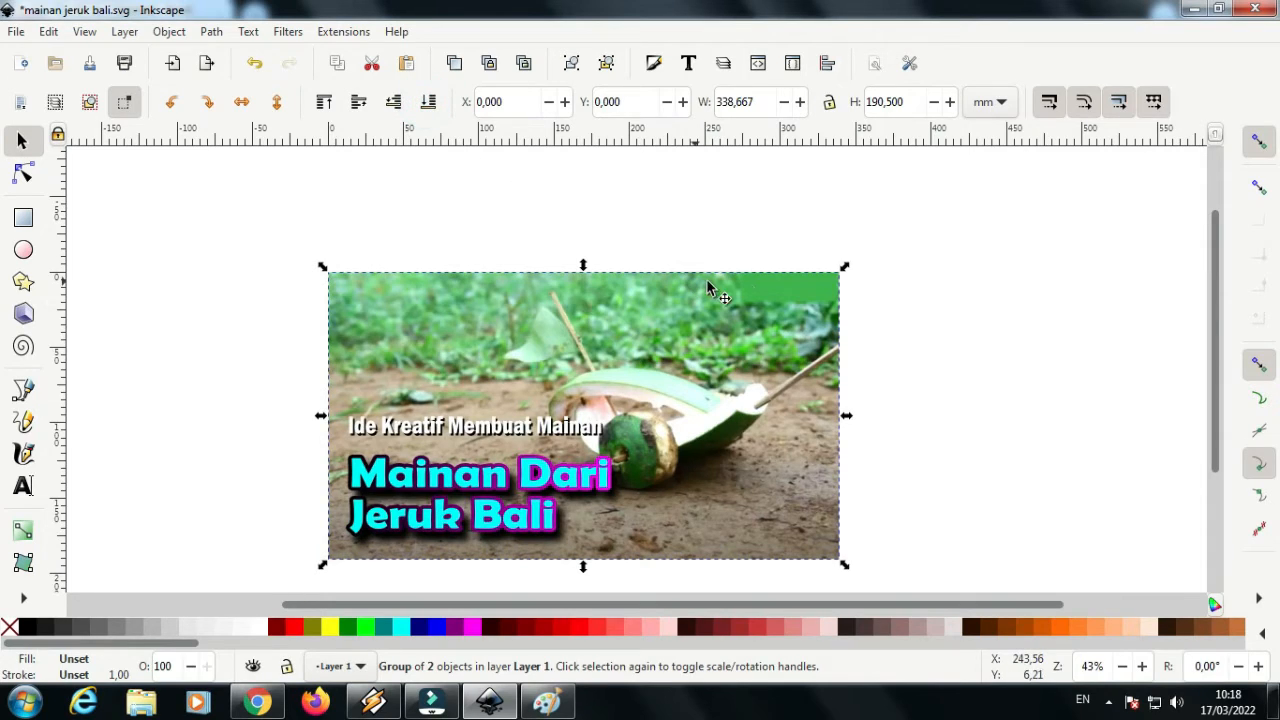
Deselect the photo group and save the clipped thumbnail to mainan jeruk bali.svg
{"action": "left_click_drag", "start_coordinate": [1218, 373], "coordinate": [1149, 405]}
{"action": "left_click", "coordinate": [1042, 405]}
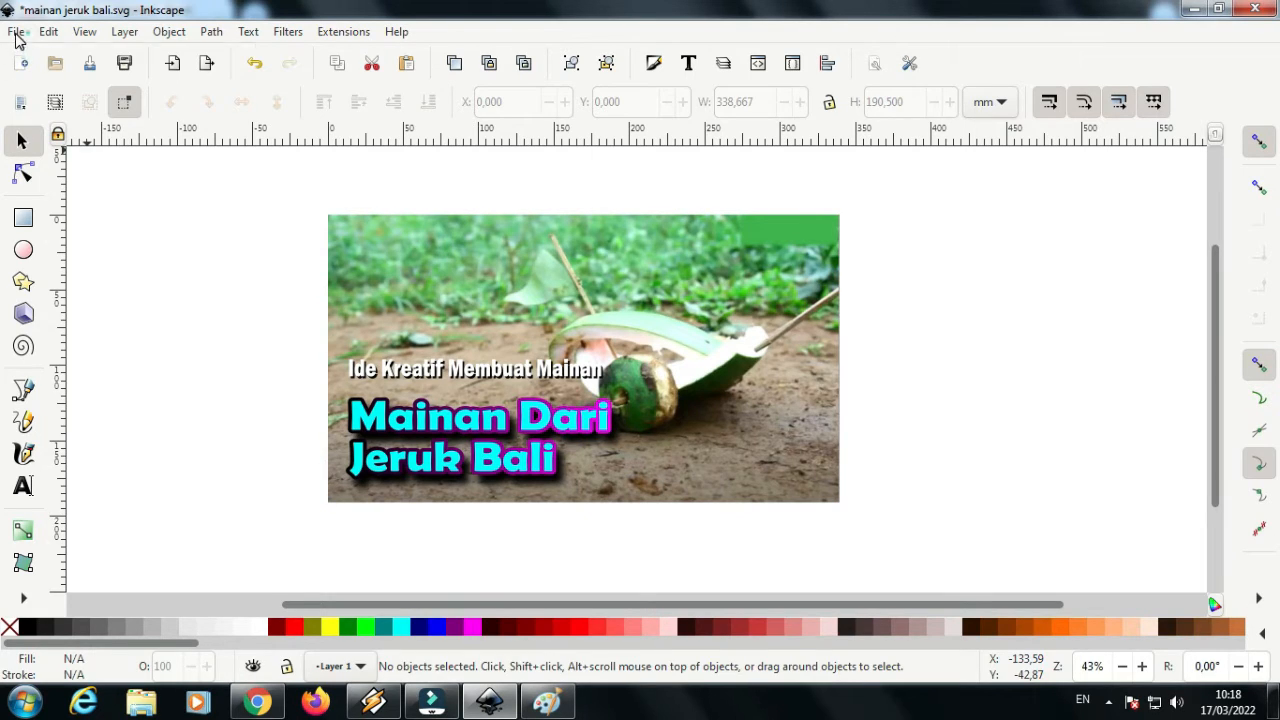
{"action": "left_click", "coordinate": [16, 32]}
{"action": "left_click", "coordinate": [49, 167]}
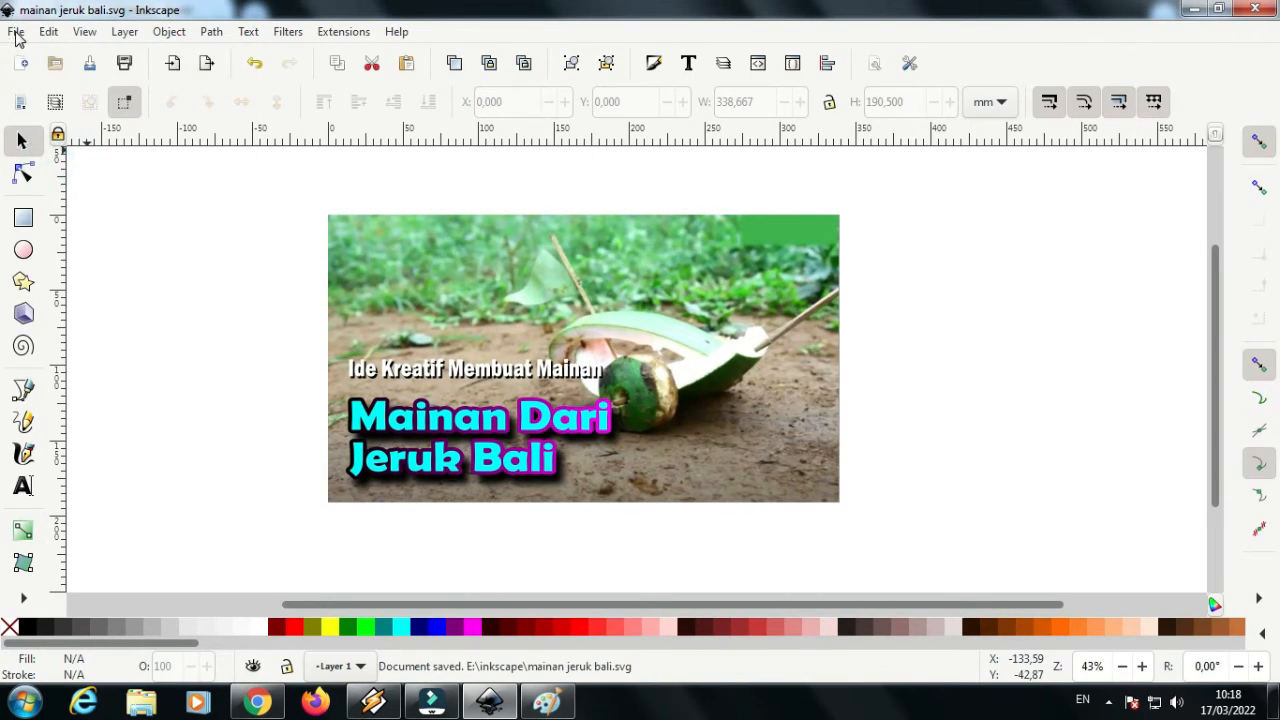
Export the drawing as a 1280 × 720 px PNG to D:\Thumbnail Juga\Jeruk Bali\mainan jeruk bali.png and close the export settings
{"action": "left_click", "coordinate": [16, 32]}
{"action": "left_click", "coordinate": [78, 278]}
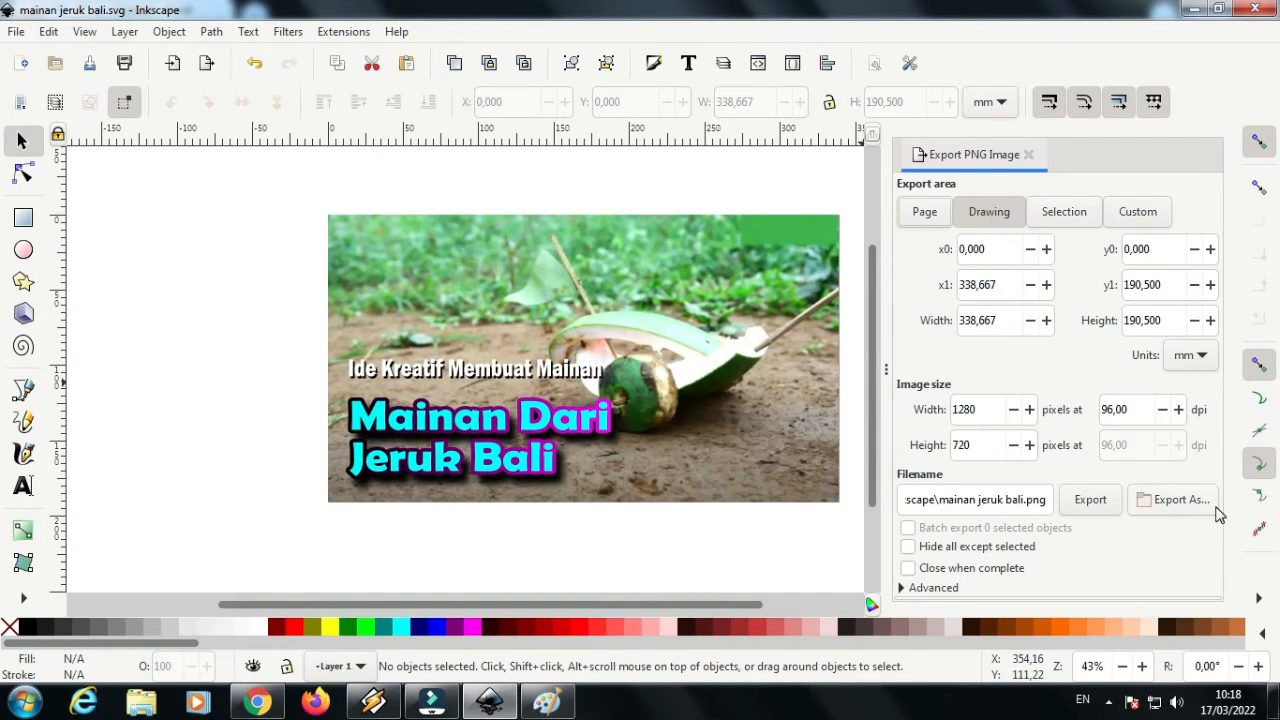
{"action": "left_click", "coordinate": [1163, 500]}
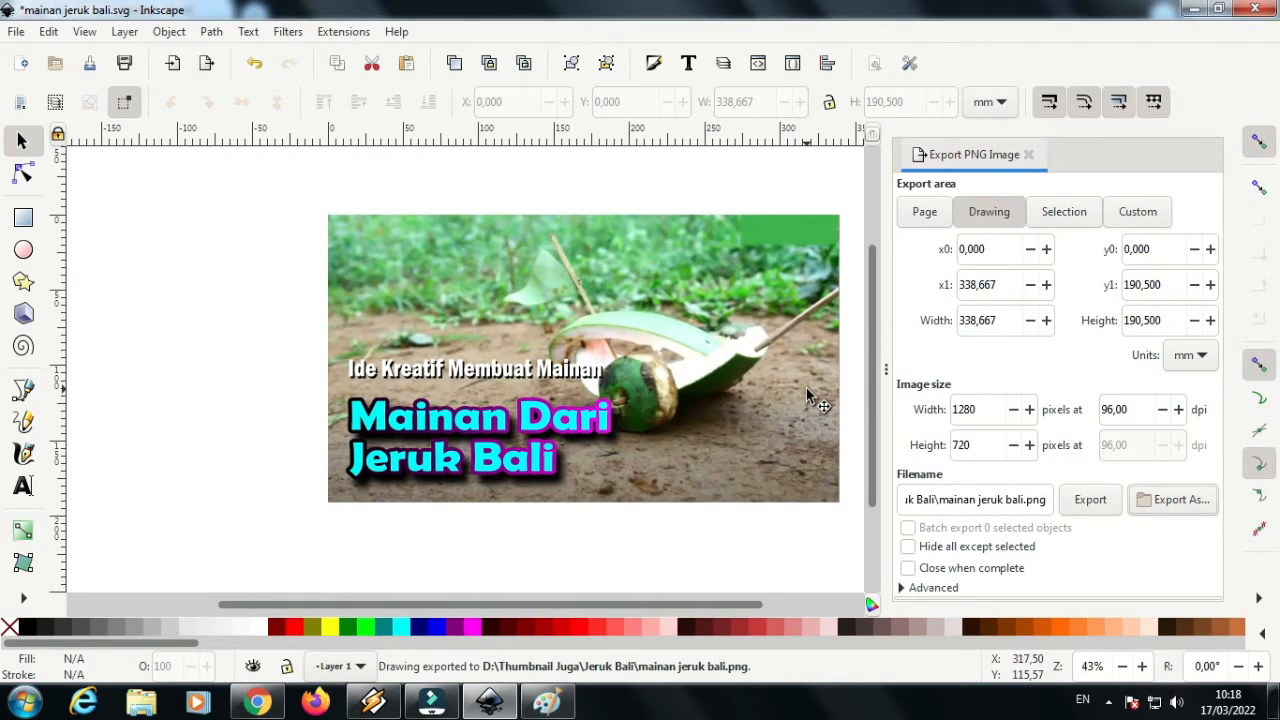
{"action": "left_click", "coordinate": [1029, 155]}
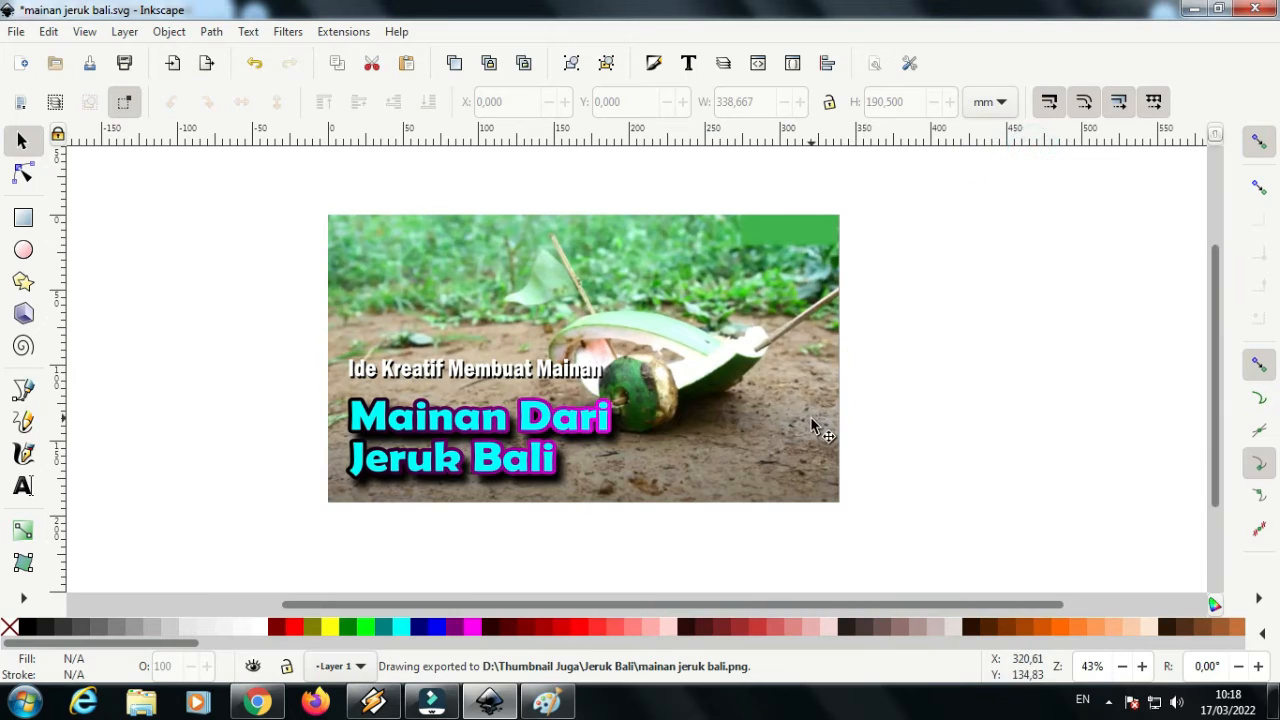